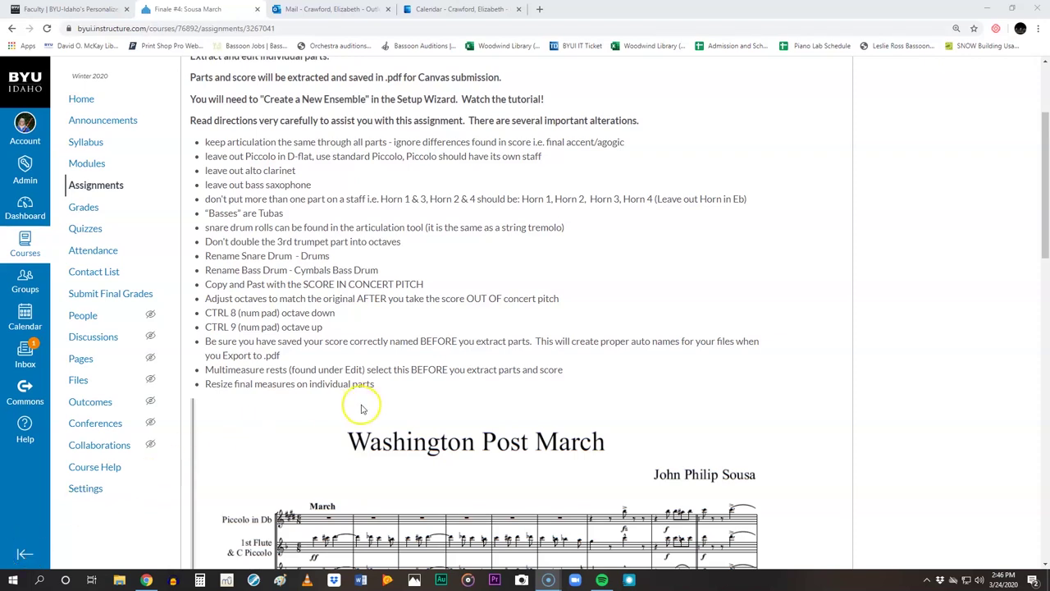
# Step: Launch Finale 2014.5 from the taskbar
pyautogui.scroll(2, 362, 409)
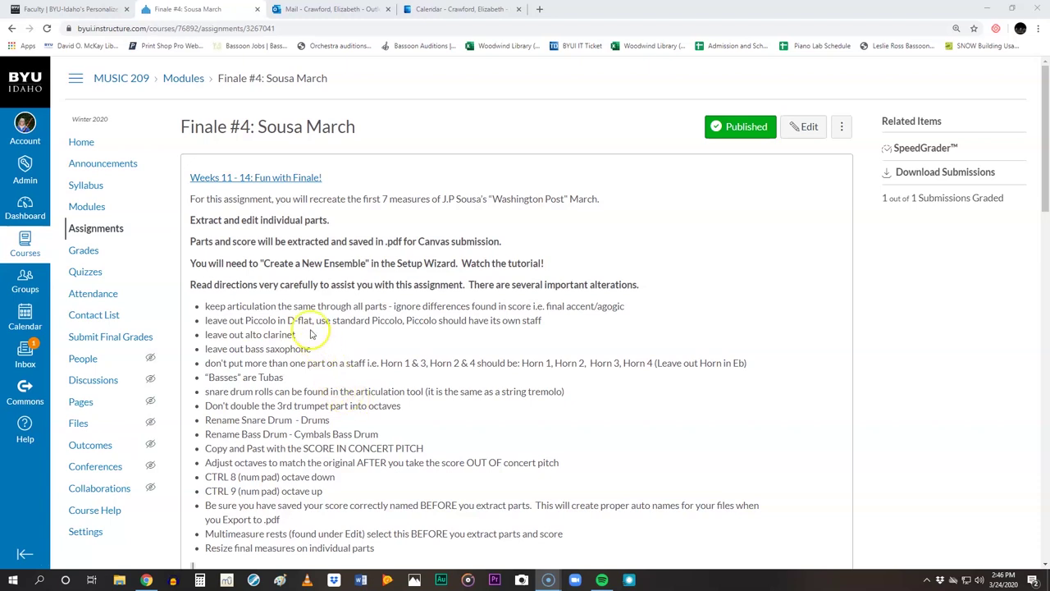
pyautogui.scroll(-2, 307, 330)
pyautogui.scroll(2, 308, 332)
pyautogui.scroll(-2, 264, 291)
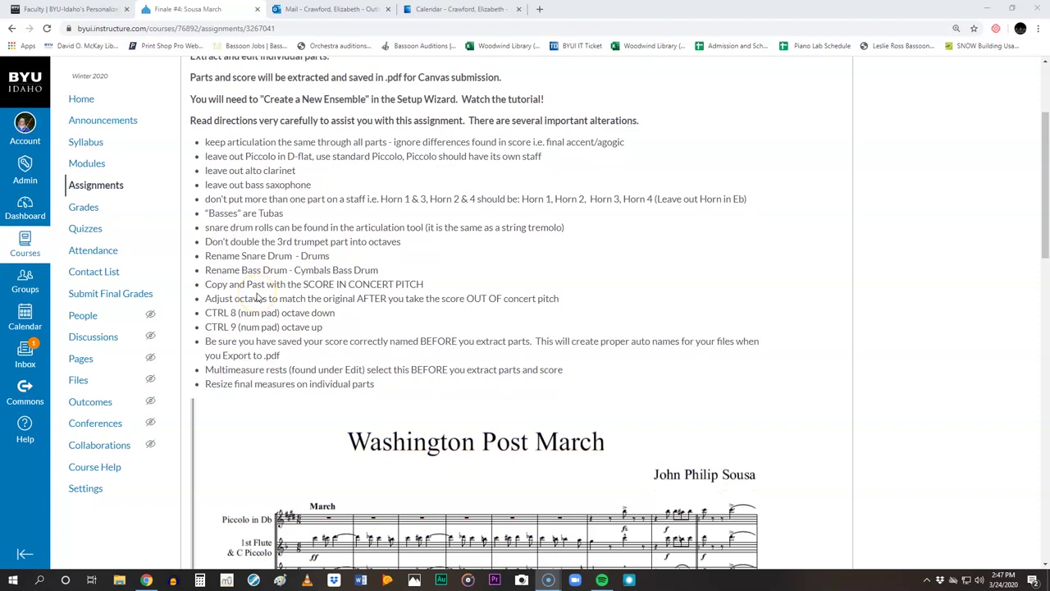
pyautogui.scroll(-2, 260, 297)
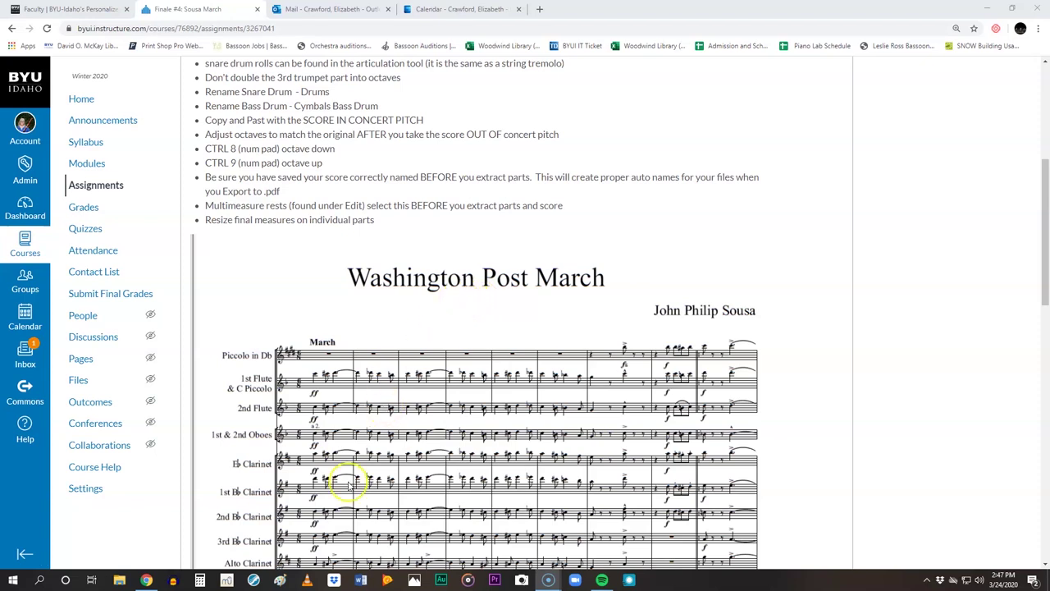
pyautogui.click(254, 581)
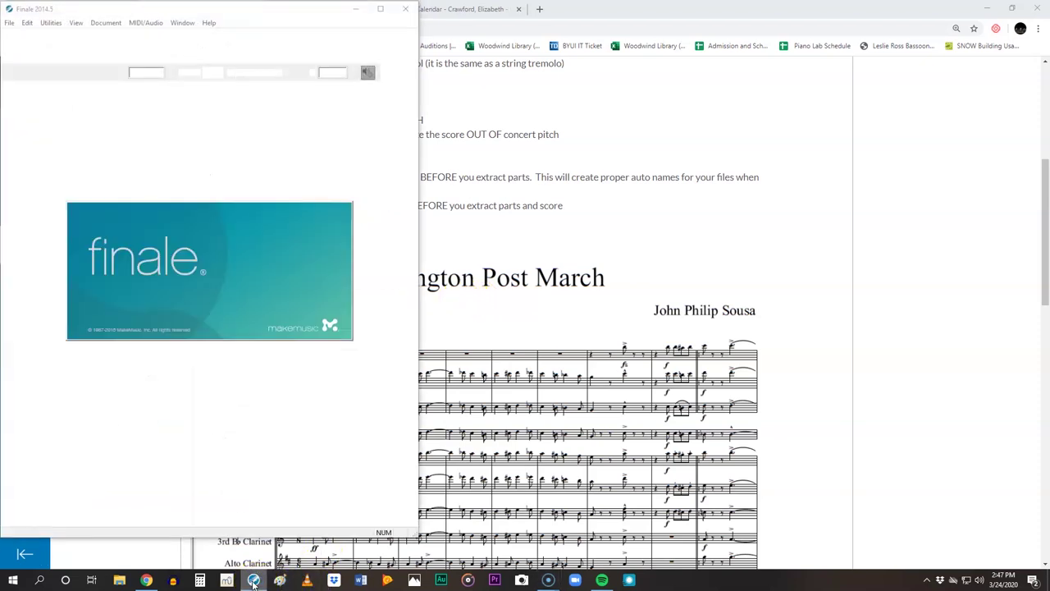
pyautogui.click(379, 9)
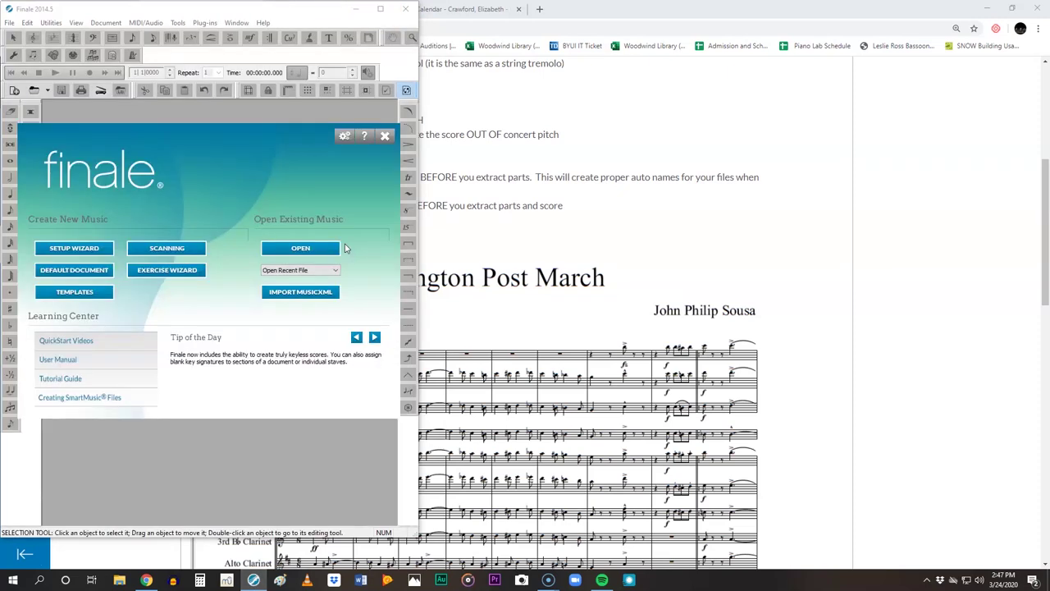
pyautogui.click(277, 324)
# Step: Start the Setup Wizard and choose Create New Ensemble
pyautogui.click(54, 247)
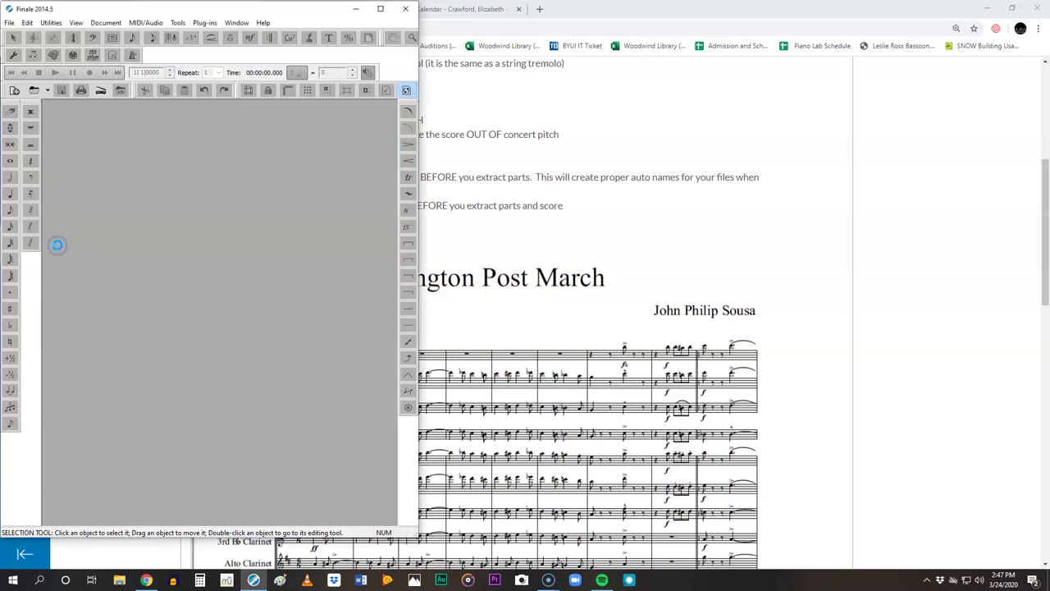
pyautogui.click(274, 267)
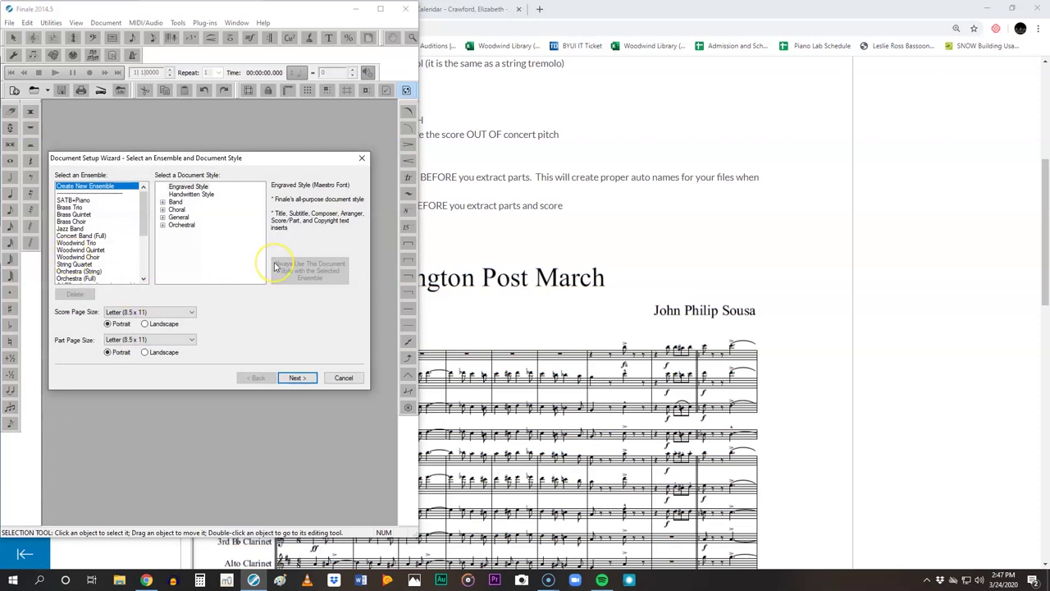
pyautogui.click(107, 189)
pyautogui.scroll(-5, 90, 220)
pyautogui.scroll(5, 92, 223)
# Step: Advance to the instrument step and show the Woodwinds category
pyautogui.click(298, 378)
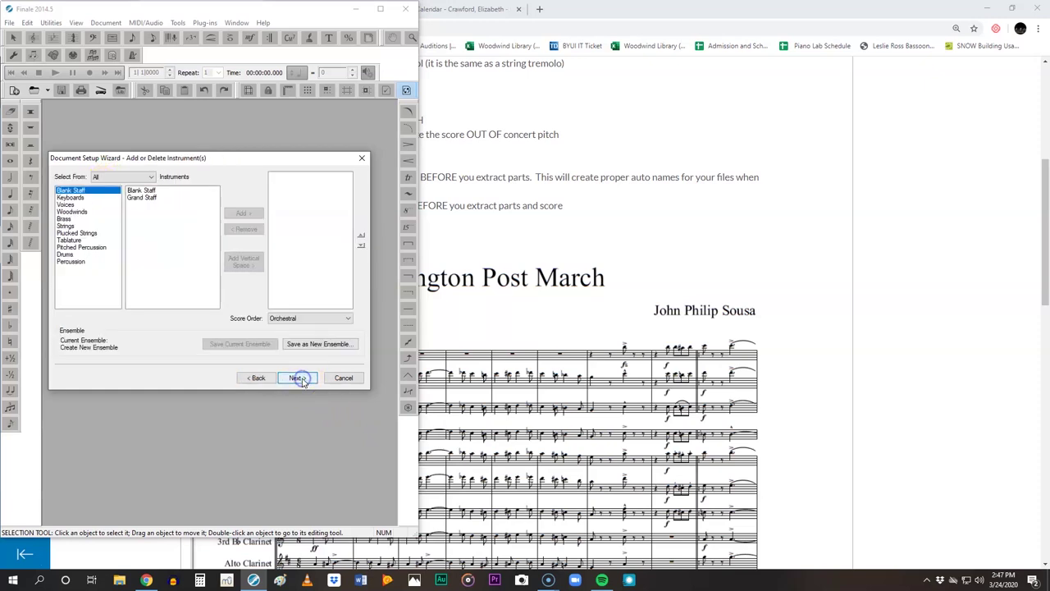
pyautogui.click(78, 211)
pyautogui.click(98, 215)
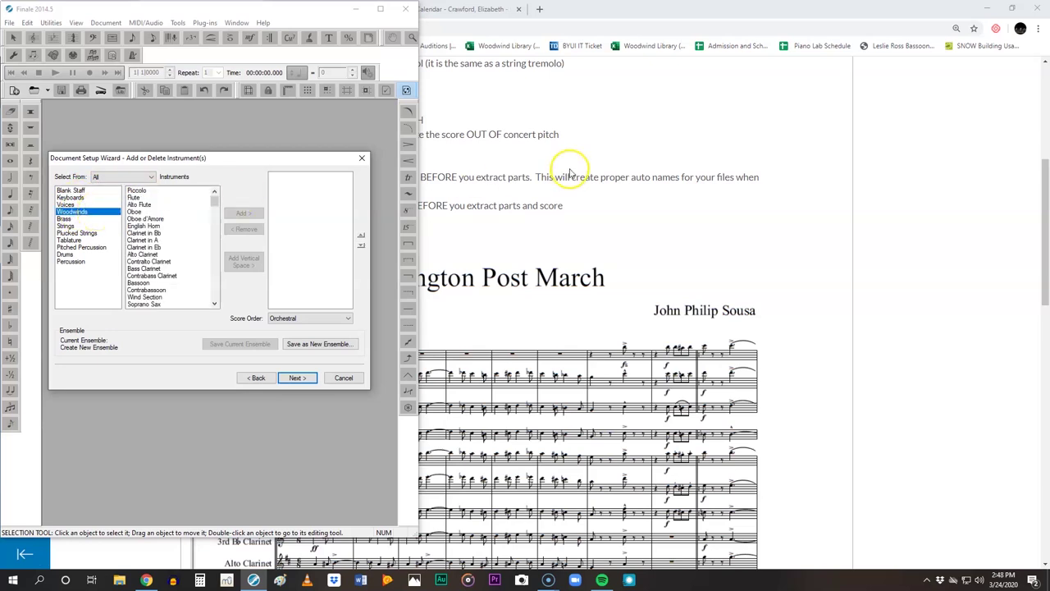
pyautogui.click(278, 8)
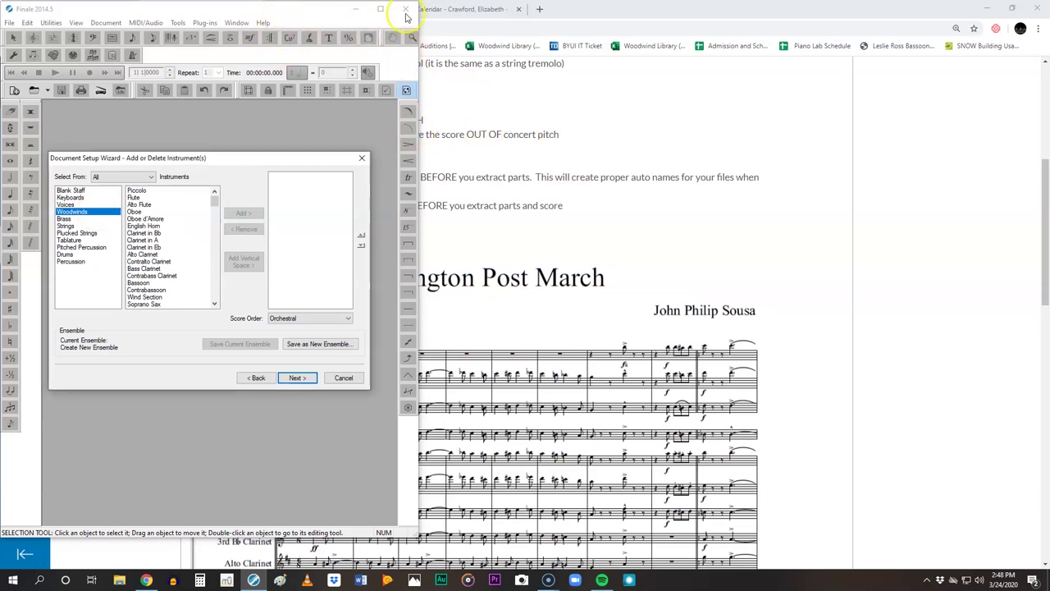
pyautogui.click(341, 319)
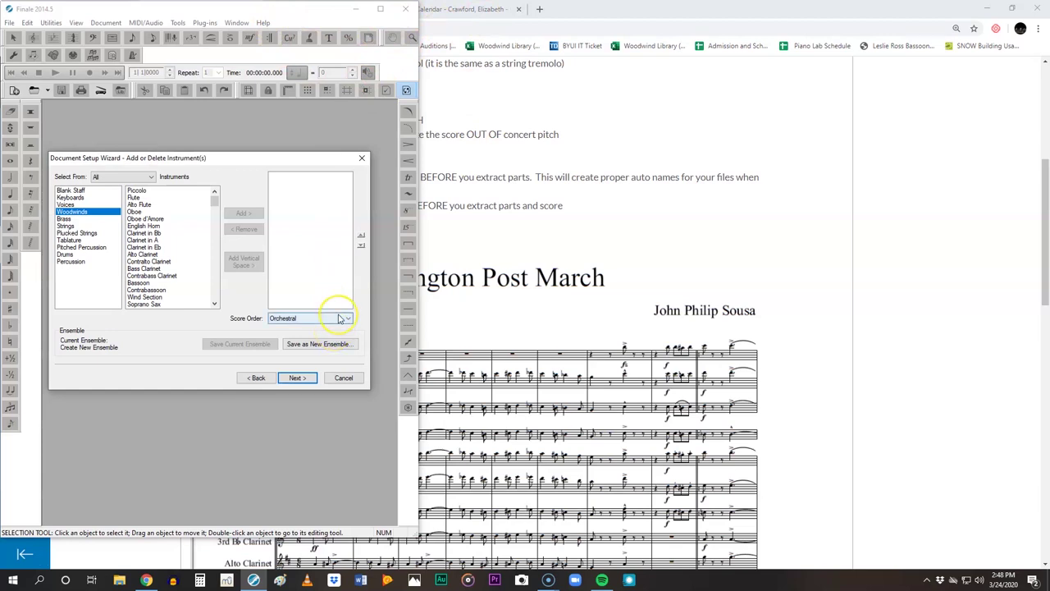
# Step: Add Piccolo, two Flutes, Oboe and three Clarinets in Bb, with the browser placed alongside
pyautogui.doubleClick(141, 192)
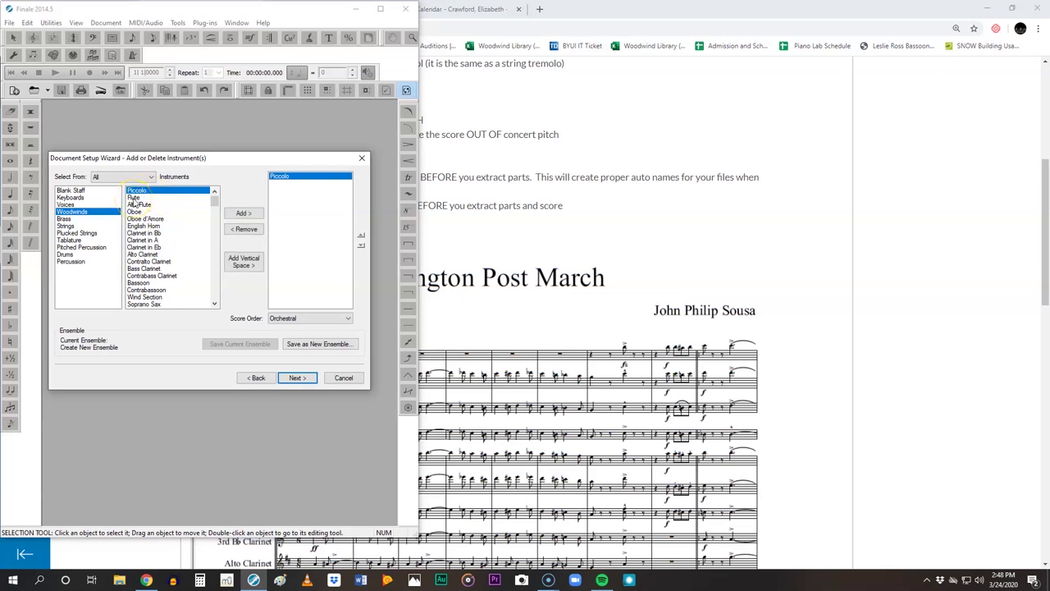
pyautogui.doubleClick(134, 199)
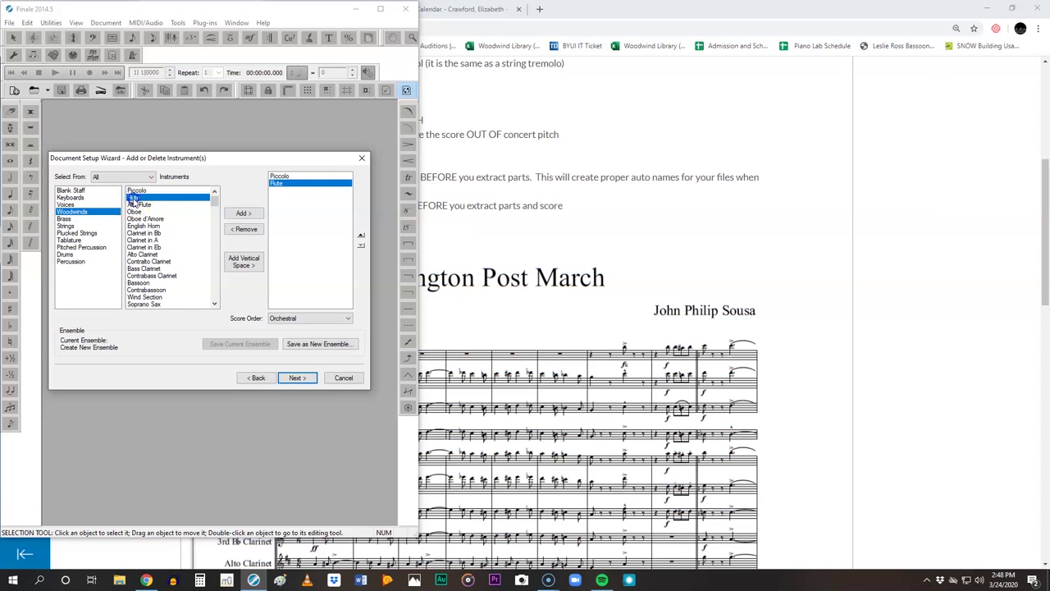
pyautogui.doubleClick(134, 200)
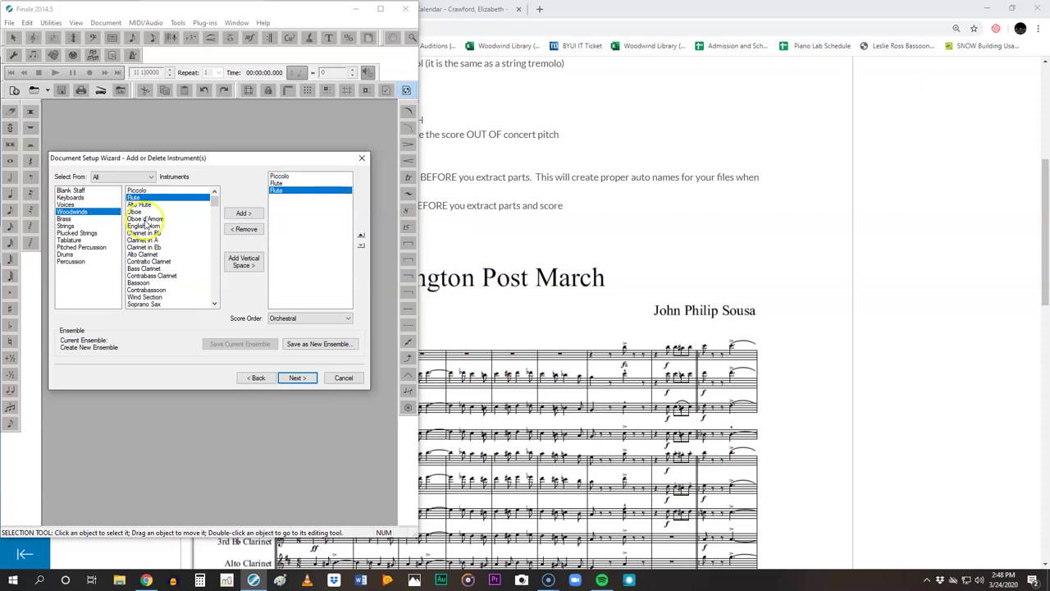
pyautogui.doubleClick(136, 212)
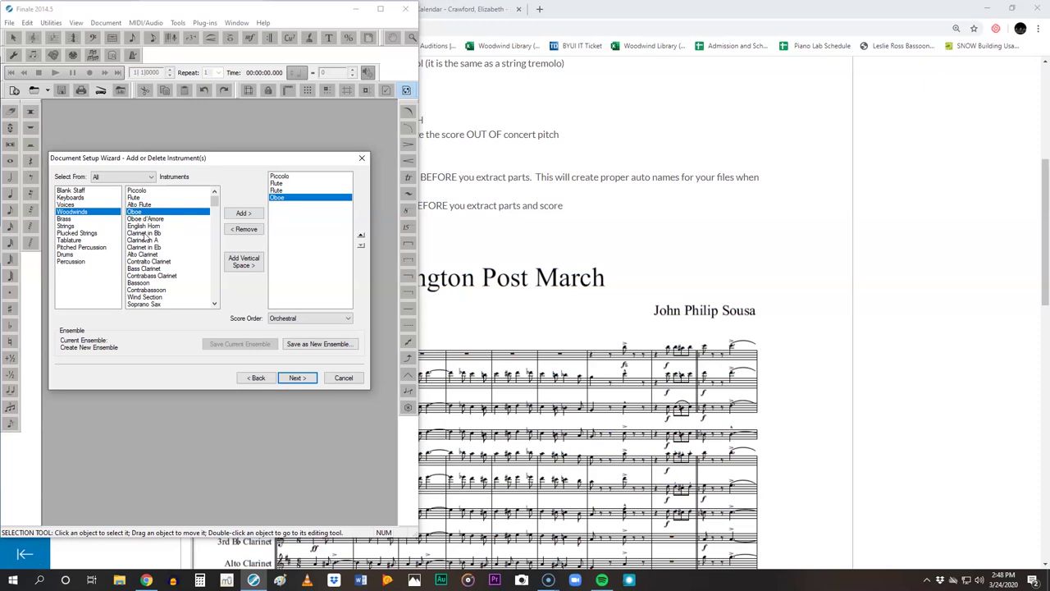
pyautogui.doubleClick(143, 234)
pyautogui.doubleClick(142, 234)
pyautogui.doubleClick(144, 234)
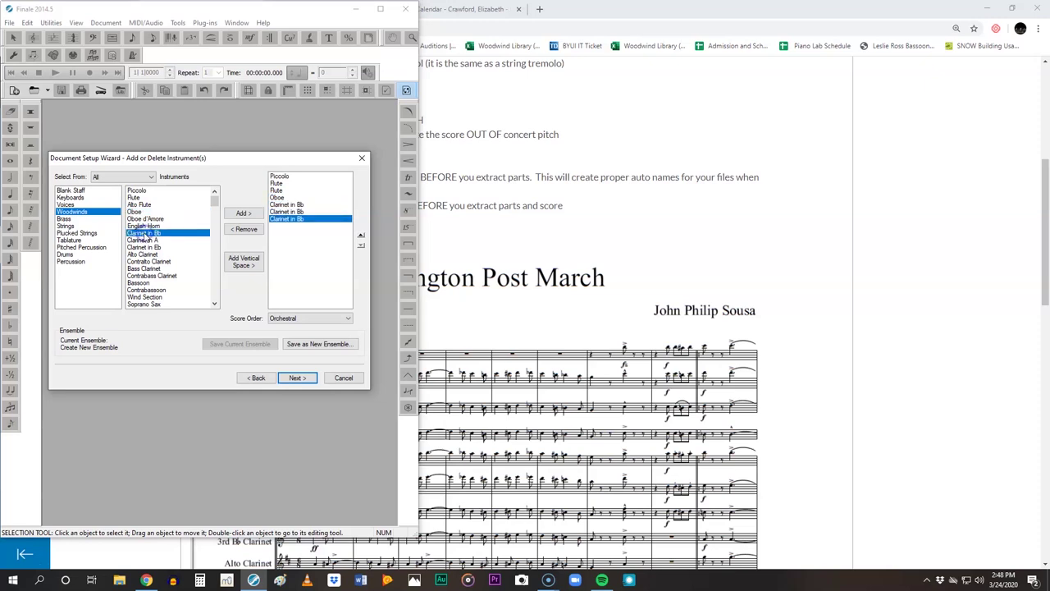
pyautogui.click(706, 11)
pyautogui.doubleClick(563, 8)
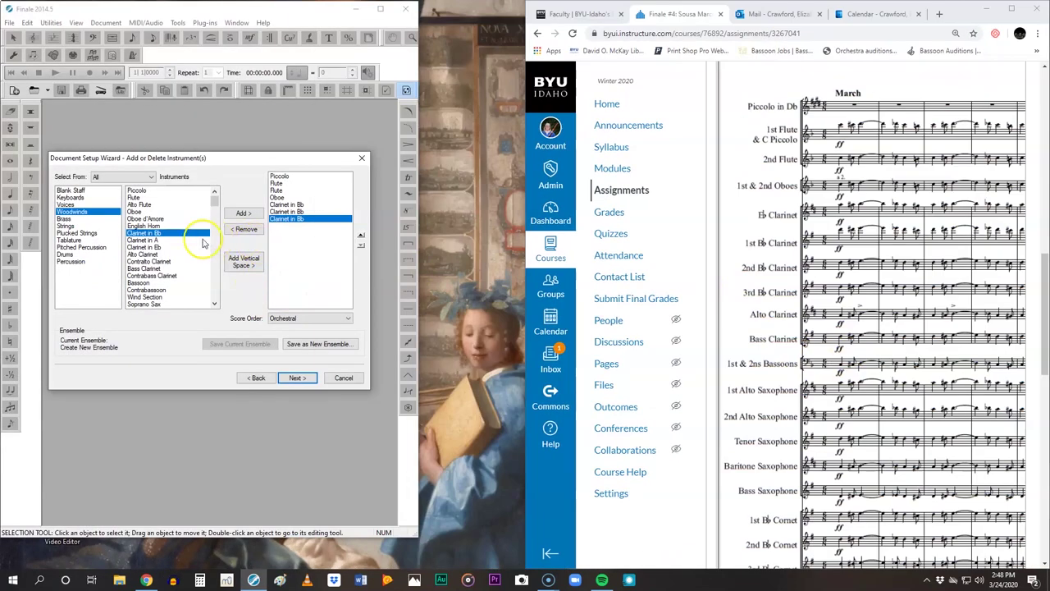
# Step: Add a Bass Clarinet, two Bassoons and two Alto Saxes
pyautogui.doubleClick(145, 269)
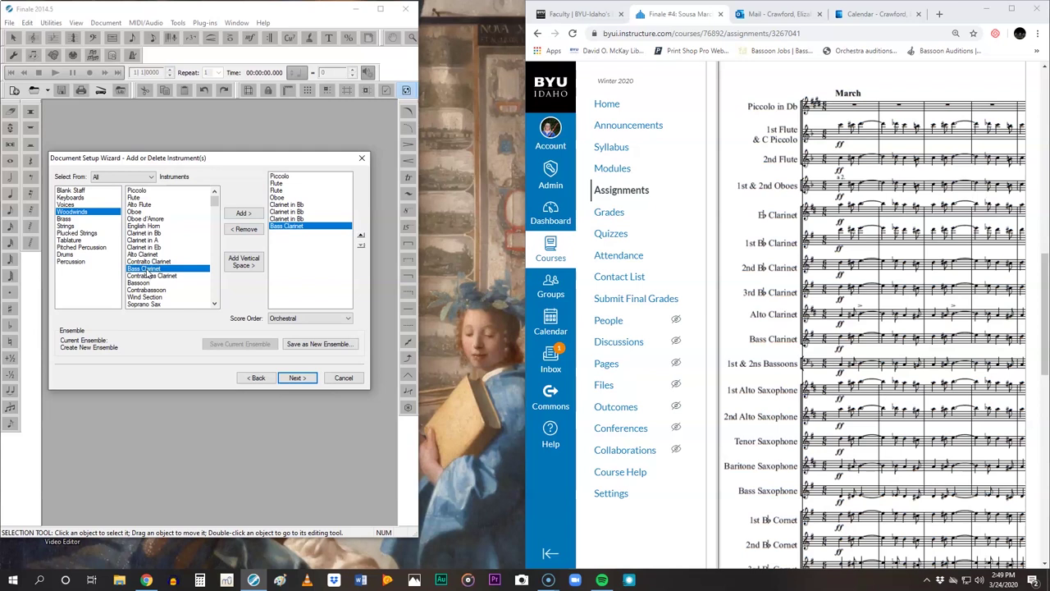
pyautogui.doubleClick(144, 282)
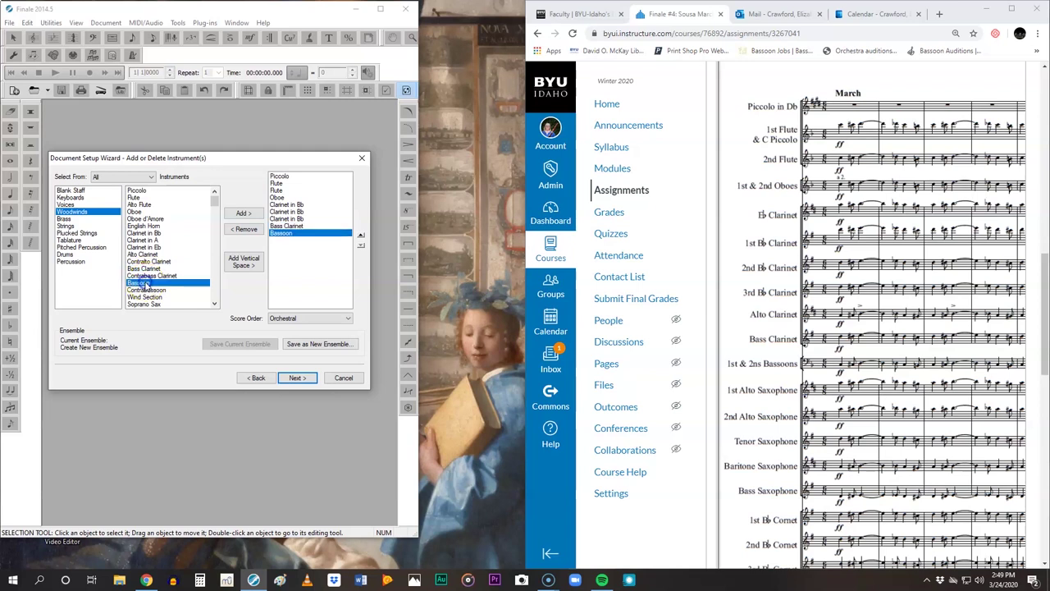
pyautogui.doubleClick(144, 282)
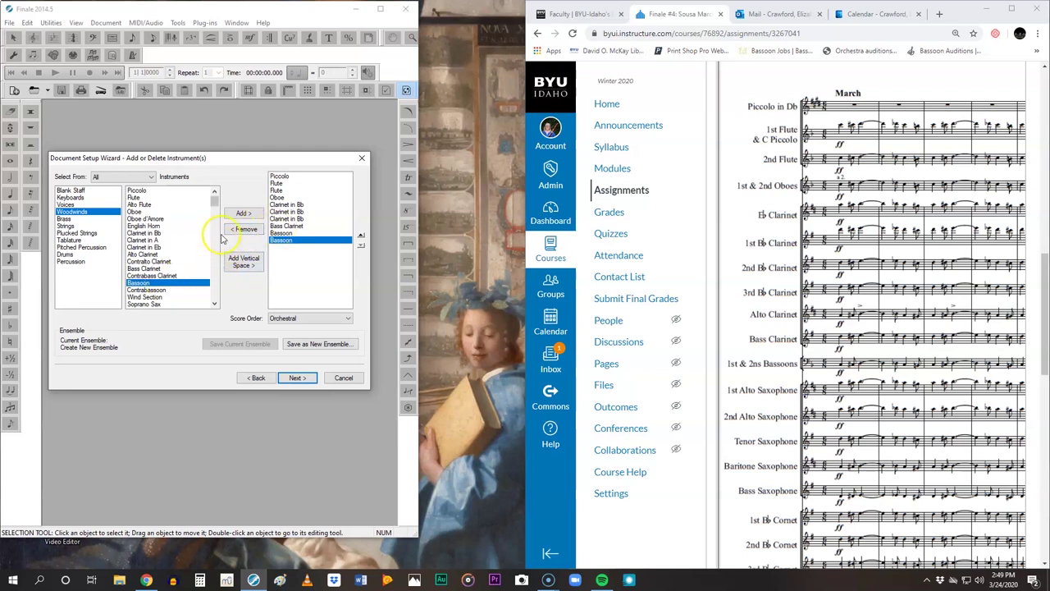
pyautogui.click(214, 201)
pyautogui.moveTo(216, 202); pyautogui.dragTo(160, 222)
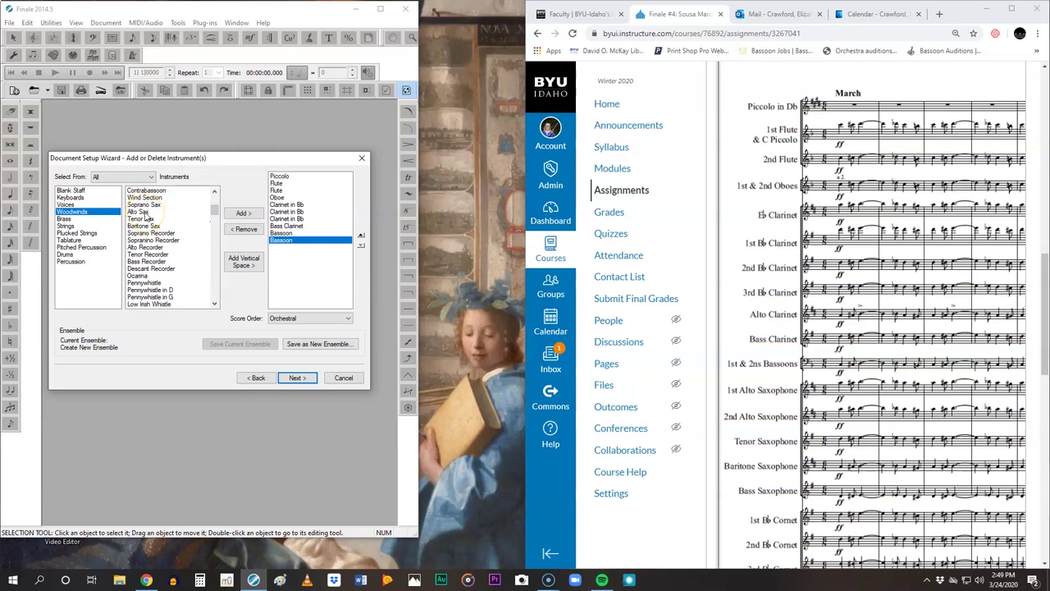
pyautogui.doubleClick(143, 212)
pyautogui.doubleClick(143, 212)
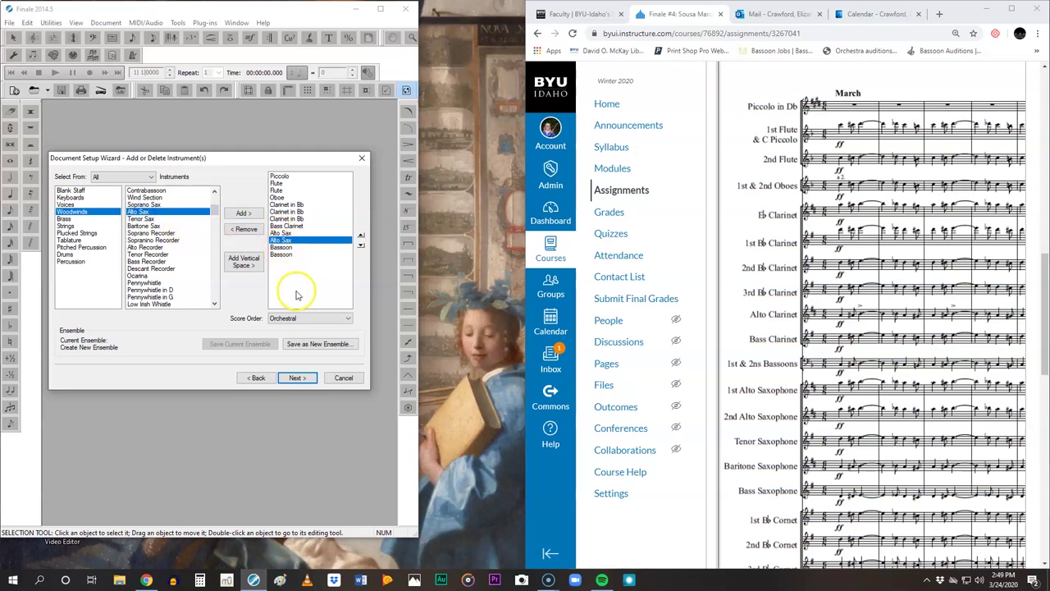
# Step: Reorder the Alto Sax so it sits after the Bassoons
pyautogui.click(283, 240)
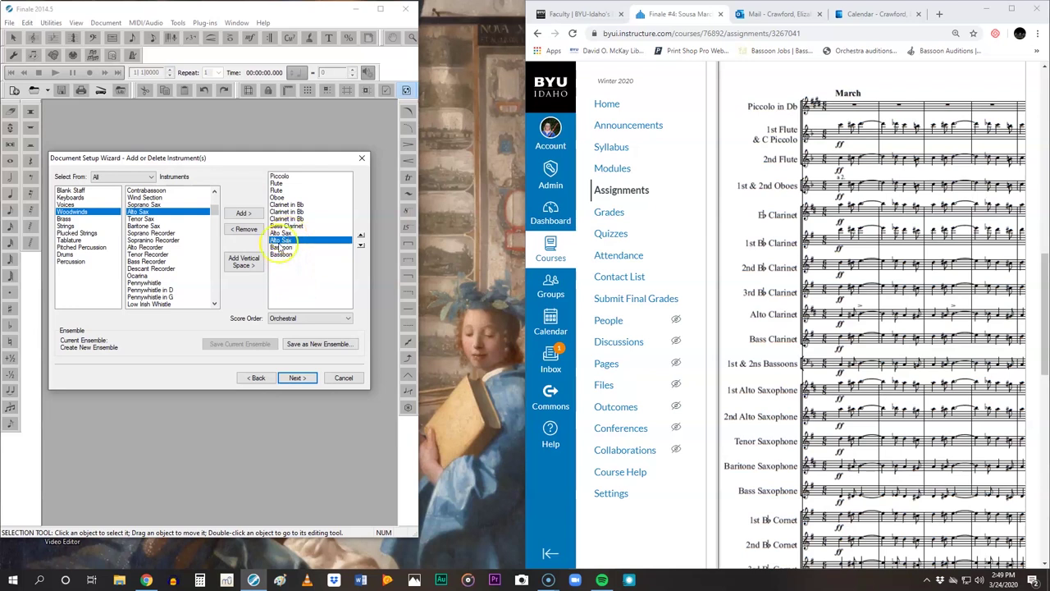
pyautogui.click(290, 233)
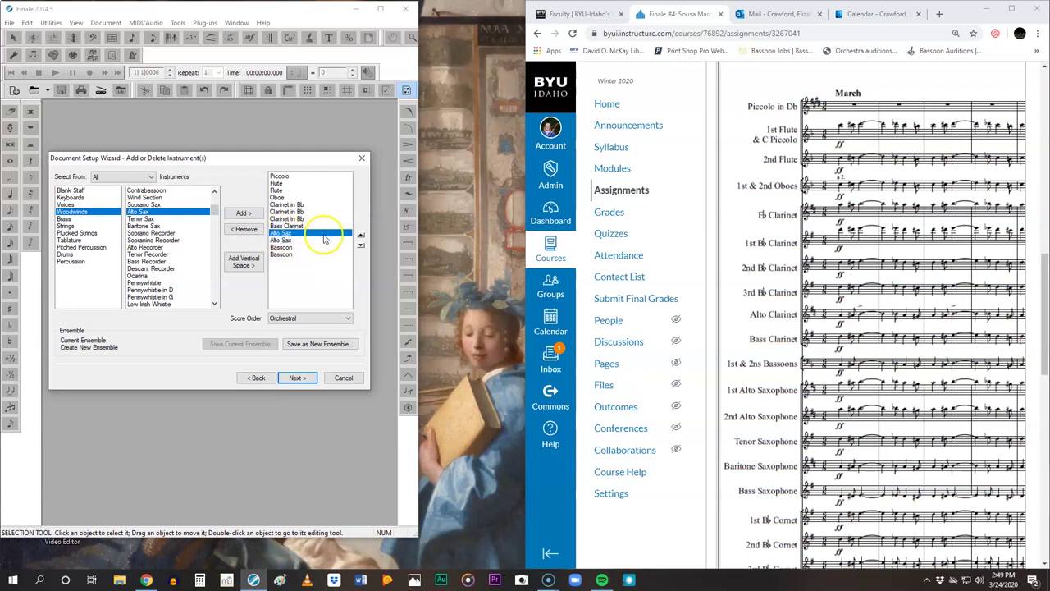
pyautogui.click(361, 236)
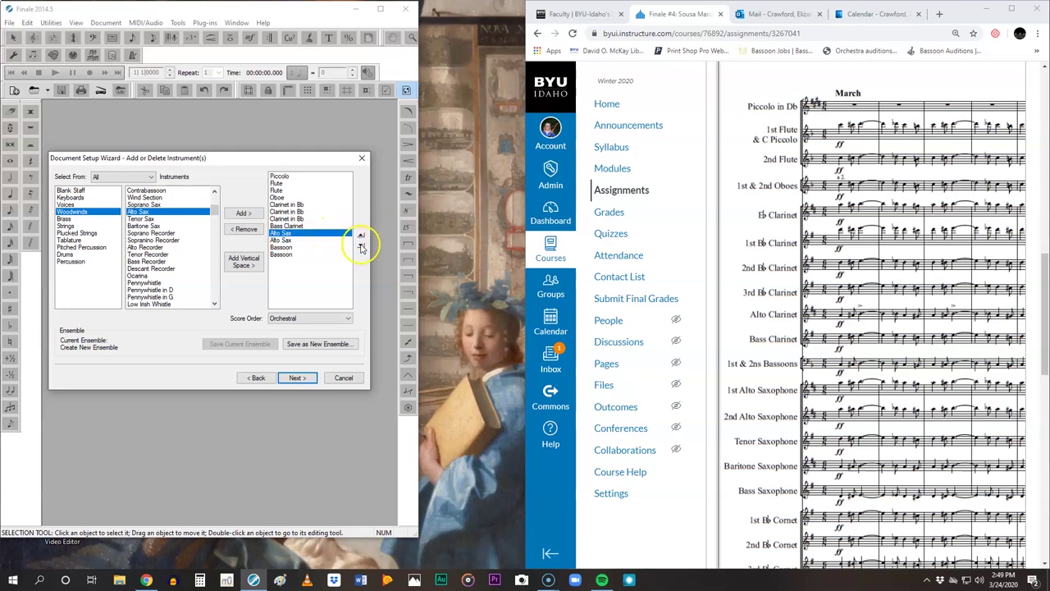
pyautogui.click(361, 246)
pyautogui.click(361, 246)
pyautogui.click(361, 246)
pyautogui.click(361, 235)
pyautogui.click(361, 235)
pyautogui.click(361, 236)
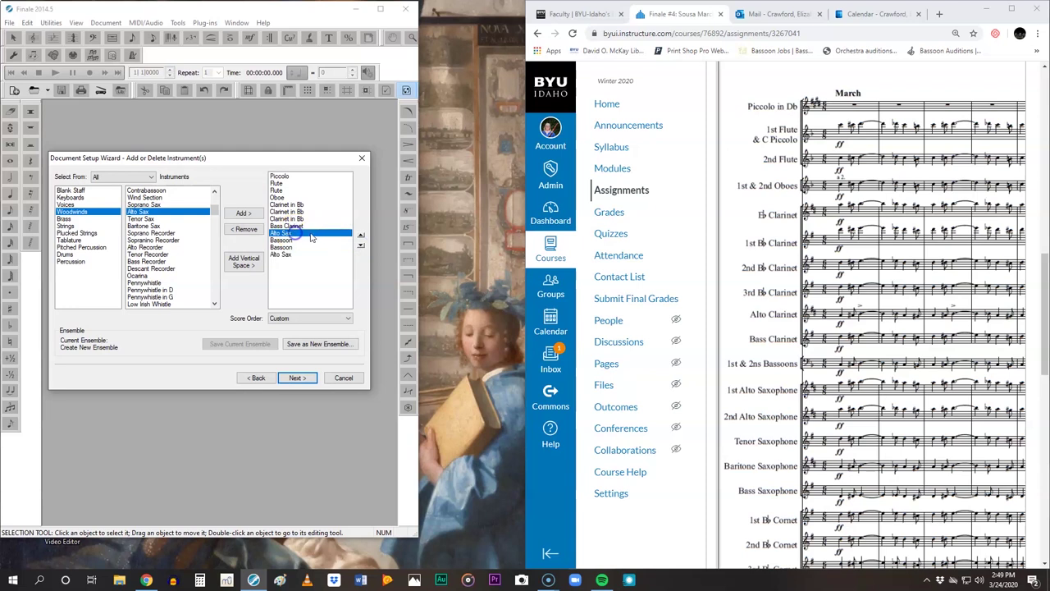
pyautogui.click(361, 235)
pyautogui.click(361, 236)
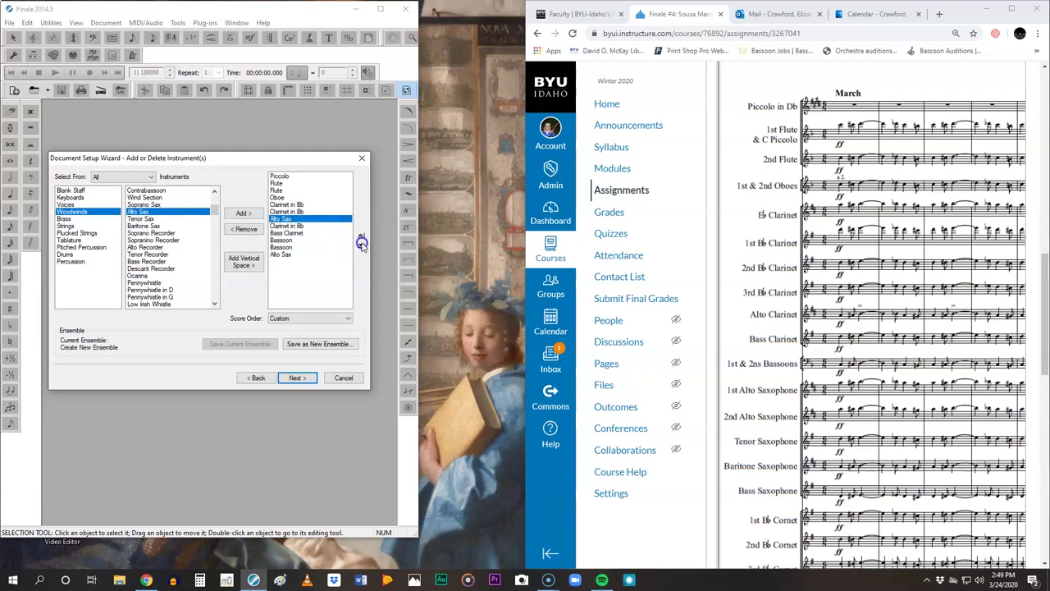
pyautogui.click(360, 247)
pyautogui.click(360, 247)
pyautogui.click(360, 247)
pyautogui.click(361, 247)
pyautogui.click(360, 247)
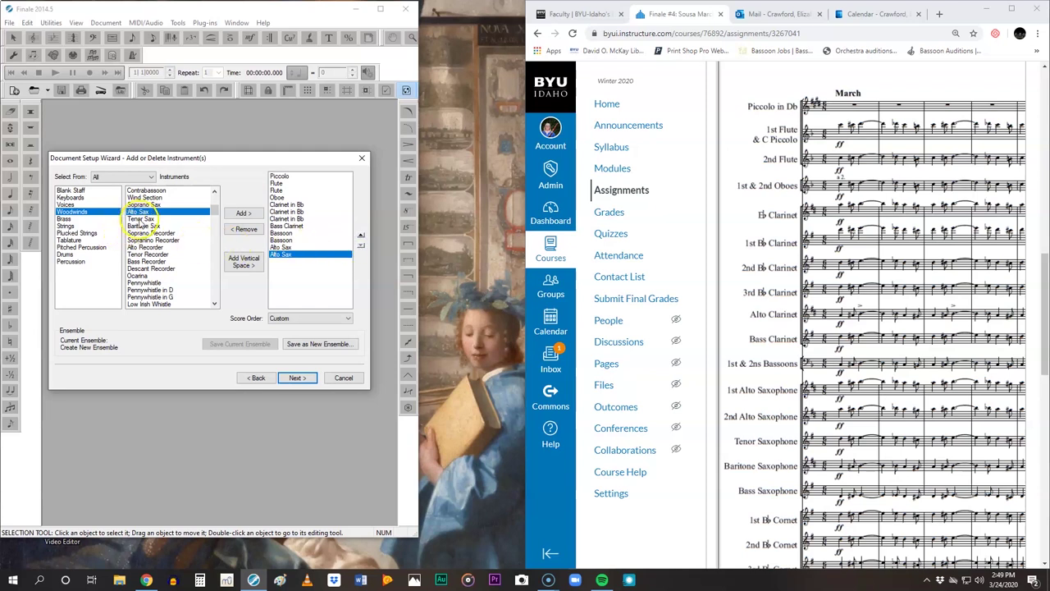
# Step: Add a Tenor Sax and a Baritone Sax to the ensemble
pyautogui.click(139, 218)
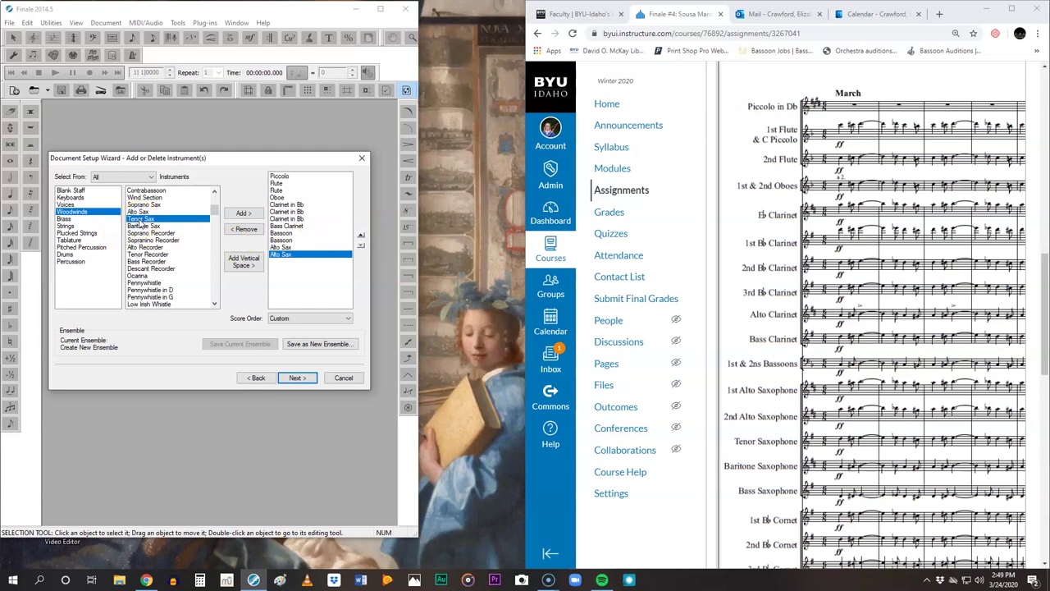
pyautogui.doubleClick(140, 220)
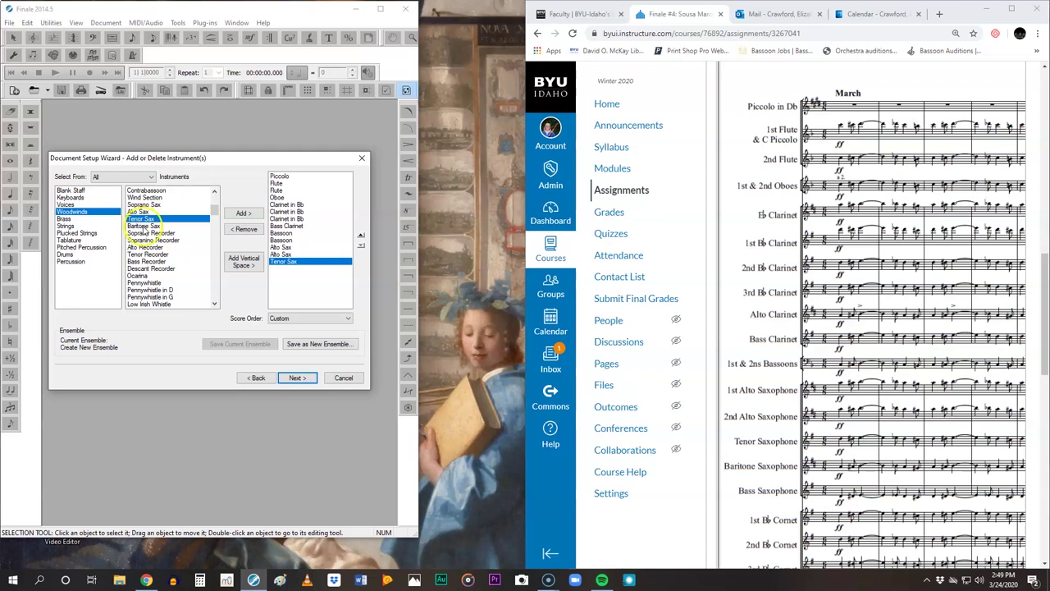
pyautogui.click(141, 226)
pyautogui.doubleClick(142, 228)
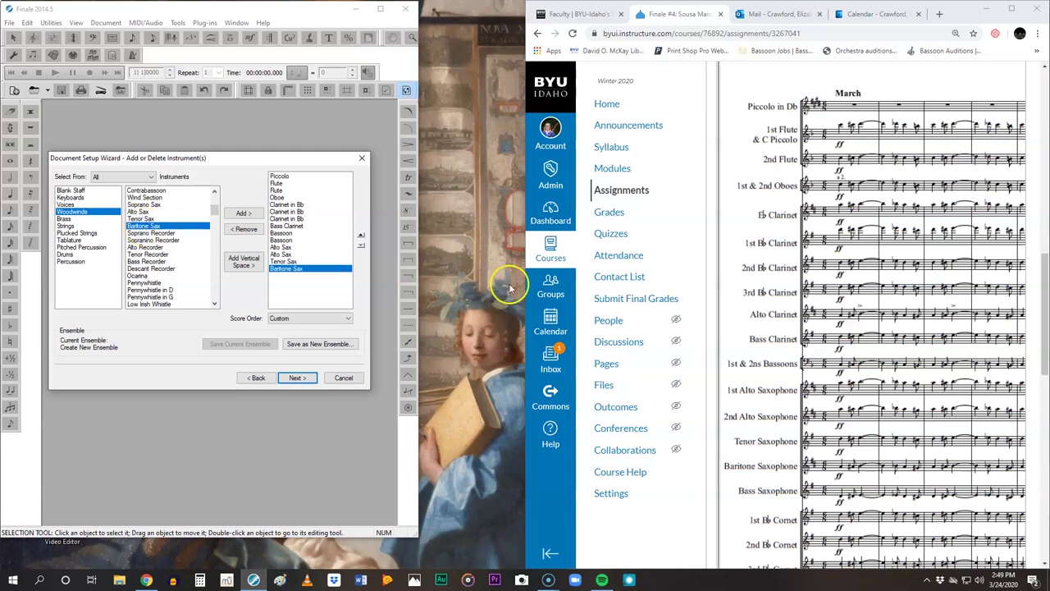
pyautogui.click(1046, 277)
pyautogui.moveTo(1046, 277); pyautogui.dragTo(1047, 343)
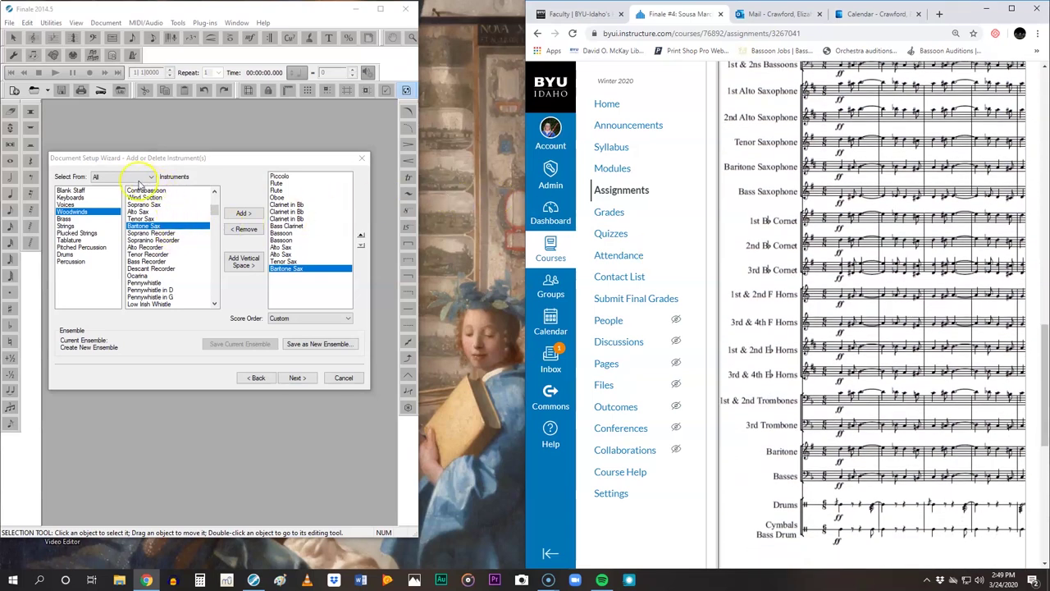
# Step: From Brass, add three Cornets, two Trombones, a Bass Trombone and a Tuba
pyautogui.click(64, 218)
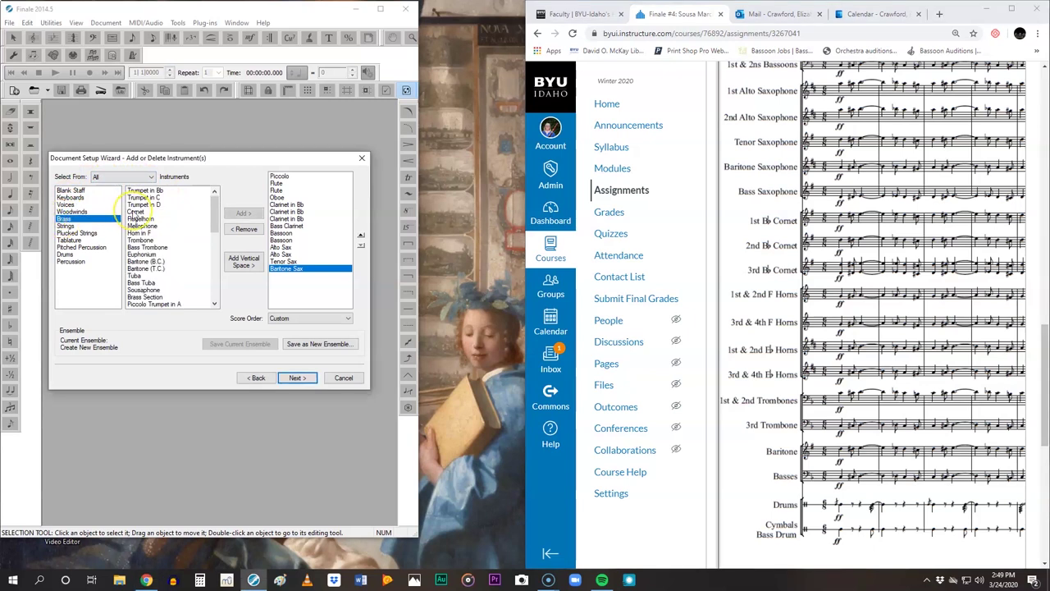
pyautogui.doubleClick(134, 212)
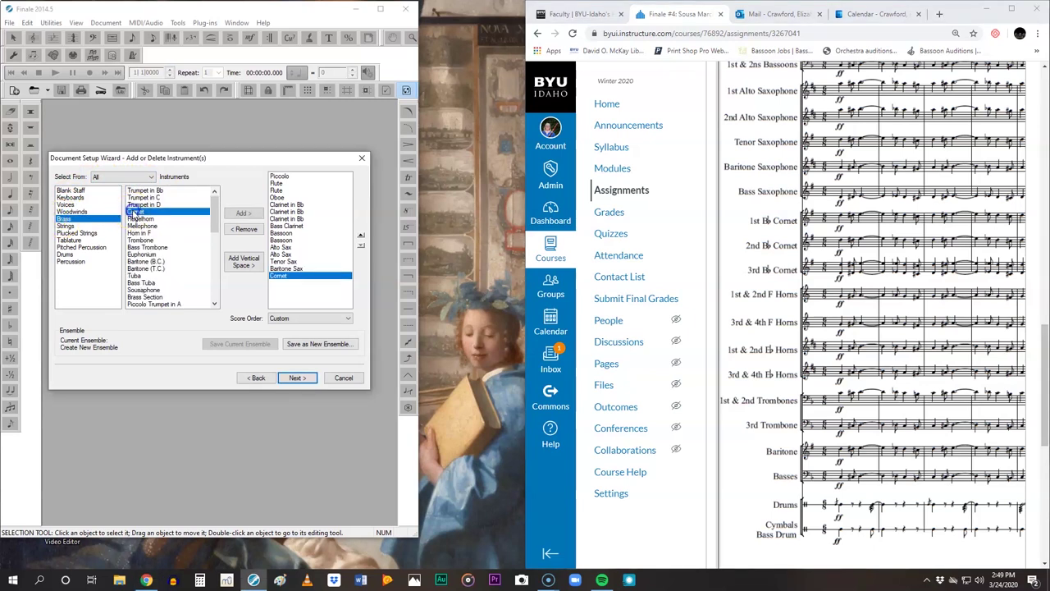
pyautogui.doubleClick(135, 213)
pyautogui.doubleClick(134, 213)
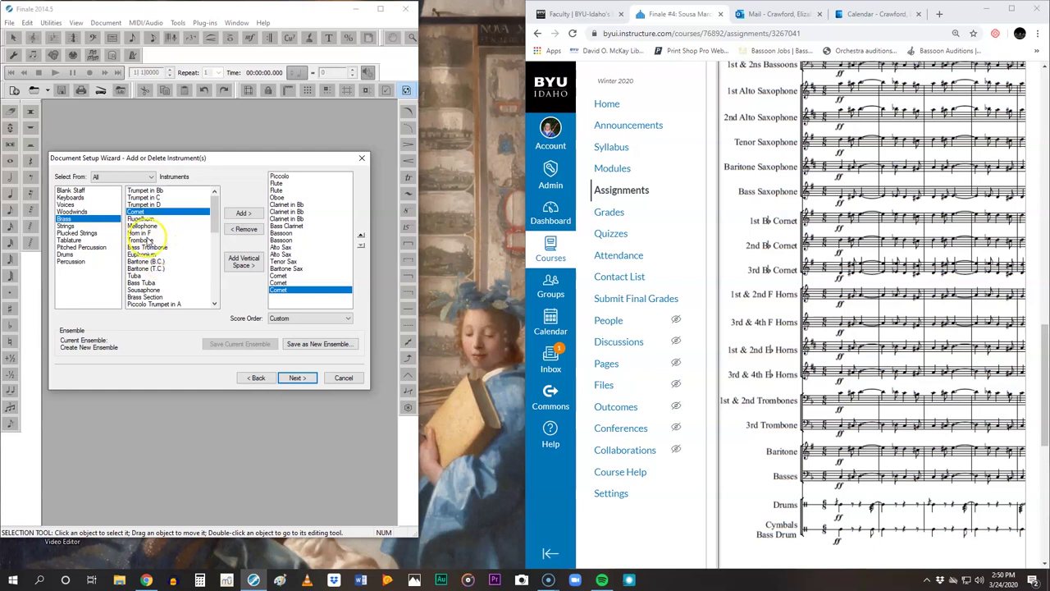
pyautogui.doubleClick(144, 240)
pyautogui.doubleClick(144, 240)
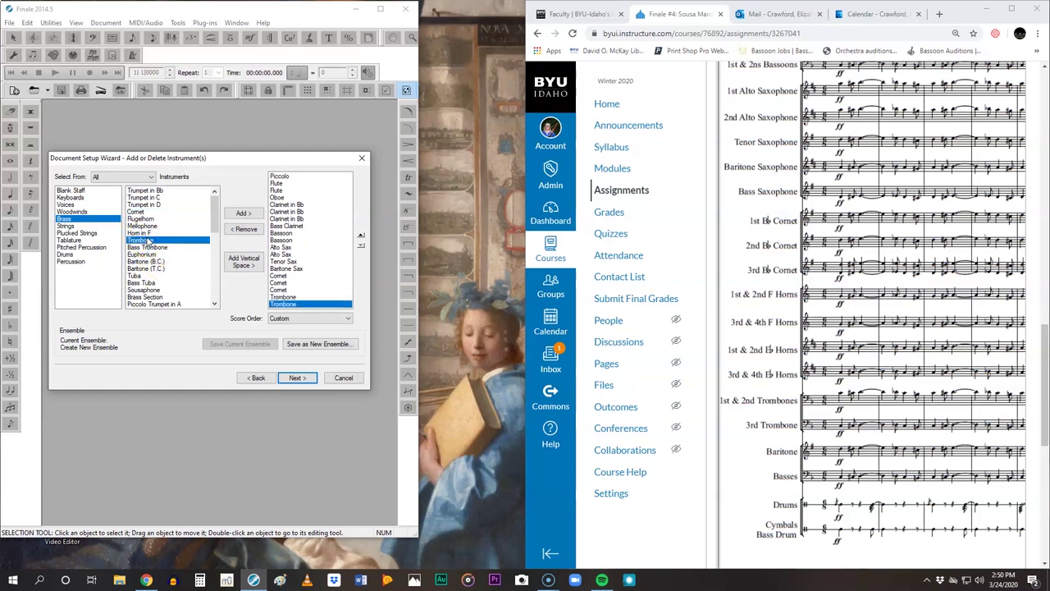
pyautogui.doubleClick(147, 248)
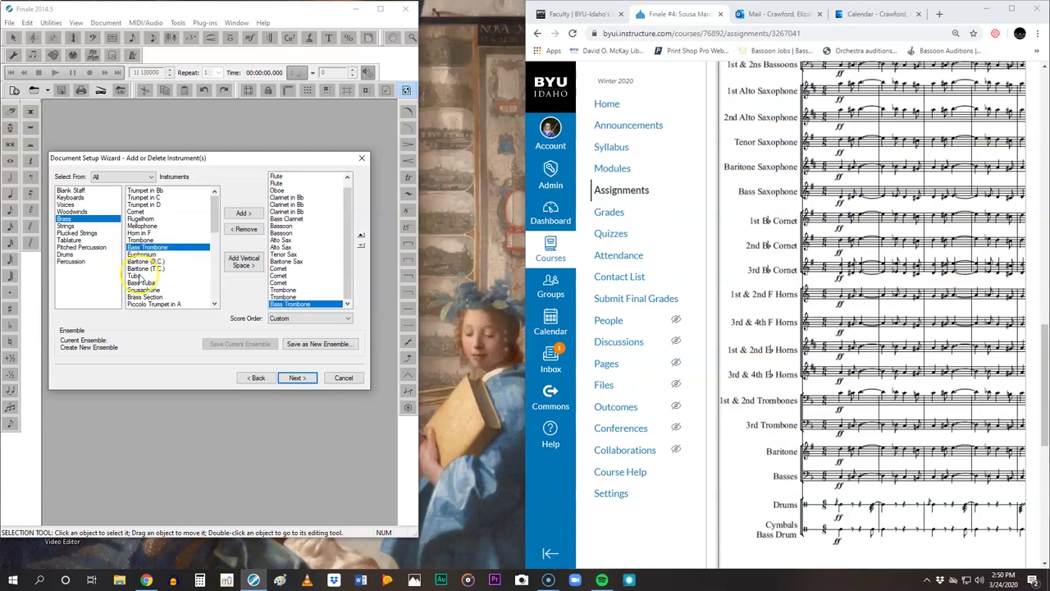
pyautogui.doubleClick(138, 277)
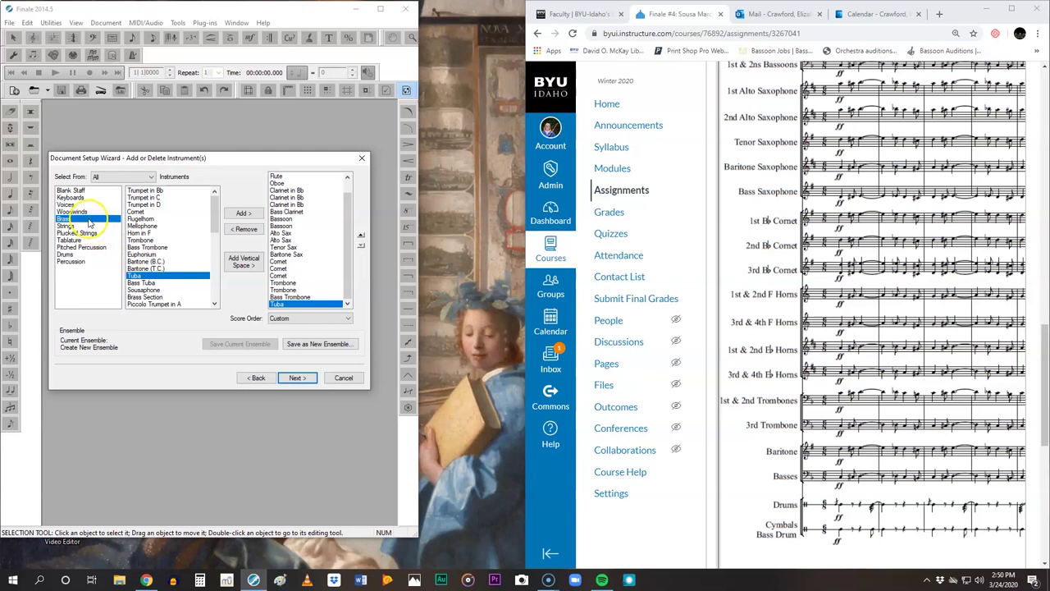
# Step: Add a Snare Drum and a Bass Drum [single line] from Drums, then advance to Score Information
pyautogui.click(68, 255)
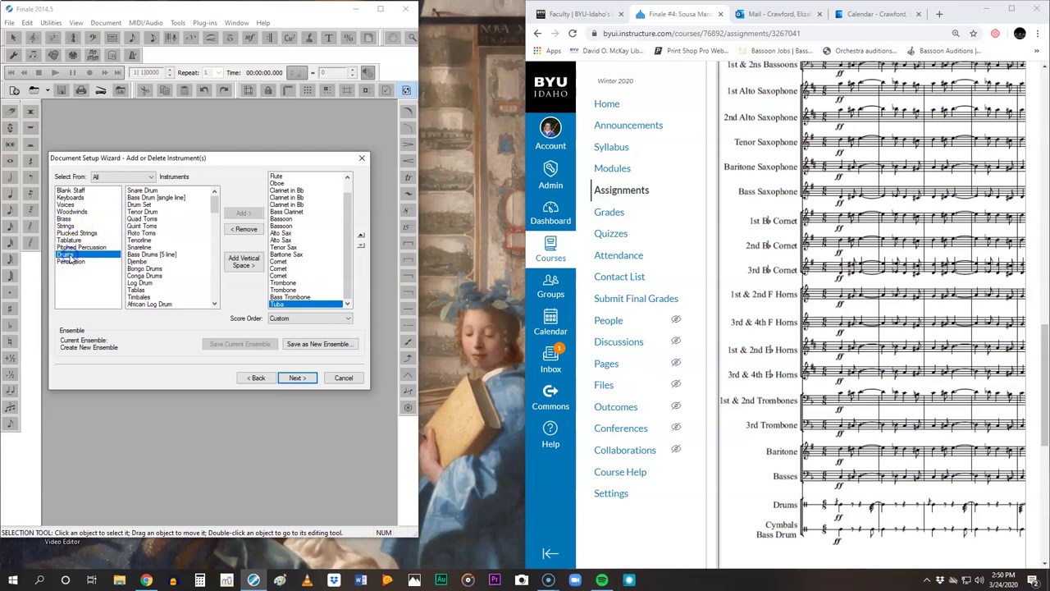
pyautogui.click(76, 256)
pyautogui.click(78, 248)
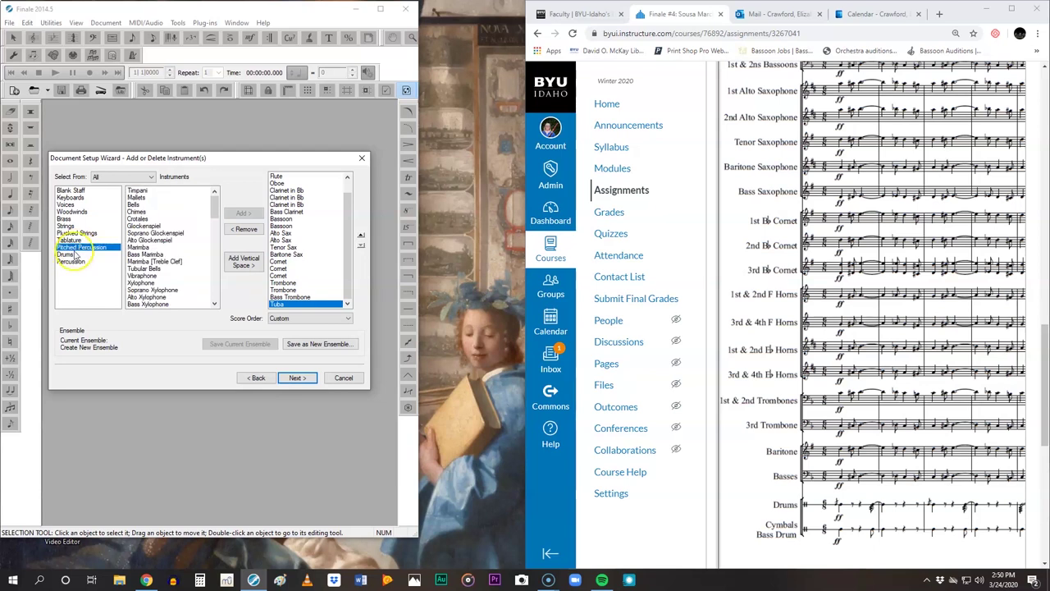
pyautogui.click(74, 255)
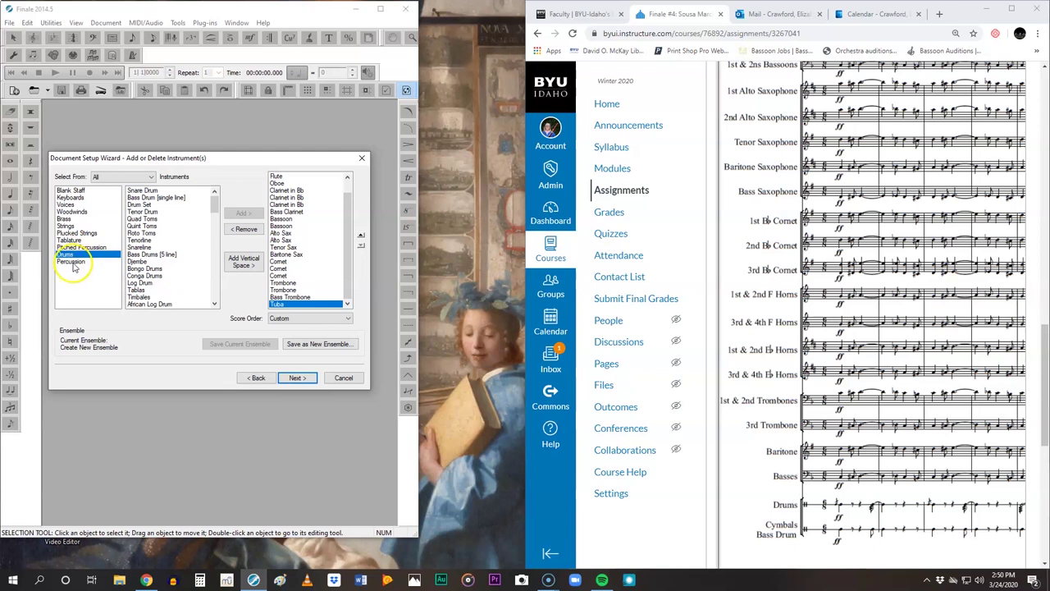
pyautogui.click(73, 261)
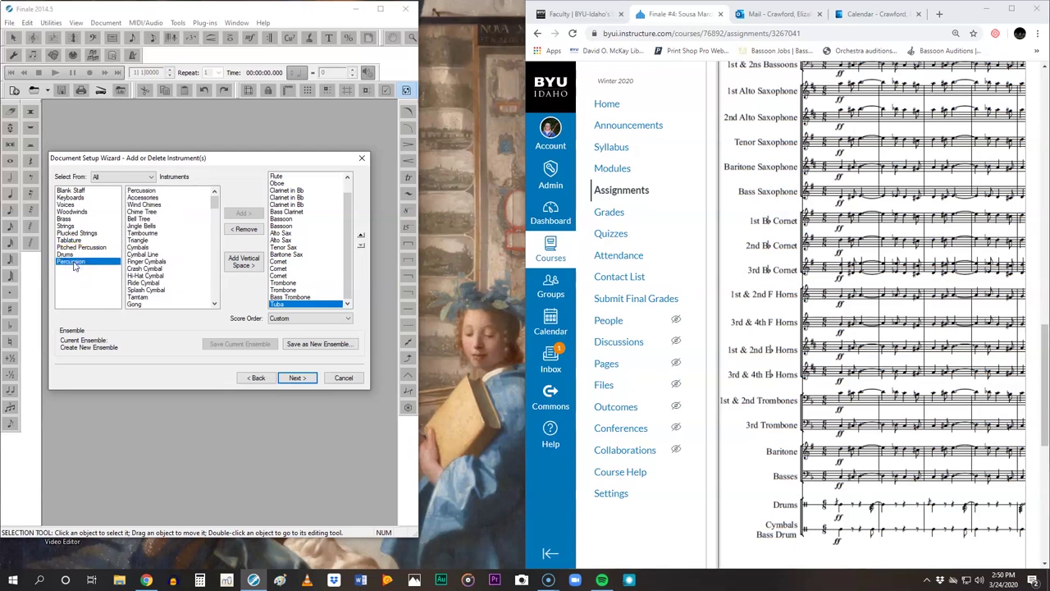
pyautogui.click(74, 255)
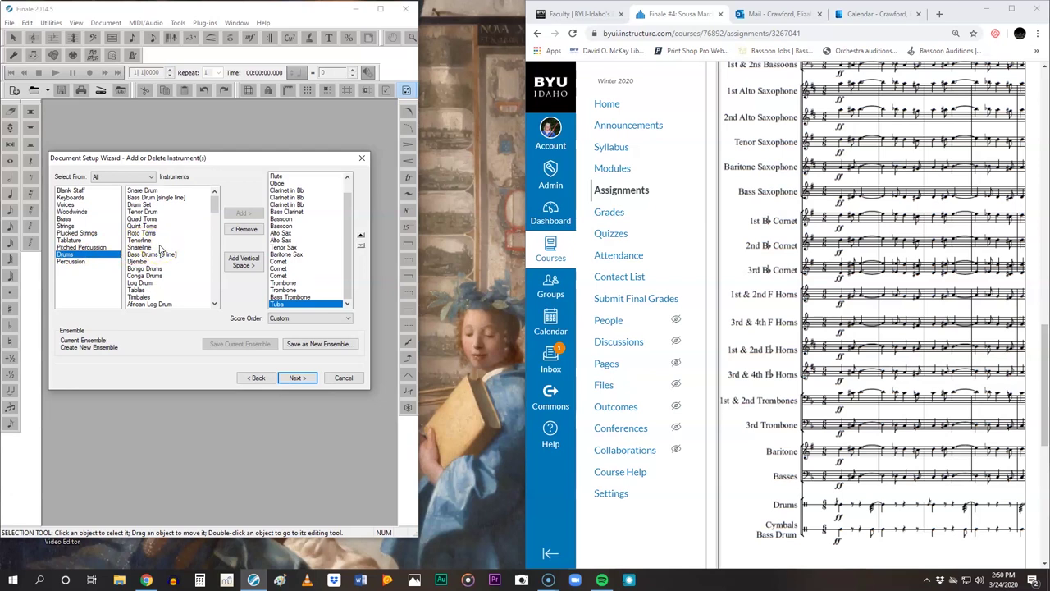
pyautogui.doubleClick(156, 193)
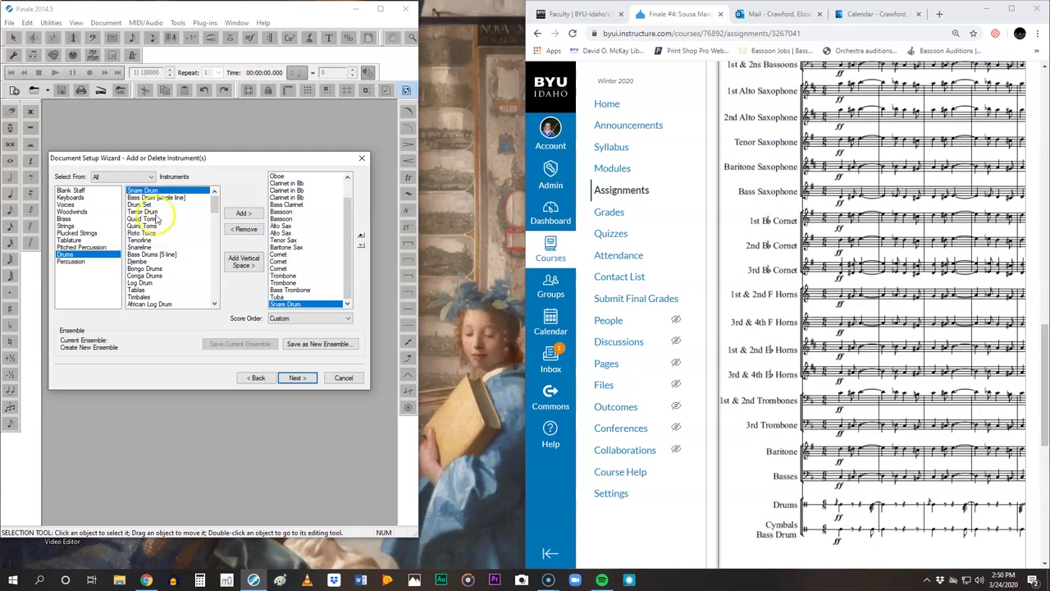
pyautogui.doubleClick(162, 199)
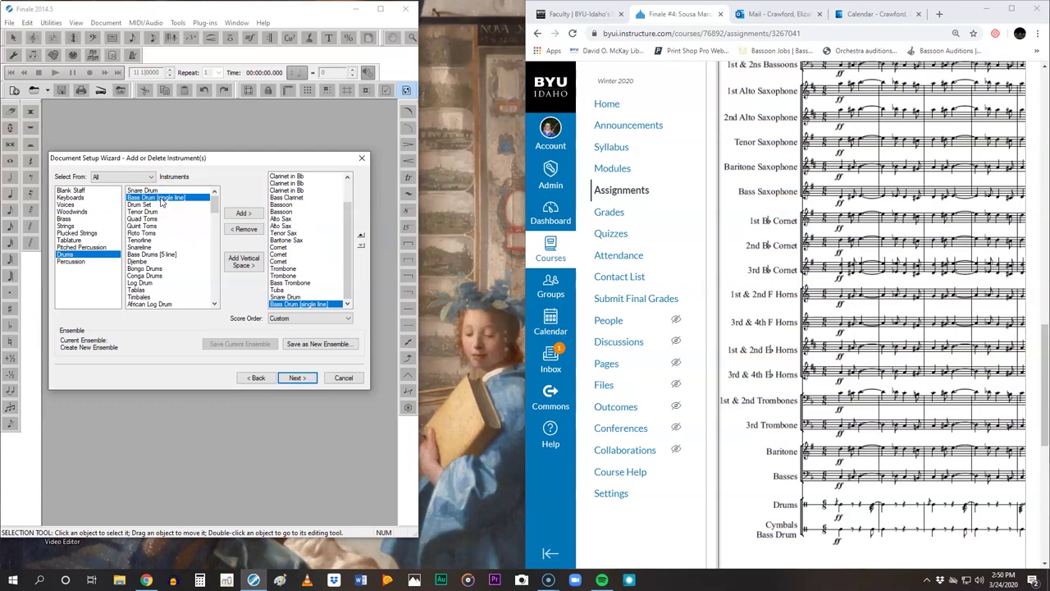
pyautogui.click(299, 377)
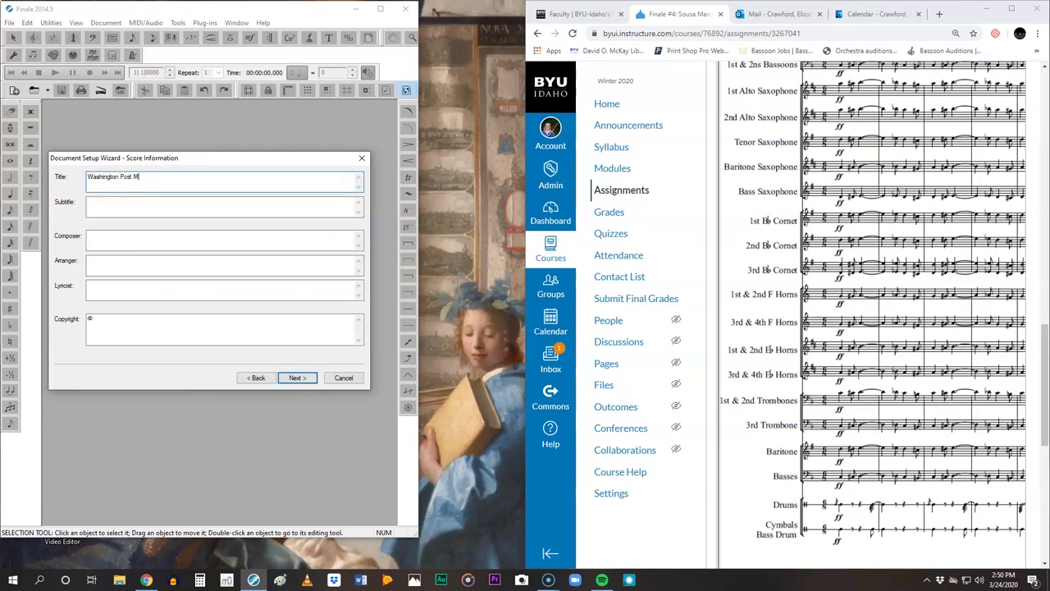
# Step: Enter the title 'Washington Post Mart' with composer and transcriber credits, skipping to Copyright
pyautogui.click(89, 203)
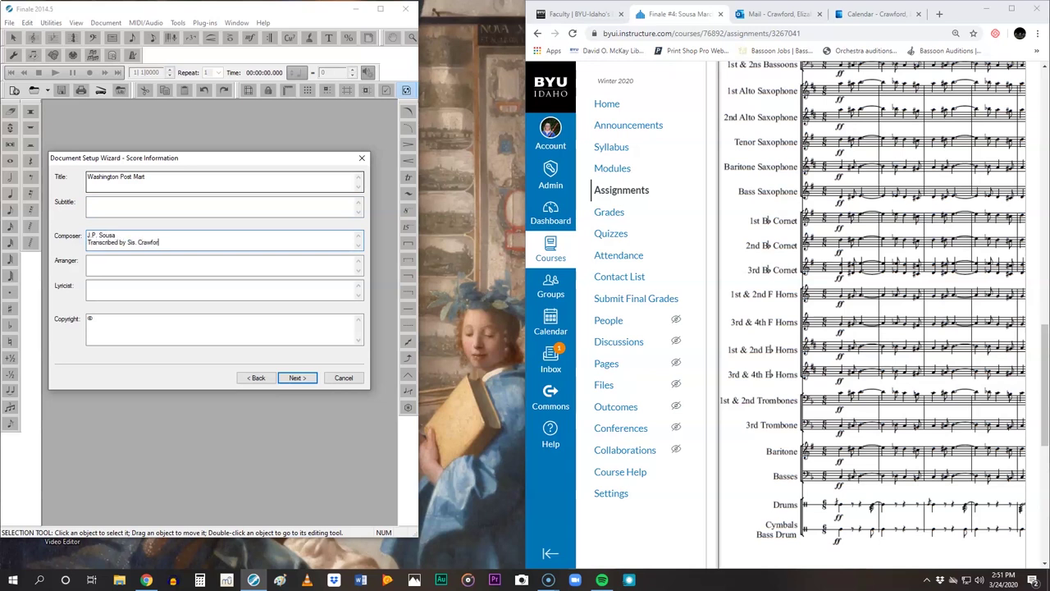
pyautogui.click(90, 262)
pyautogui.press('Tab')
pyautogui.press('Tab')
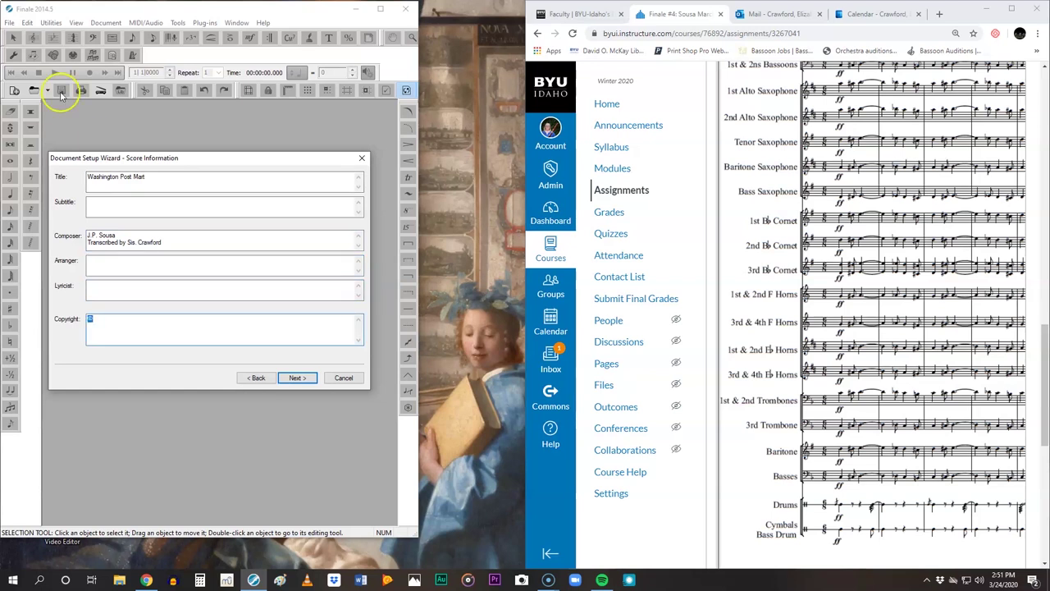
# Step: Set cut time, the key of F major and 7 measures
pyautogui.click(298, 377)
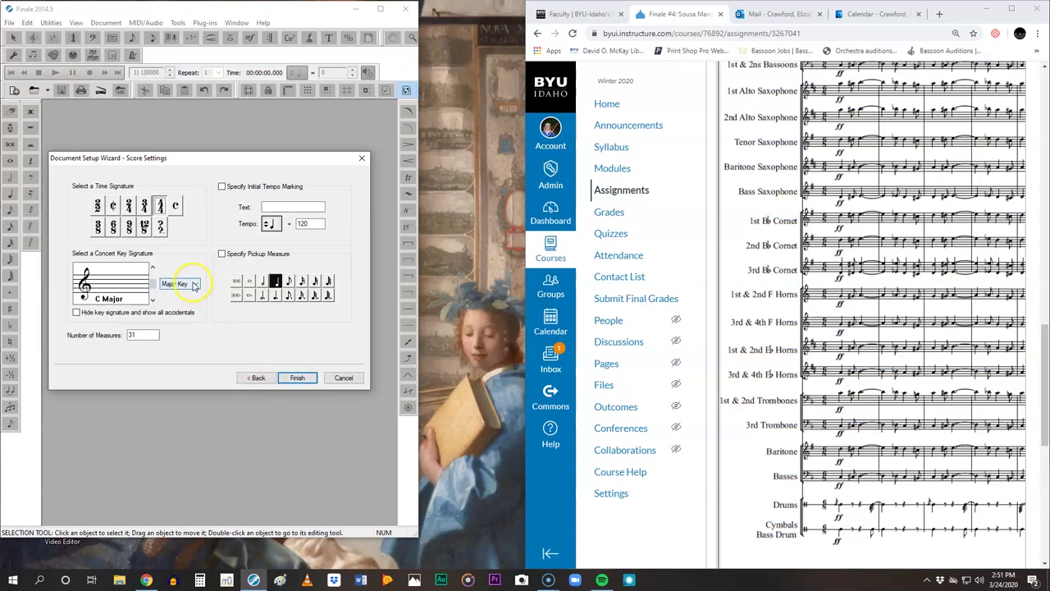
pyautogui.scroll(5, 844, 373)
pyautogui.scroll(3, 844, 373)
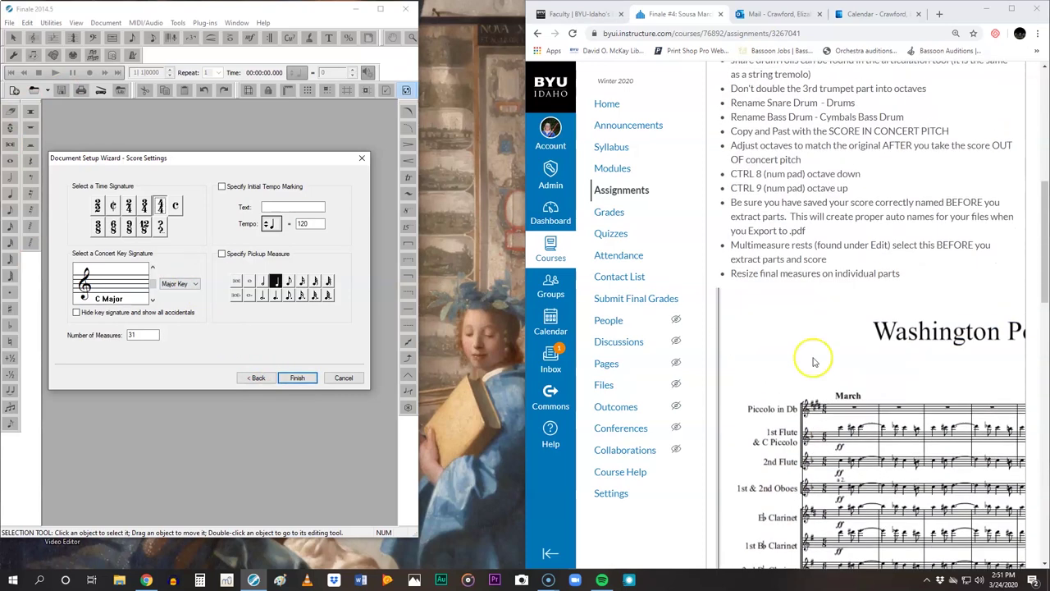
pyautogui.click(114, 228)
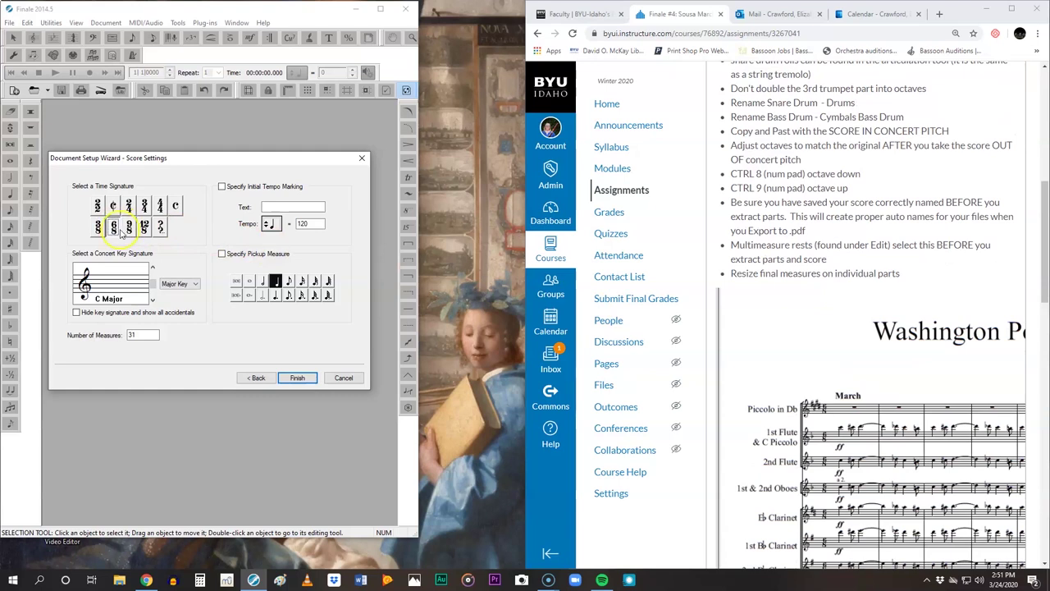
pyautogui.scroll(-2, 843, 383)
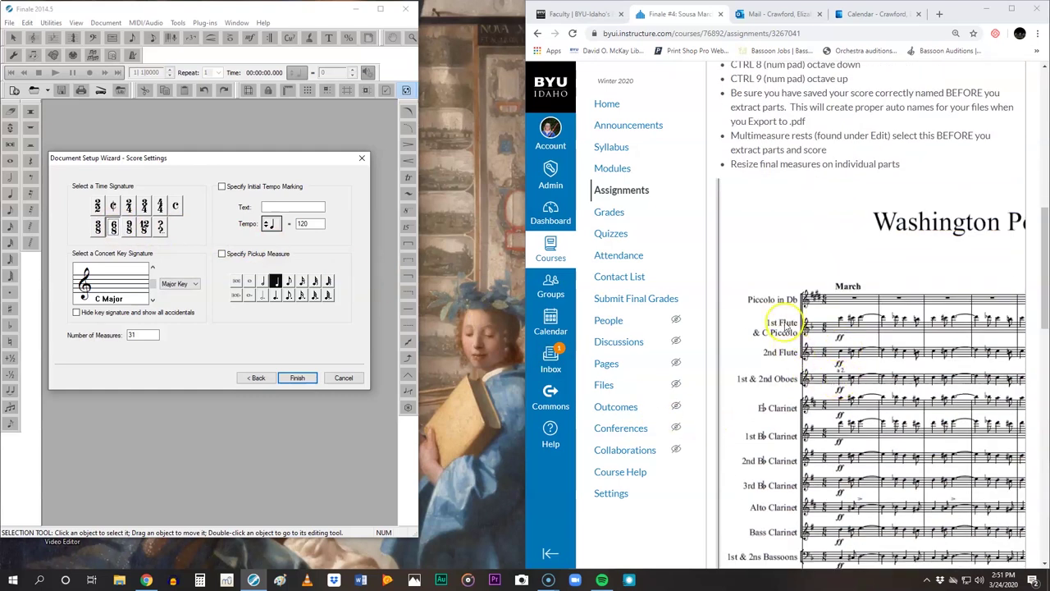
pyautogui.click(152, 301)
pyautogui.doubleClick(134, 334)
pyautogui.write('7')
# Step: Add a 'March' tempo marking at dotted quarter = 120 and create the score
pyautogui.click(222, 187)
pyautogui.write('Ma')
pyautogui.click(316, 232)
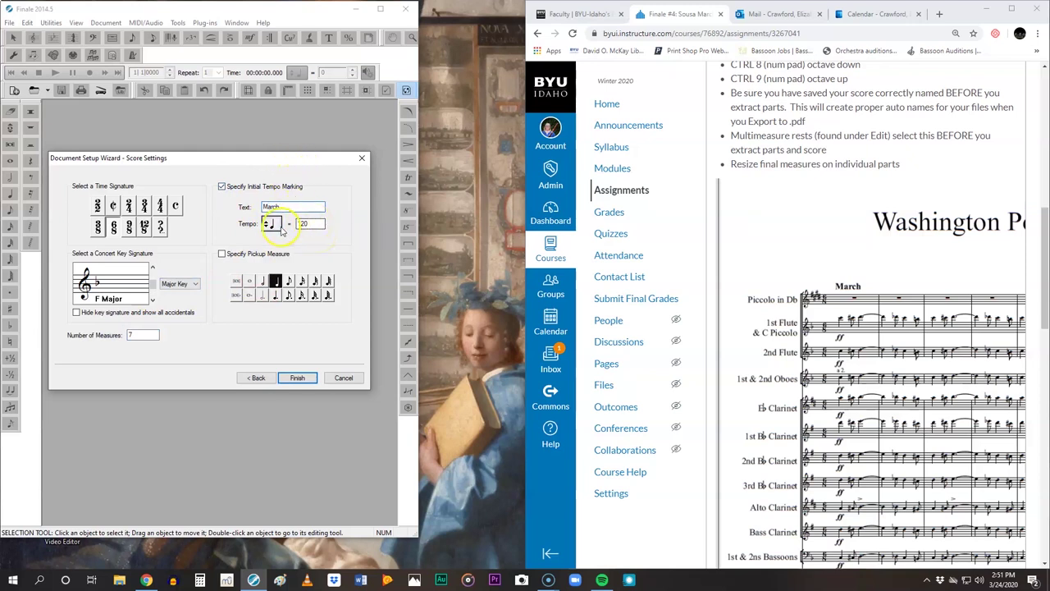
pyautogui.click(269, 224)
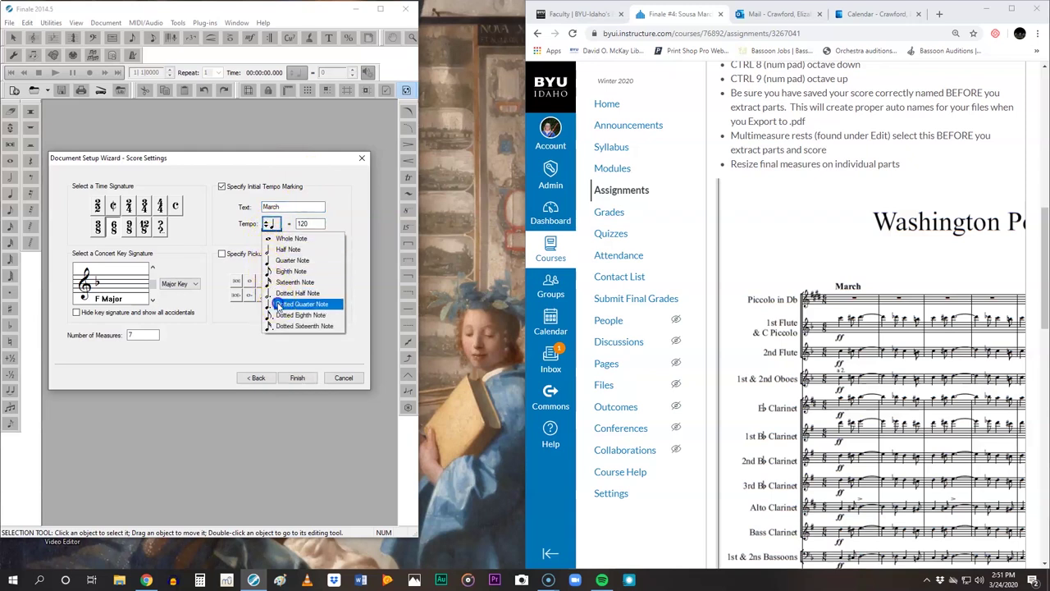
pyautogui.click(277, 304)
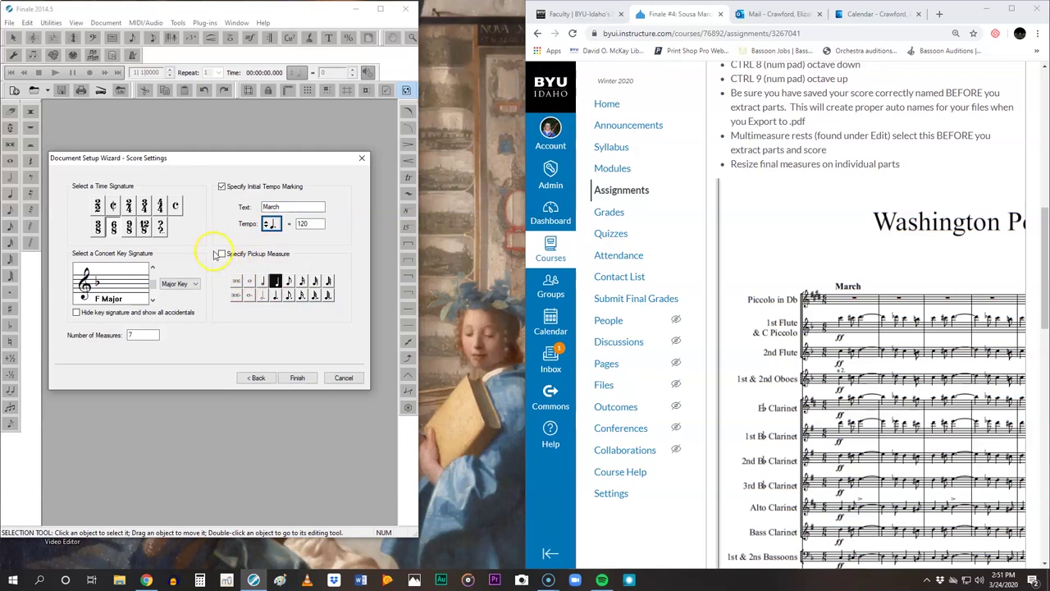
pyautogui.click(294, 378)
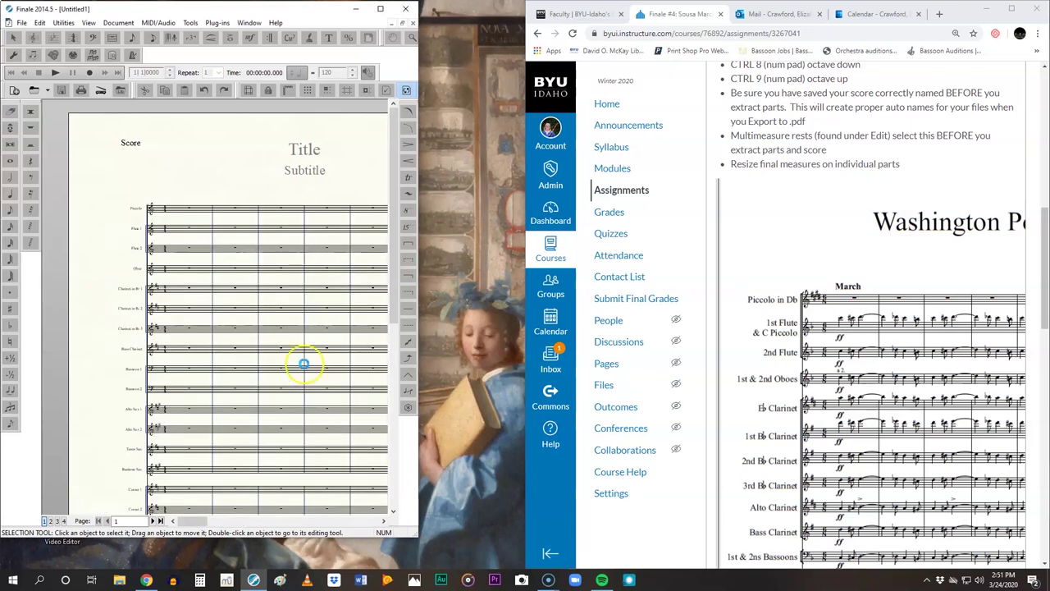
# Step: Maximize Finale, zoom in on the page and delete the Subtitle placeholder
pyautogui.click(394, 22)
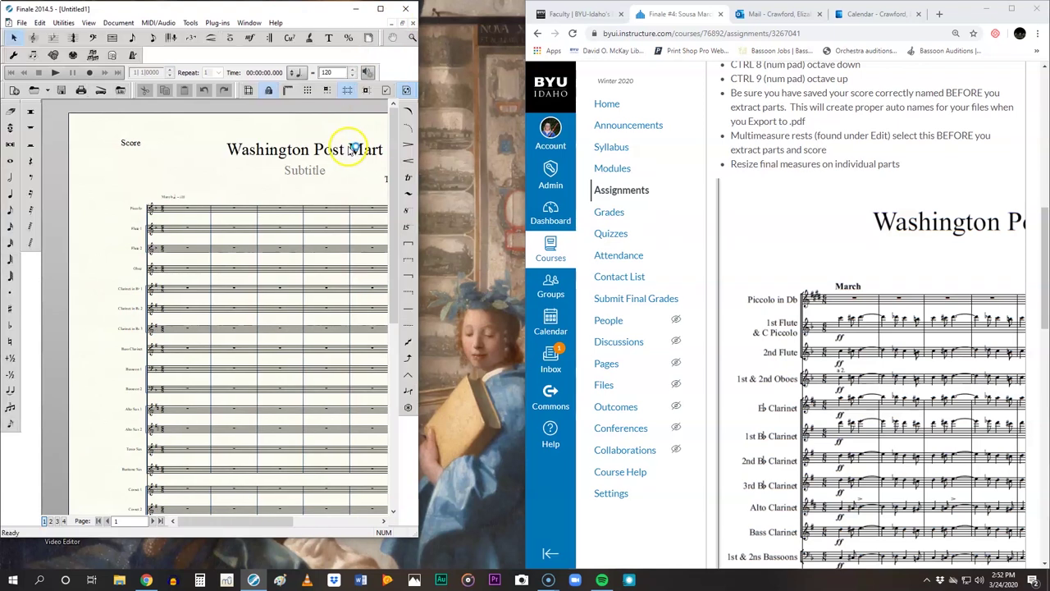
pyautogui.click(382, 10)
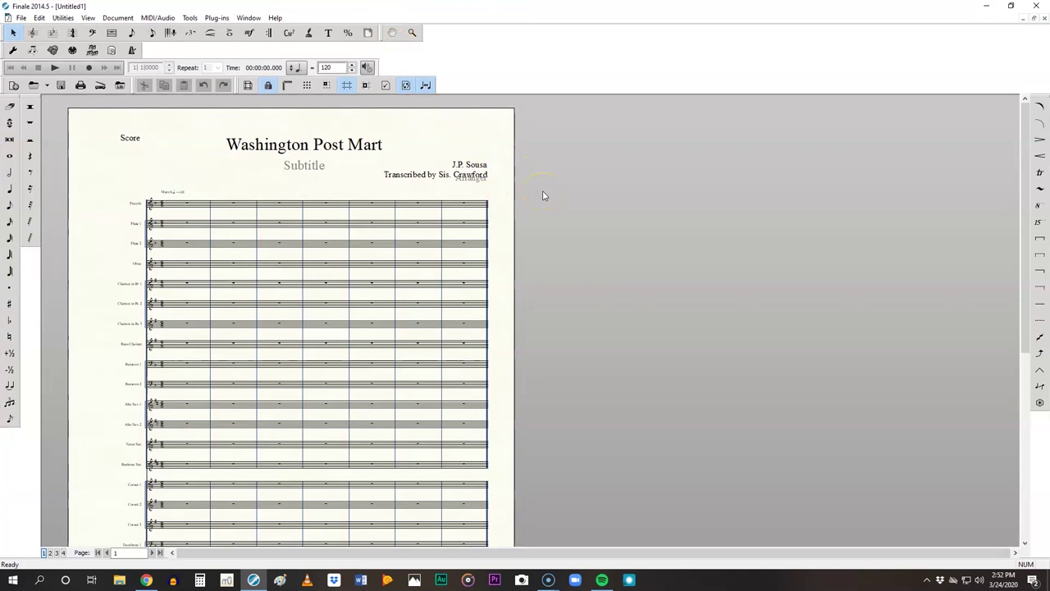
pyautogui.hotkey('ctrl', '=')
pyautogui.hotkey('ctrl', '=')
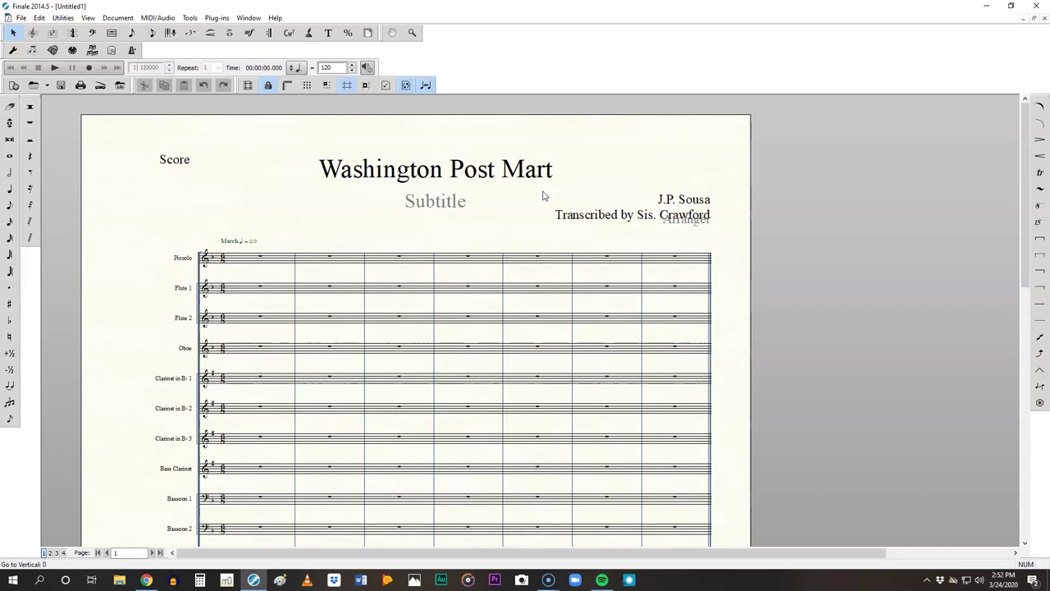
pyautogui.click(12, 35)
pyautogui.click(441, 201)
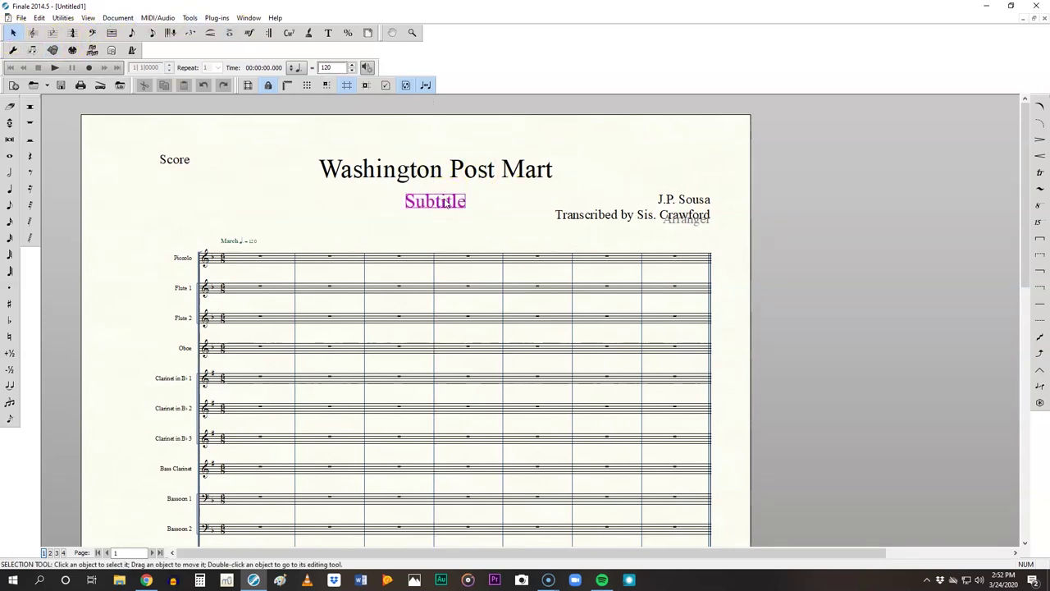
pyautogui.press('Delete')
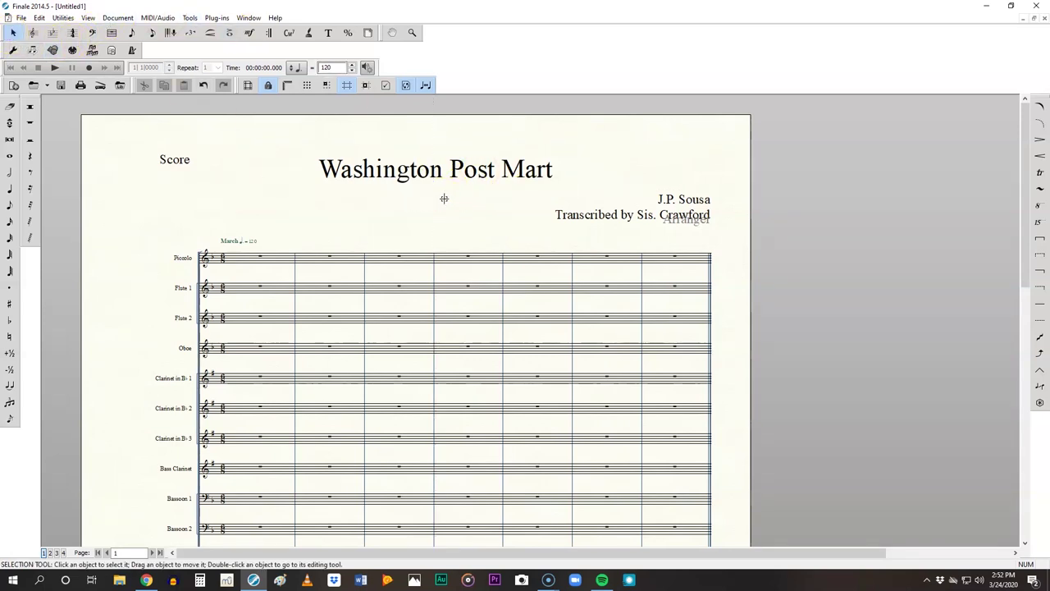
# Step: Move the credit block up-right and delete the Arranger placeholder and copyright symbol
pyautogui.click(684, 215)
pyautogui.moveTo(684, 210)
pyautogui.mouseDown()
pyautogui.moveTo(687, 187)
pyautogui.moveTo(691, 194)
pyautogui.mouseUp()
pyautogui.click(687, 219)
pyautogui.press('Delete')
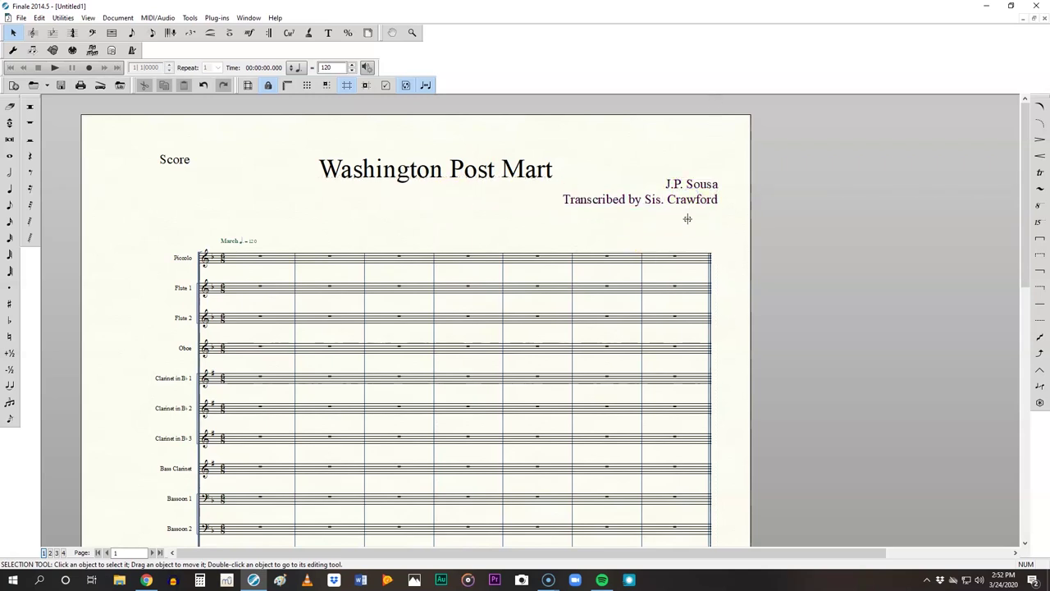
pyautogui.scroll(-12, 678, 260)
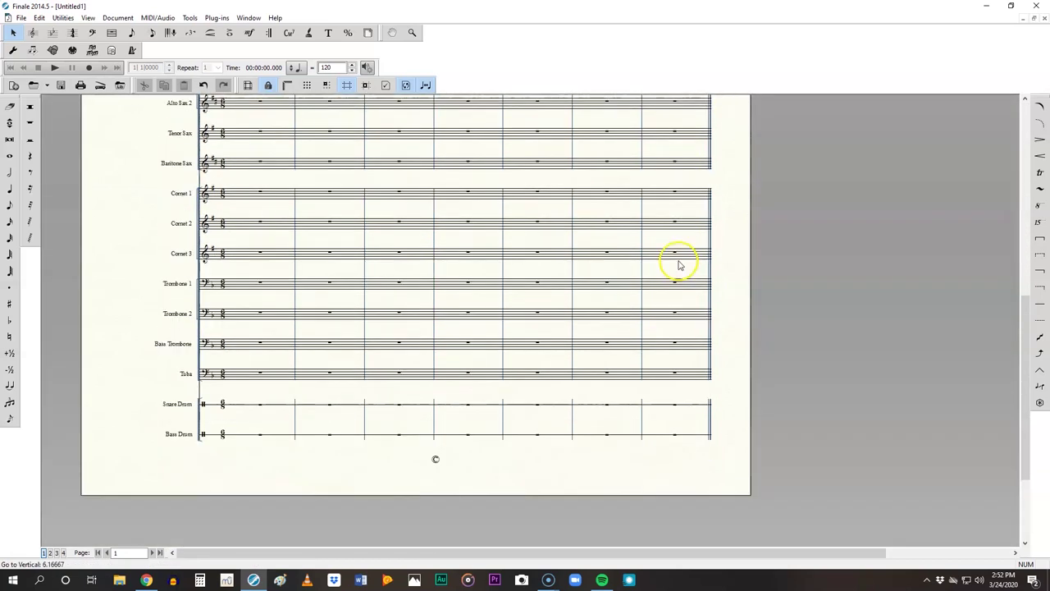
pyautogui.scroll(-1, 678, 260)
pyautogui.click(435, 407)
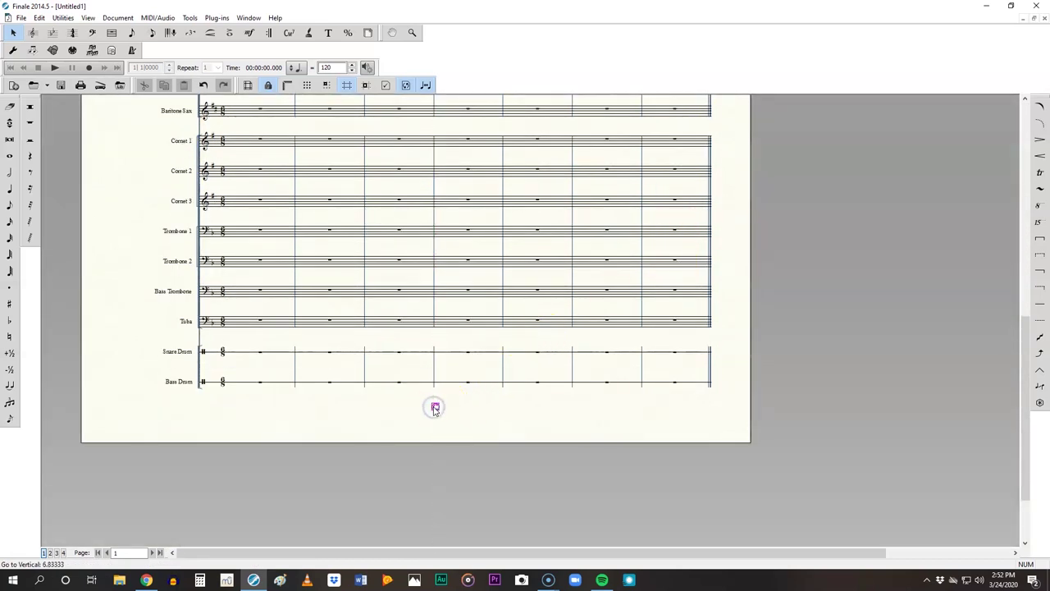
pyautogui.press('Delete')
# Step: Edit the Bass Drum staff's full name to read 'Cymbals' above 'Bass Drum'
pyautogui.rightClick(178, 383)
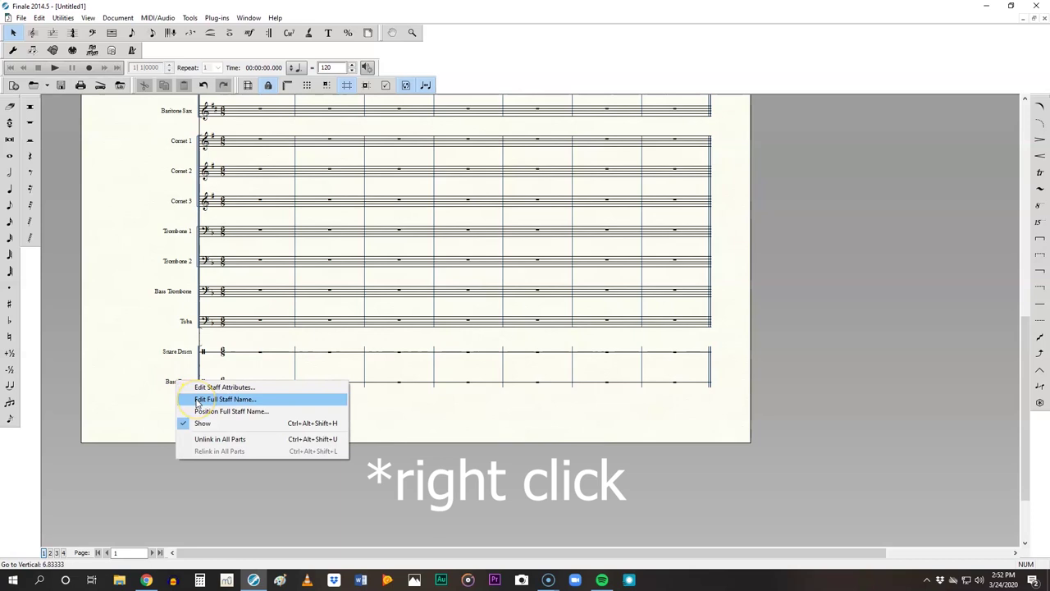
pyautogui.click(198, 400)
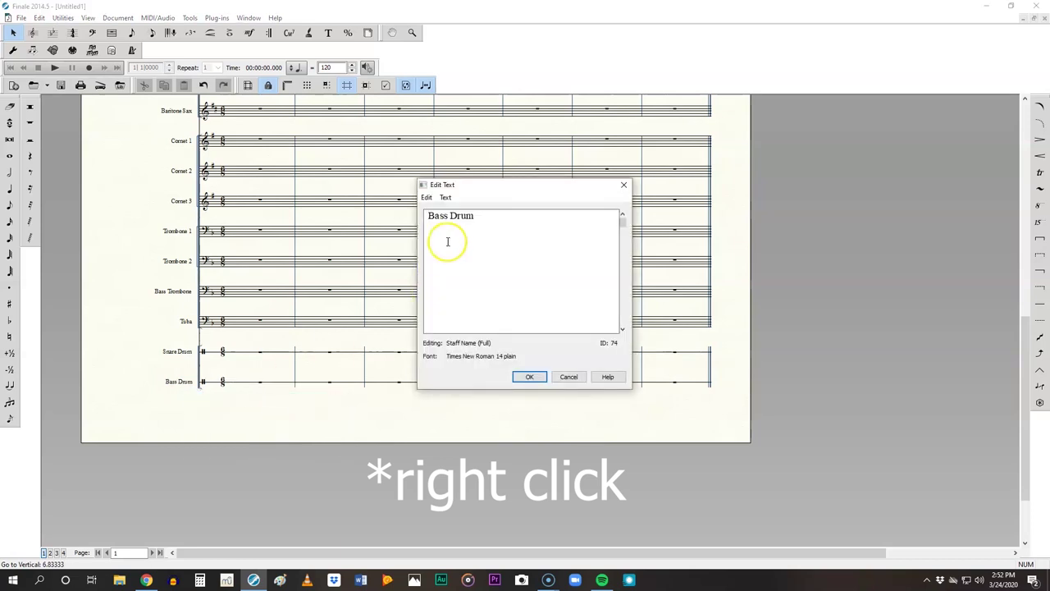
pyautogui.press('Return')
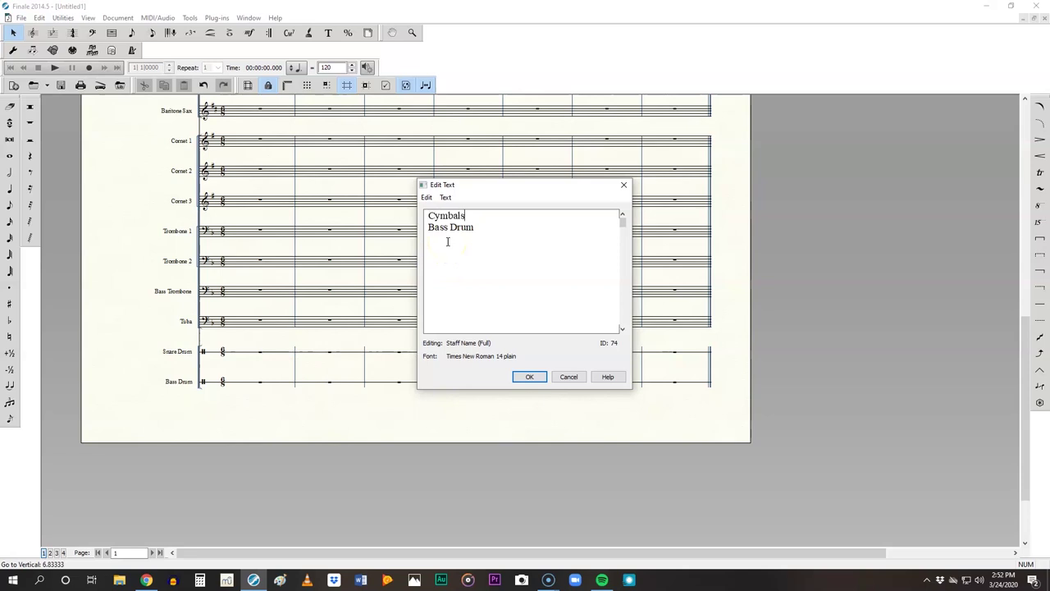
pyautogui.click(529, 377)
pyautogui.scroll(2, 529, 383)
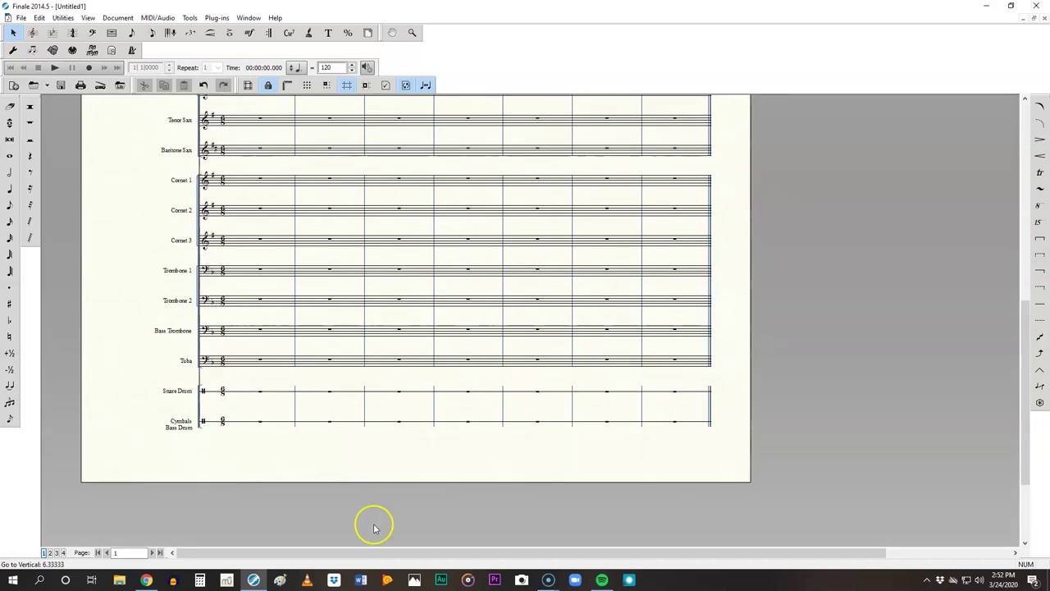
pyautogui.click(146, 580)
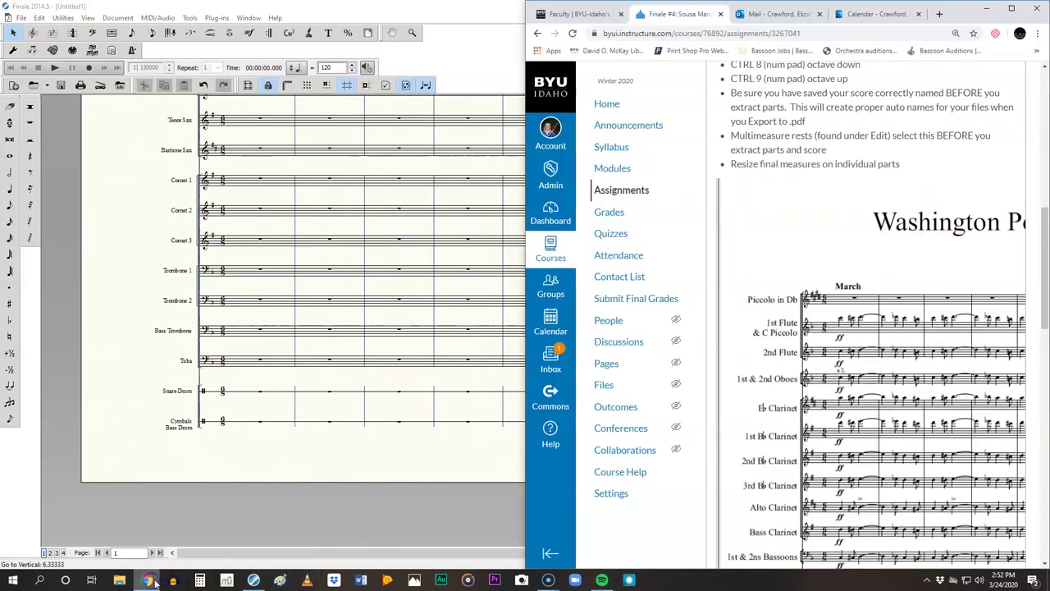
pyautogui.scroll(5, 811, 403)
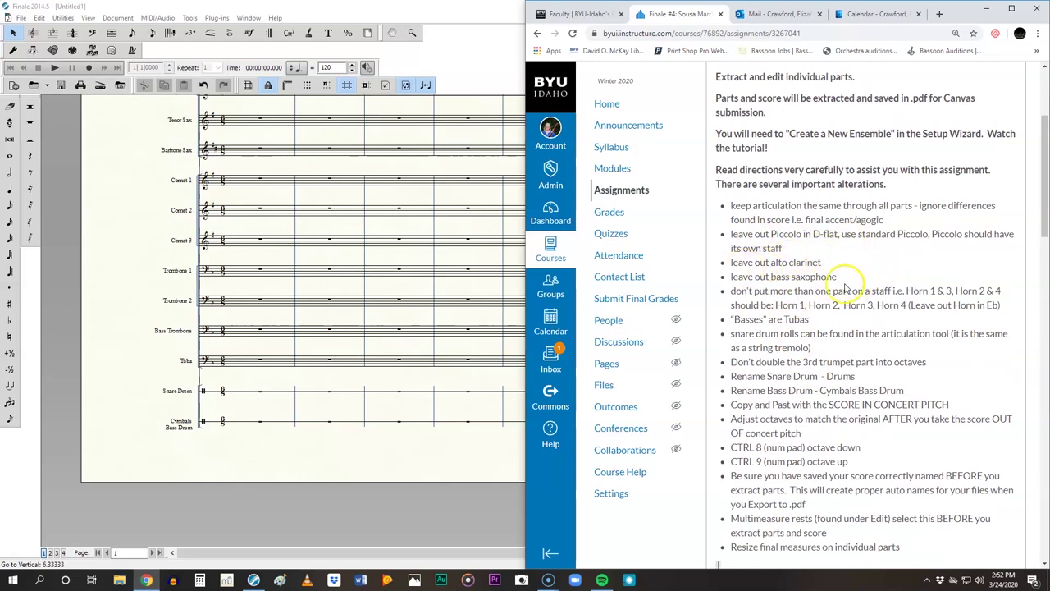
pyautogui.scroll(-10, 856, 304)
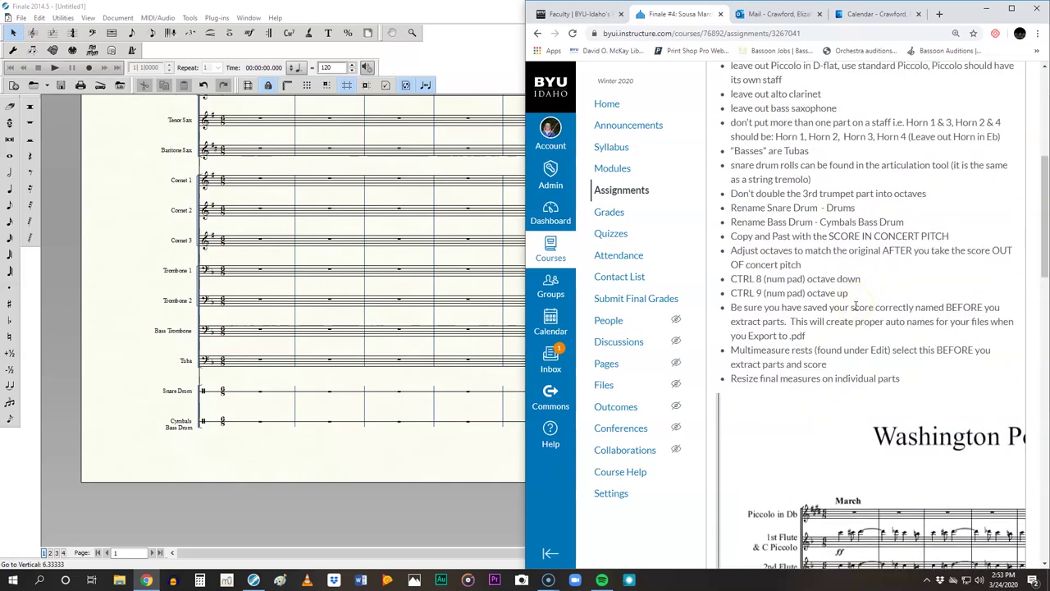
pyautogui.scroll(-3, 845, 316)
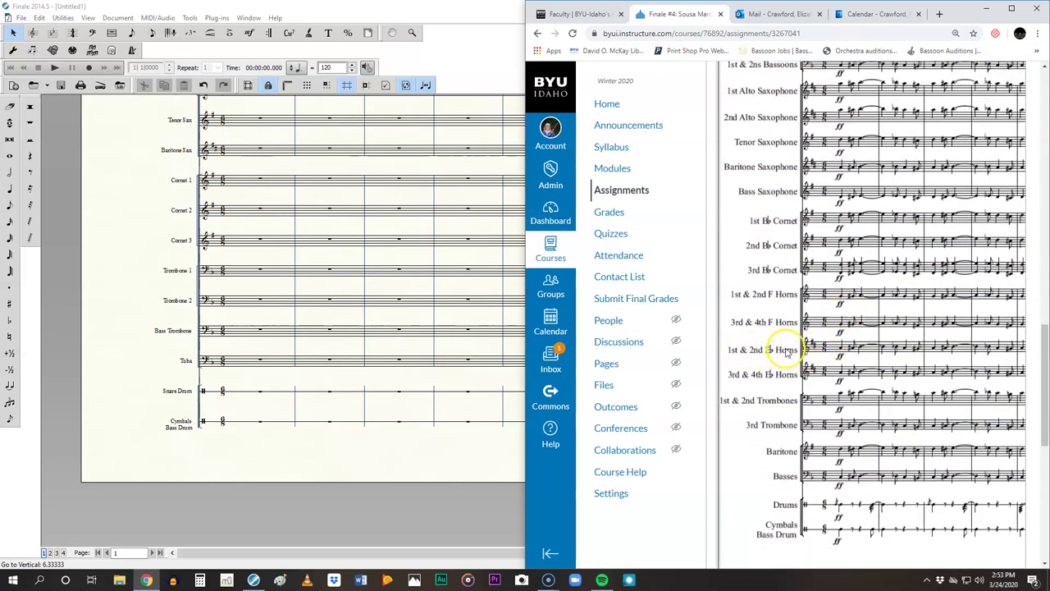
pyautogui.scroll(1, 423, 311)
pyautogui.scroll(2, 422, 310)
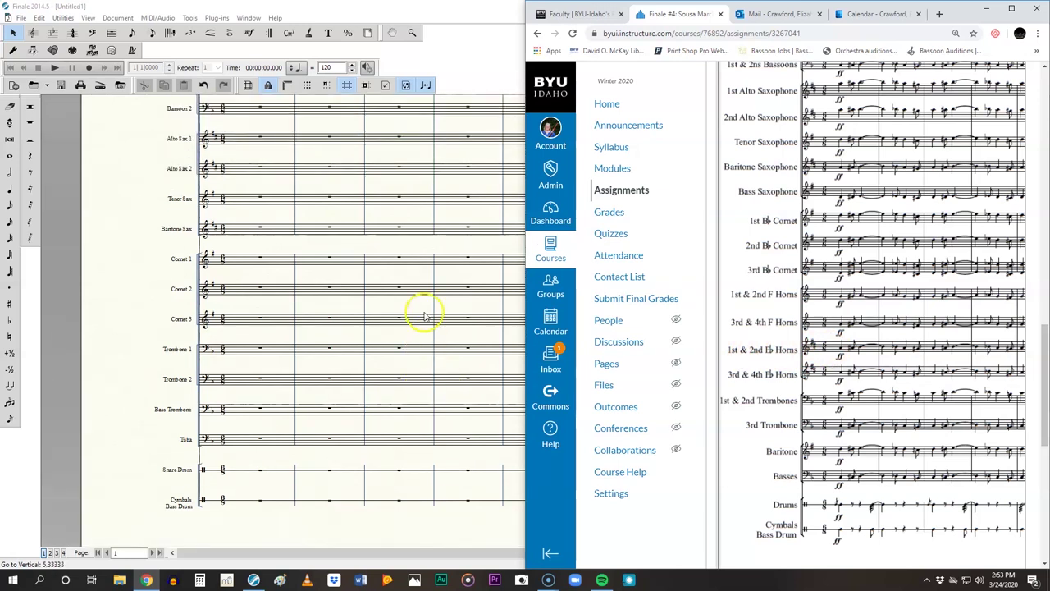
pyautogui.scroll(1, 423, 312)
pyautogui.scroll(1, 425, 316)
pyautogui.scroll(-2, 425, 316)
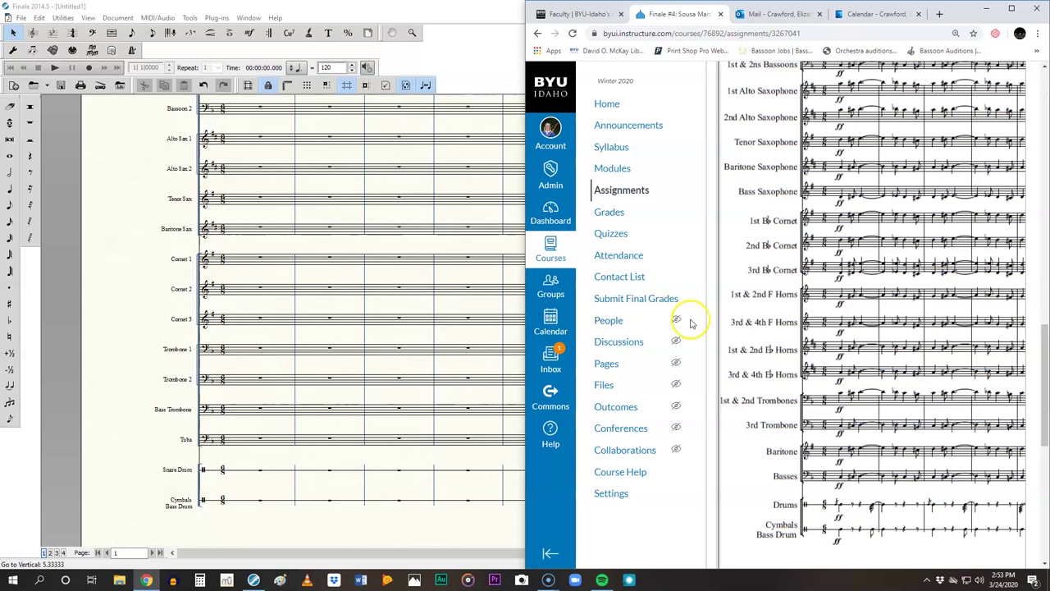
pyautogui.click(788, 373)
pyautogui.scroll(8, 825, 271)
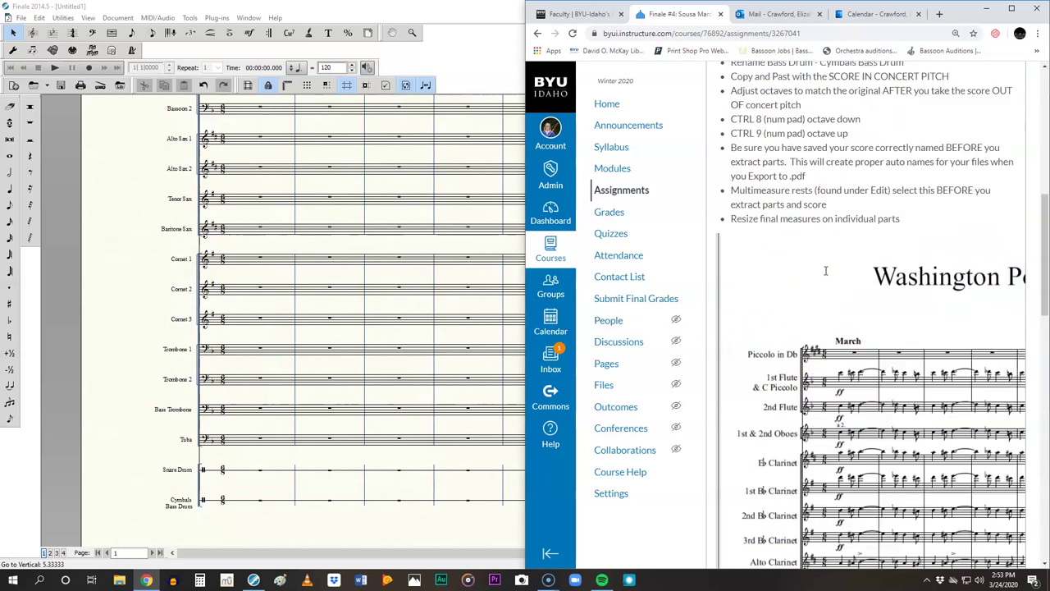
pyautogui.scroll(-7, 826, 275)
pyautogui.scroll(-2, 825, 275)
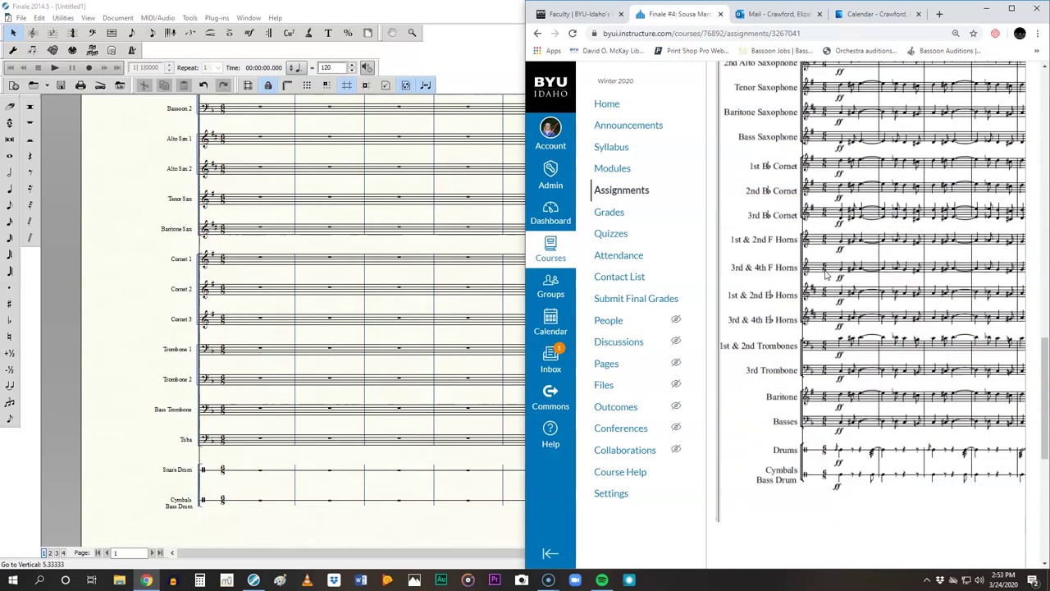
pyautogui.click(831, 236)
pyautogui.scroll(3, 443, 291)
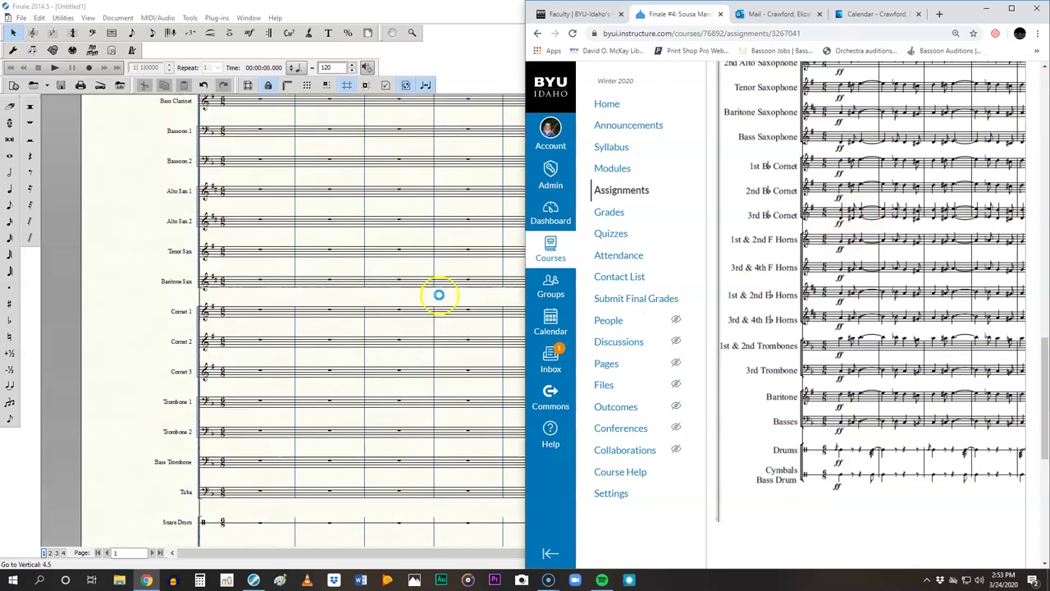
pyautogui.click(986, 8)
pyautogui.scroll(4, 656, 275)
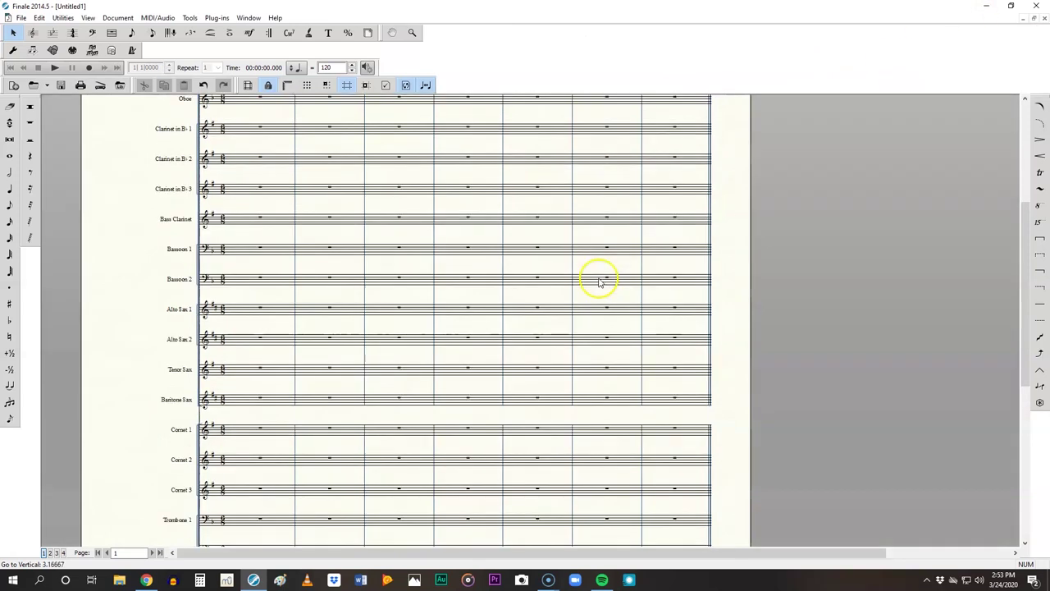
# Step: Sharpen the Flute 1 note and update the spacing of Flute 1's notes
pyautogui.scroll(4, 599, 283)
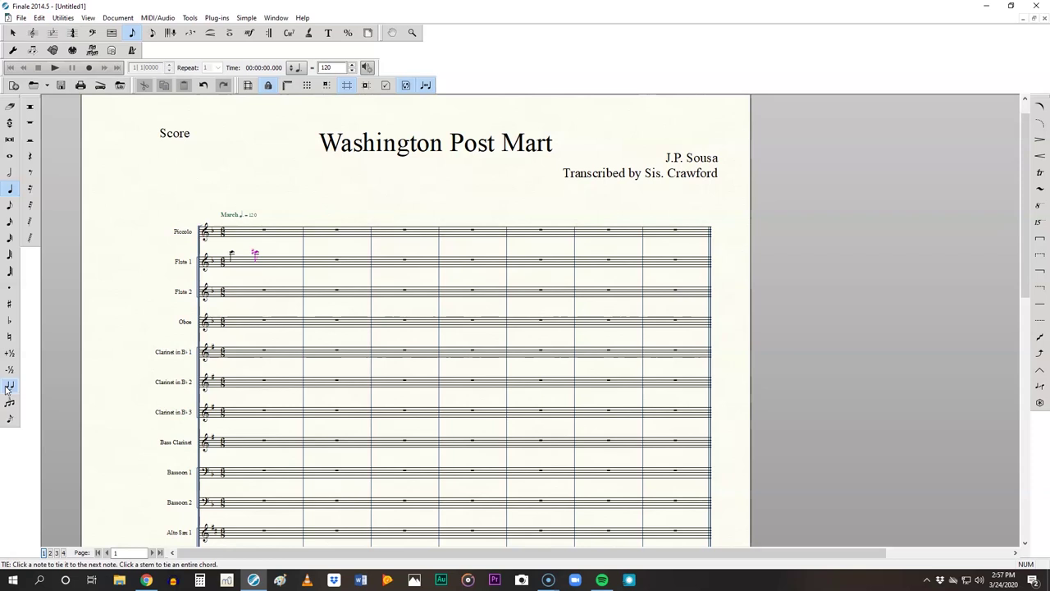
pyautogui.press('+')
pyautogui.click(277, 255)
pyautogui.click(1039, 110)
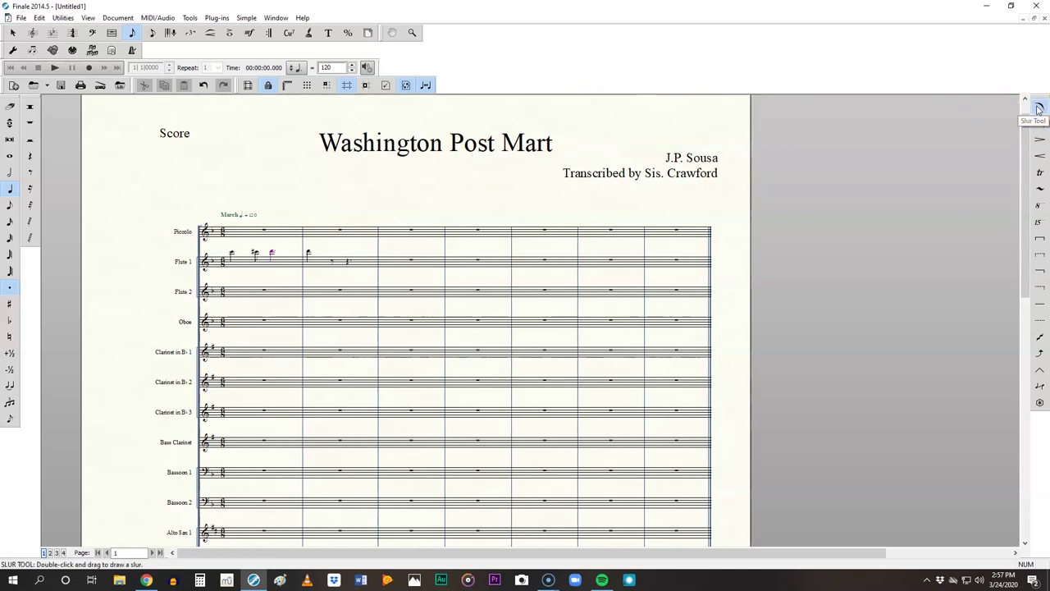
pyautogui.click(1027, 108)
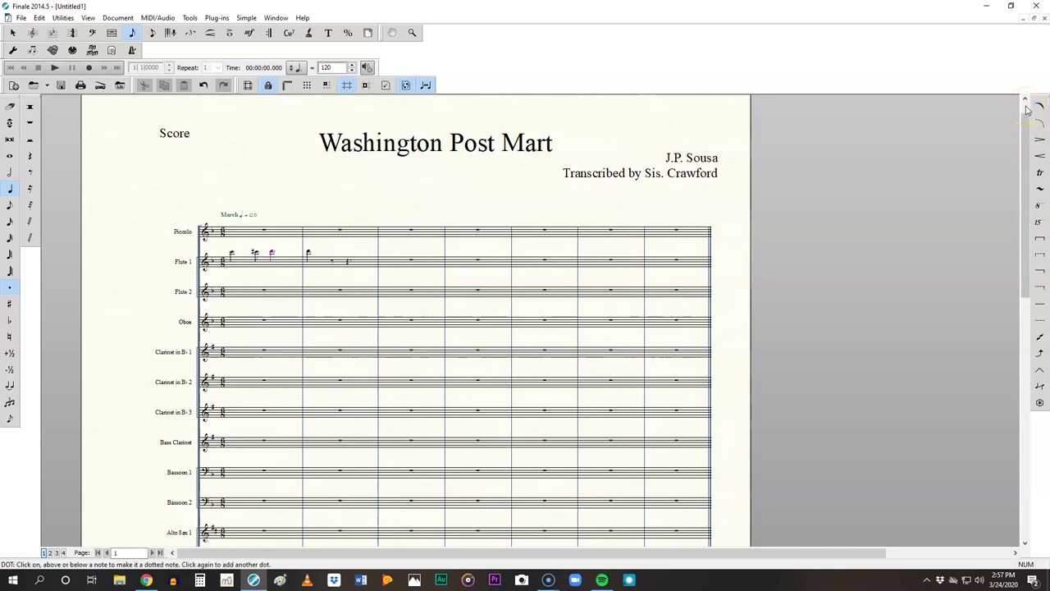
pyautogui.click(1039, 110)
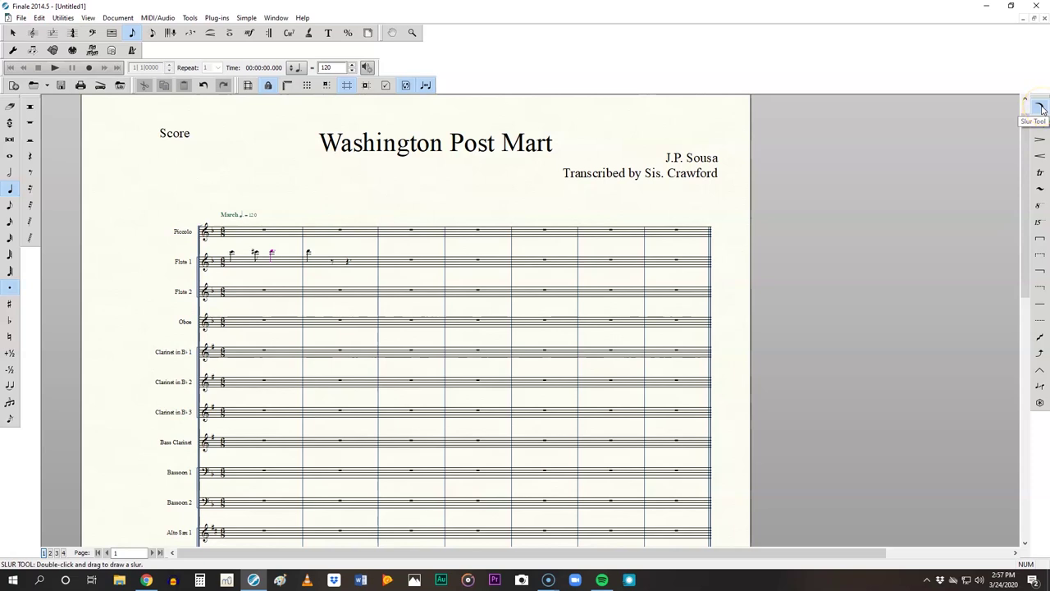
# Step: Draw a plain slur from Flute 1's last note in measure 1 to the first note of measure 2
pyautogui.click(1041, 109)
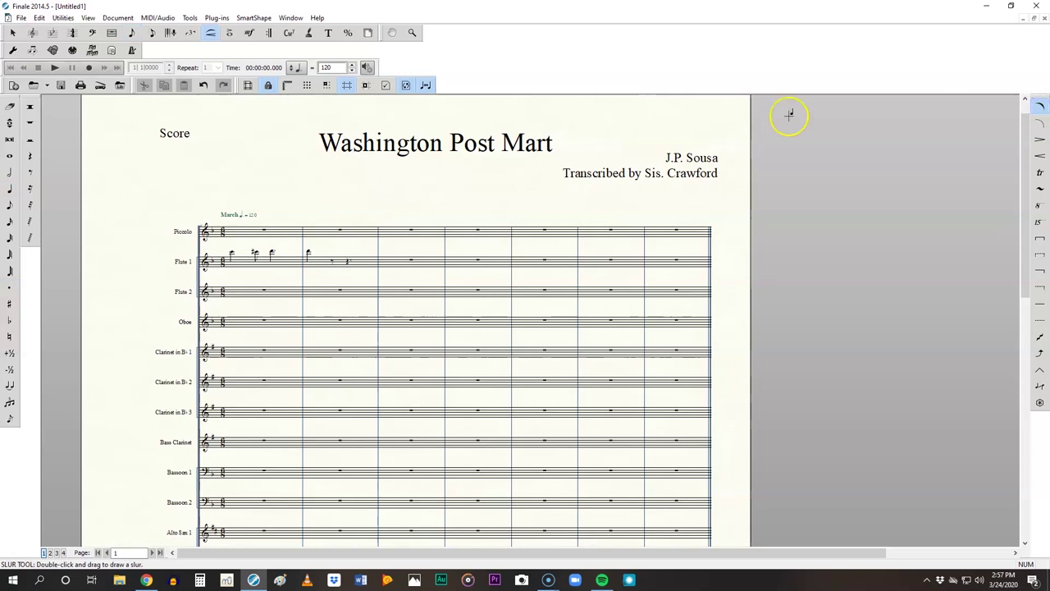
pyautogui.doubleClick(272, 250)
pyautogui.moveTo(274, 248); pyautogui.dragTo(312, 245)
# Step: Reshape the Flute 1 slur's arc by adjusting its handles
pyautogui.click(366, 285)
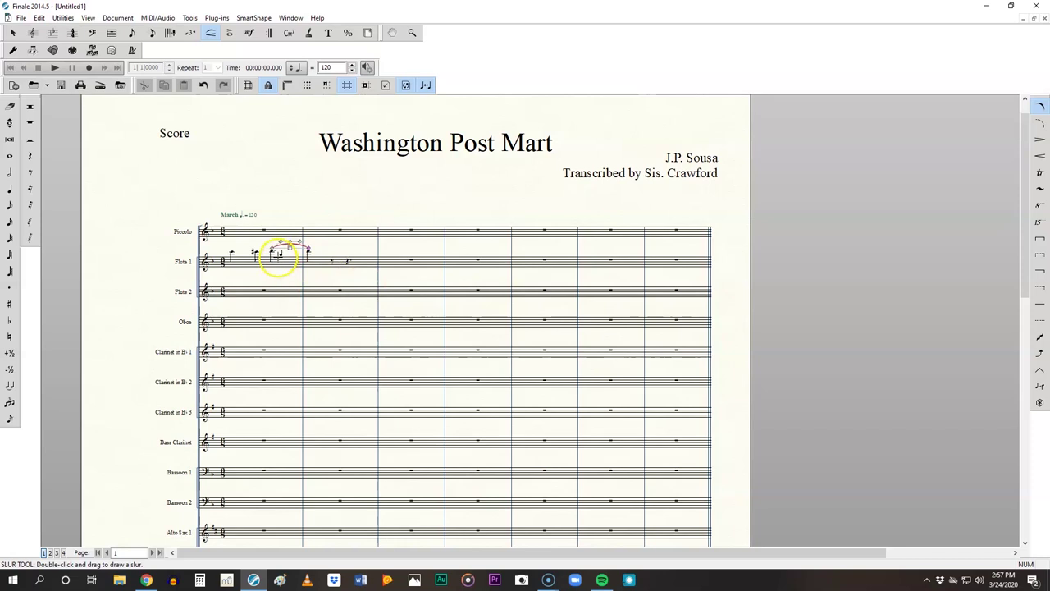
pyautogui.moveTo(283, 255)
pyautogui.mouseDown()
pyautogui.moveTo(286, 235)
pyautogui.moveTo(300, 245)
pyautogui.moveTo(321, 225)
pyautogui.moveTo(276, 230)
pyautogui.moveTo(281, 238)
pyautogui.mouseUp()
pyautogui.moveTo(290, 234)
pyautogui.mouseDown()
pyautogui.moveTo(301, 241)
pyautogui.moveTo(295, 232)
pyautogui.moveTo(292, 245)
pyautogui.mouseUp()
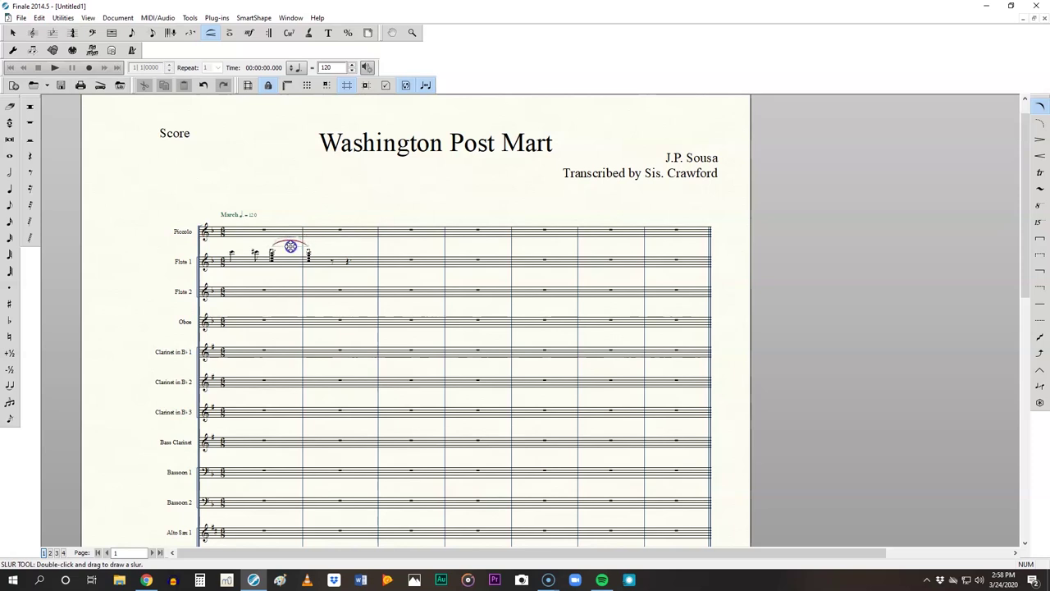
pyautogui.click(291, 248)
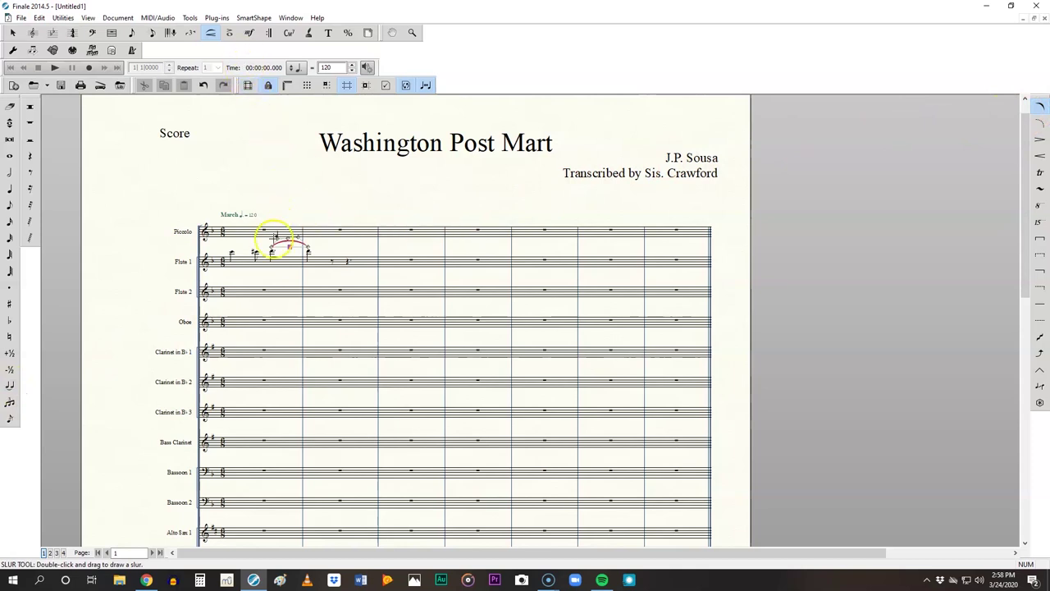
pyautogui.moveTo(275, 238); pyautogui.dragTo(308, 248)
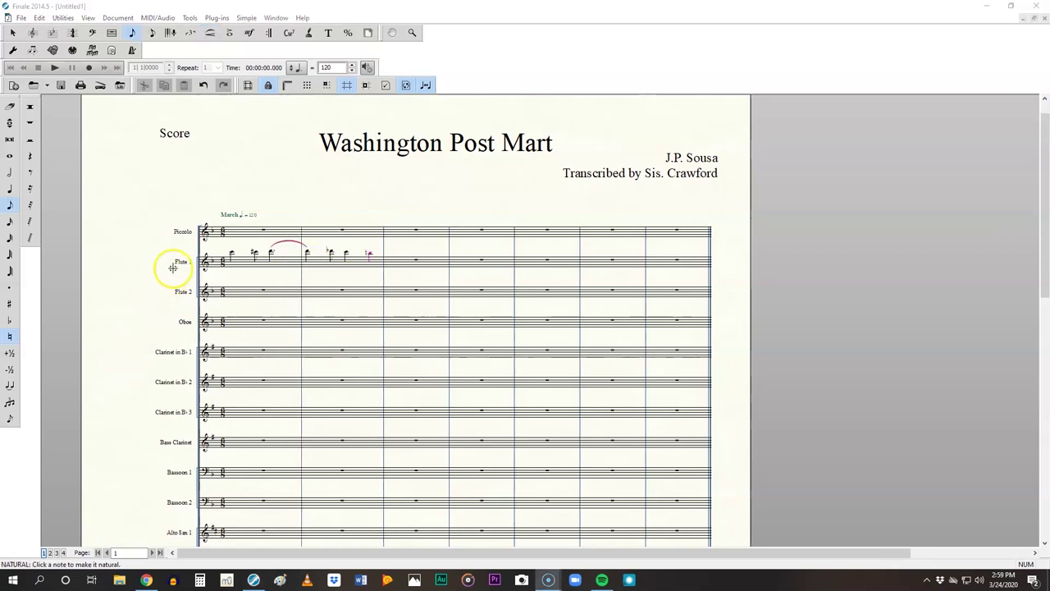
# Step: Duplicate Flute 1 measures 1–2, slur included, into measures 3–4
pyautogui.click(13, 32)
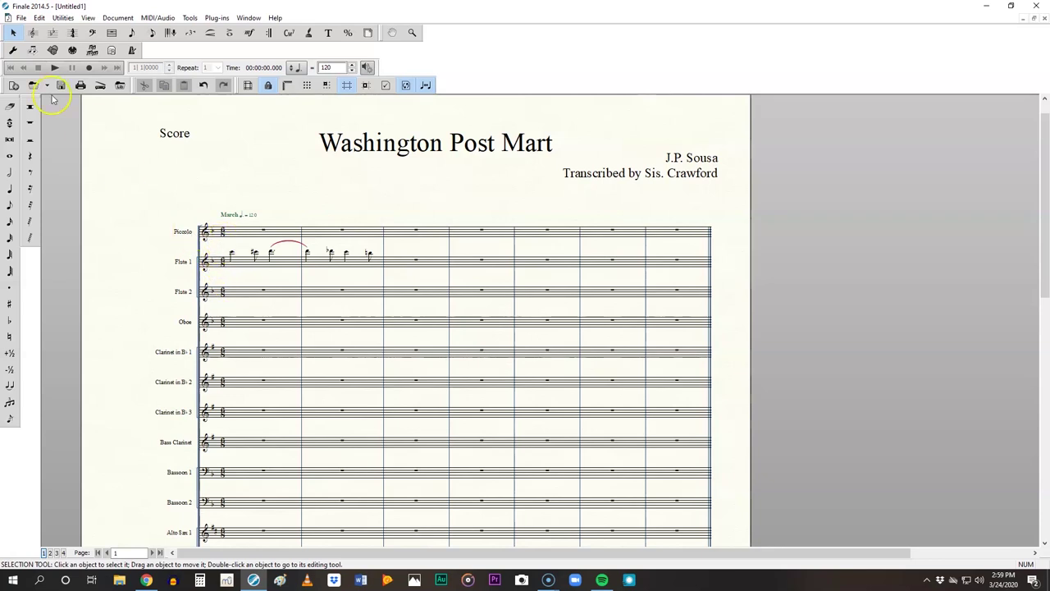
pyautogui.moveTo(223, 244); pyautogui.dragTo(383, 274)
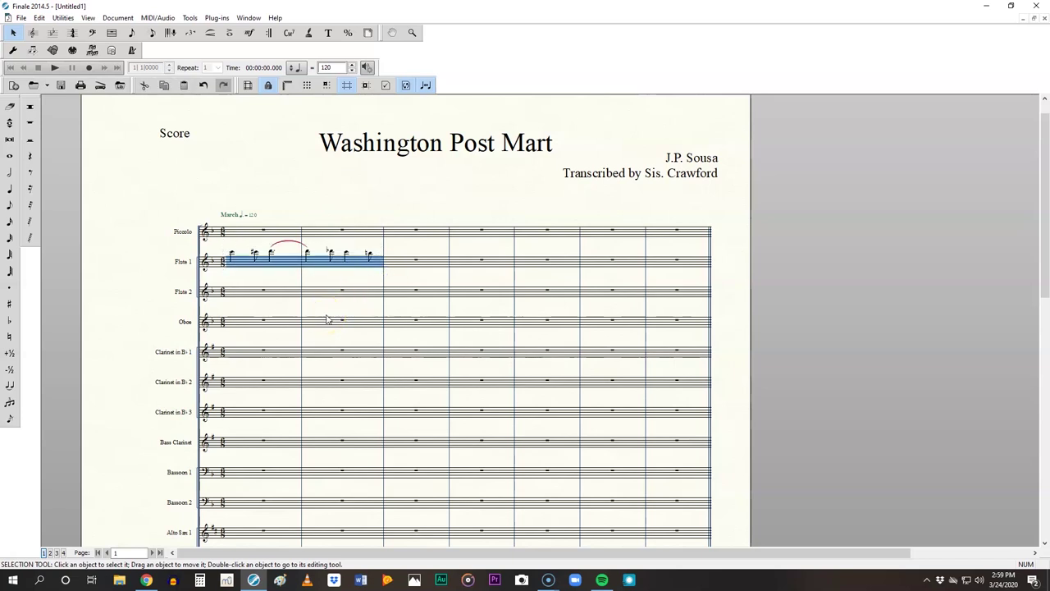
pyautogui.click(413, 263)
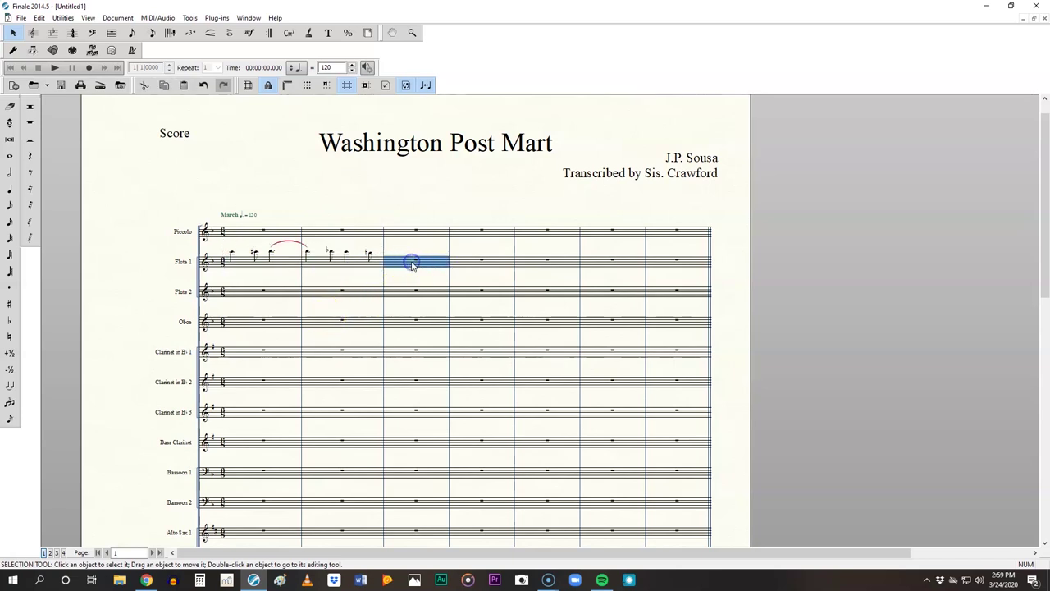
pyautogui.hotkey('ctrl', 'v')
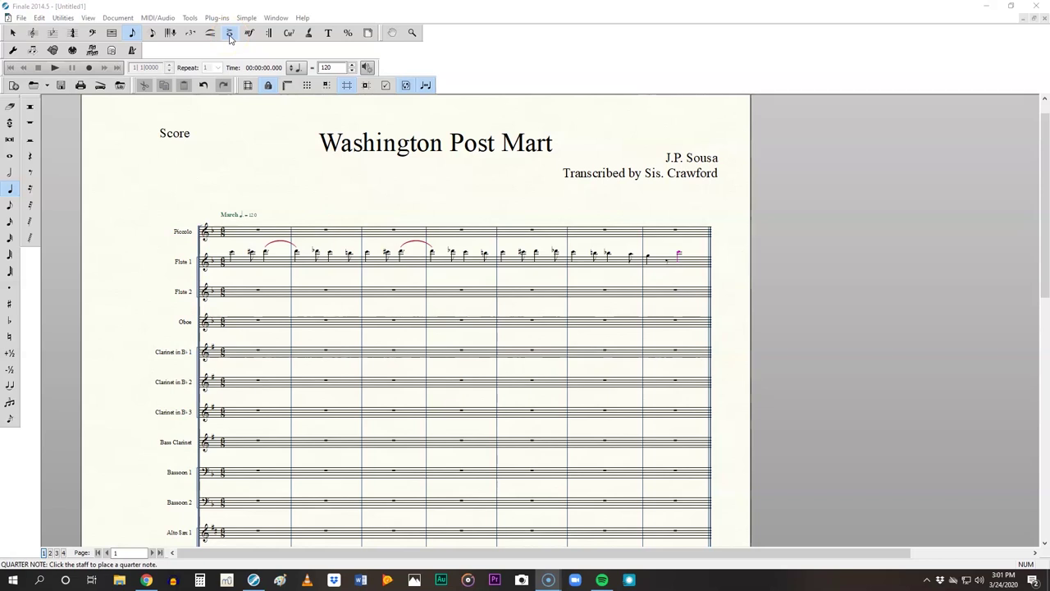
# Step: Put a marcato accent on Flute 1's last note in measure 7
pyautogui.click(230, 34)
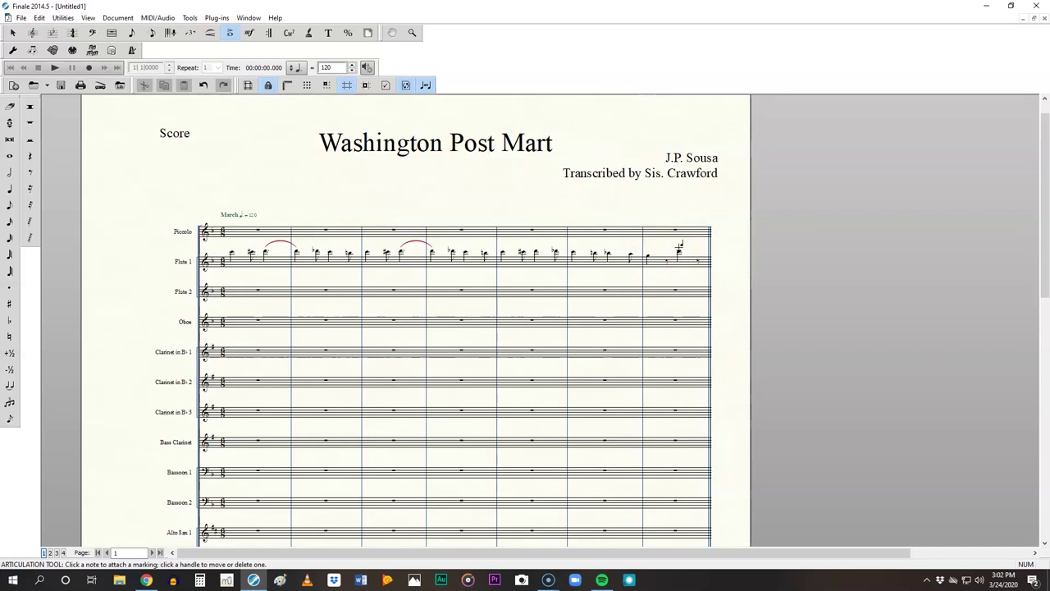
pyautogui.click(680, 246)
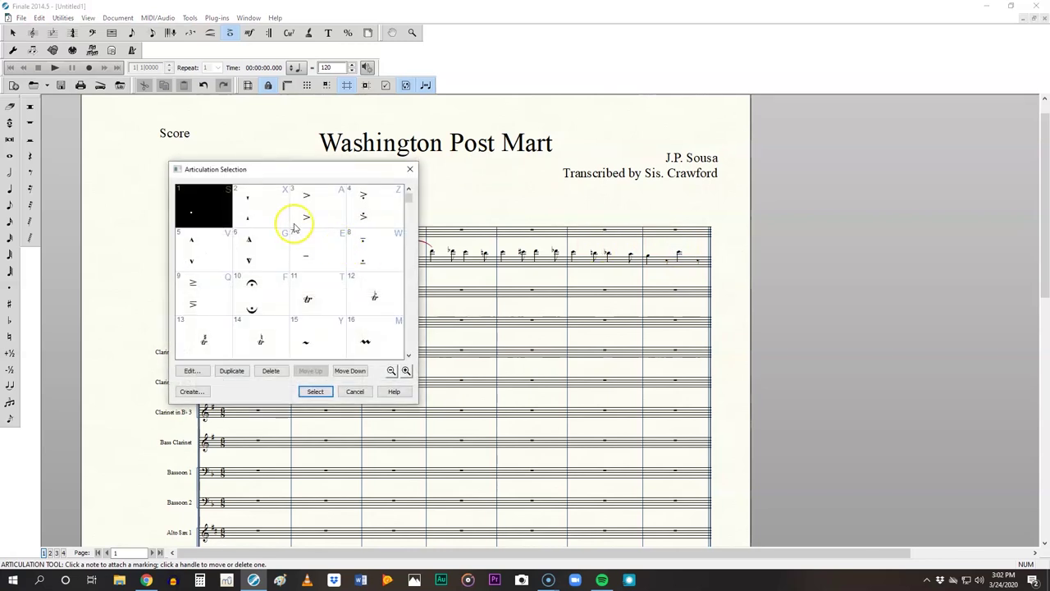
pyautogui.click(190, 256)
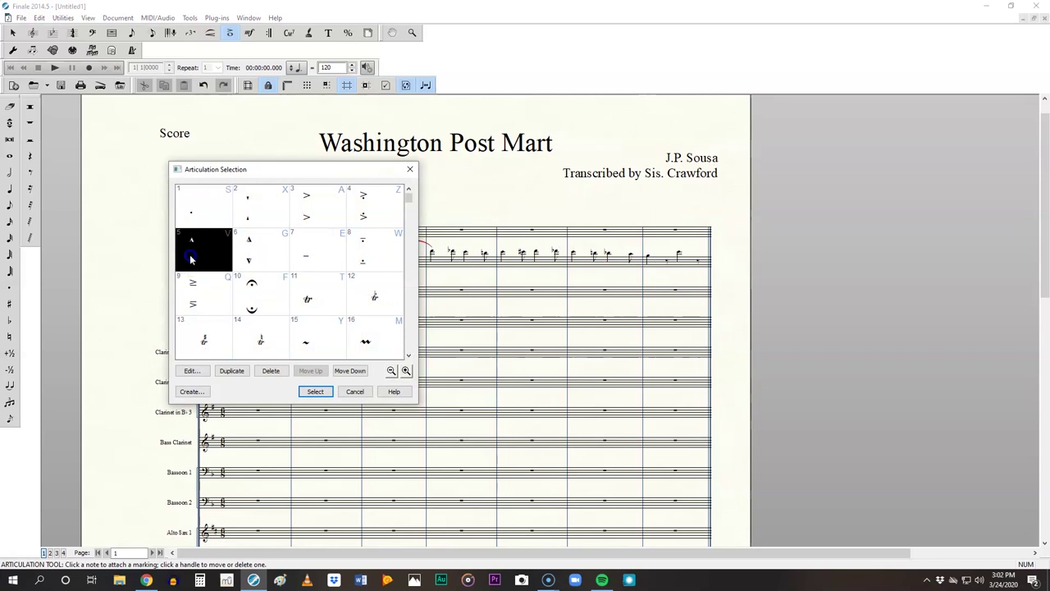
pyautogui.click(316, 392)
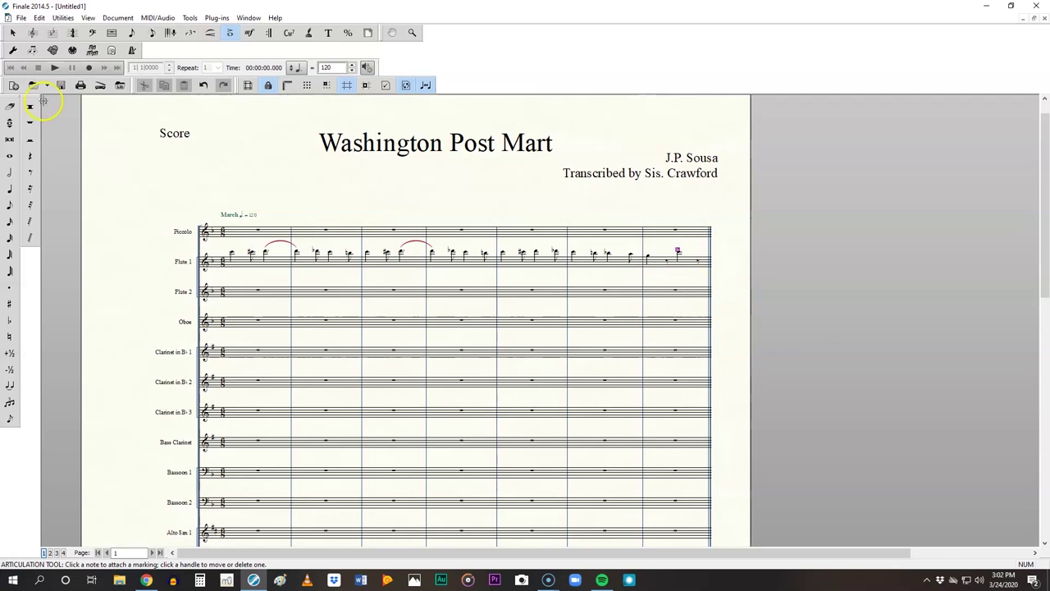
# Step: Select the Flute 1 staff, then clear the selection
pyautogui.click(13, 33)
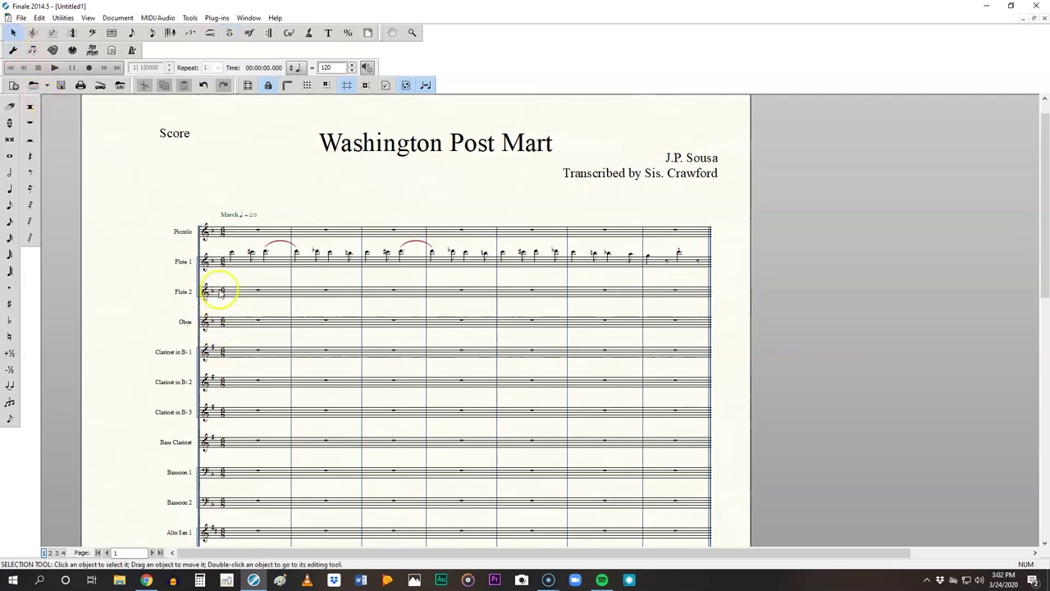
pyautogui.click(219, 269)
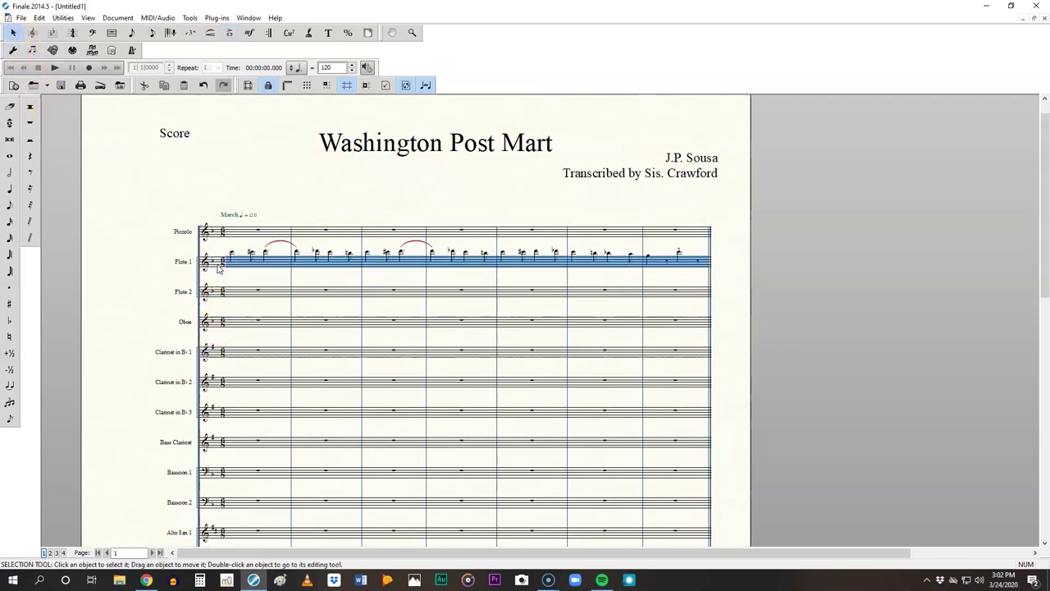
pyautogui.click(119, 179)
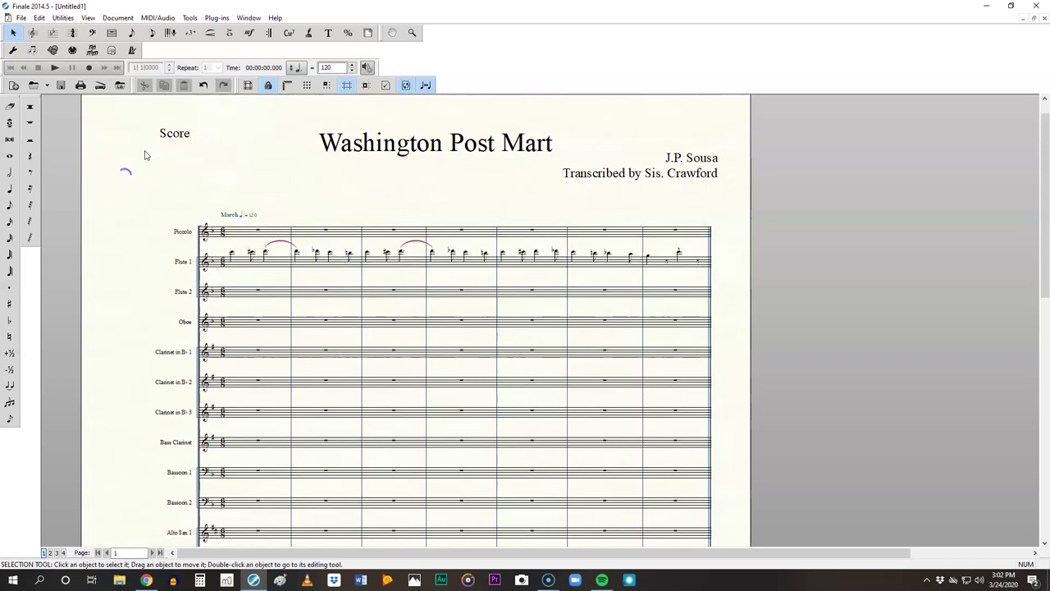
# Step: Look through the expression categories, then place ff from Dynamics under Flute 1 measure 1
pyautogui.click(250, 32)
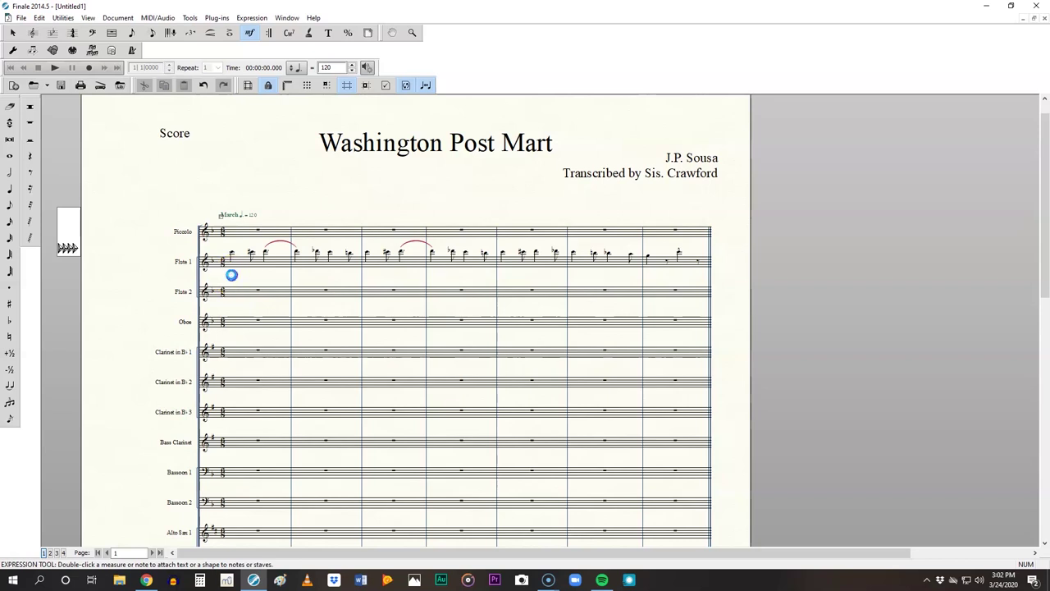
pyautogui.doubleClick(233, 278)
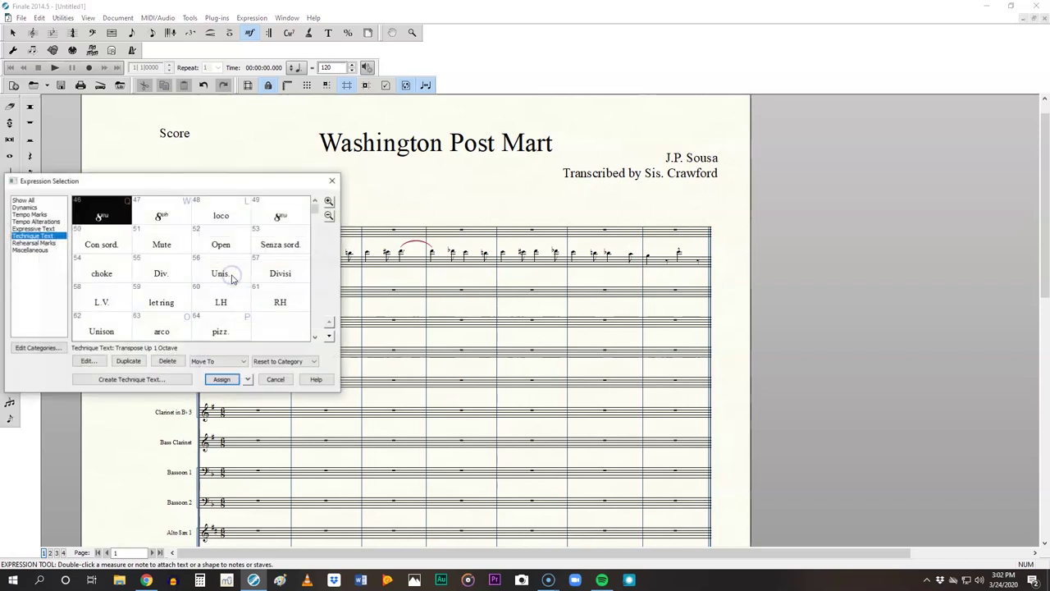
pyautogui.click(22, 200)
pyautogui.click(24, 208)
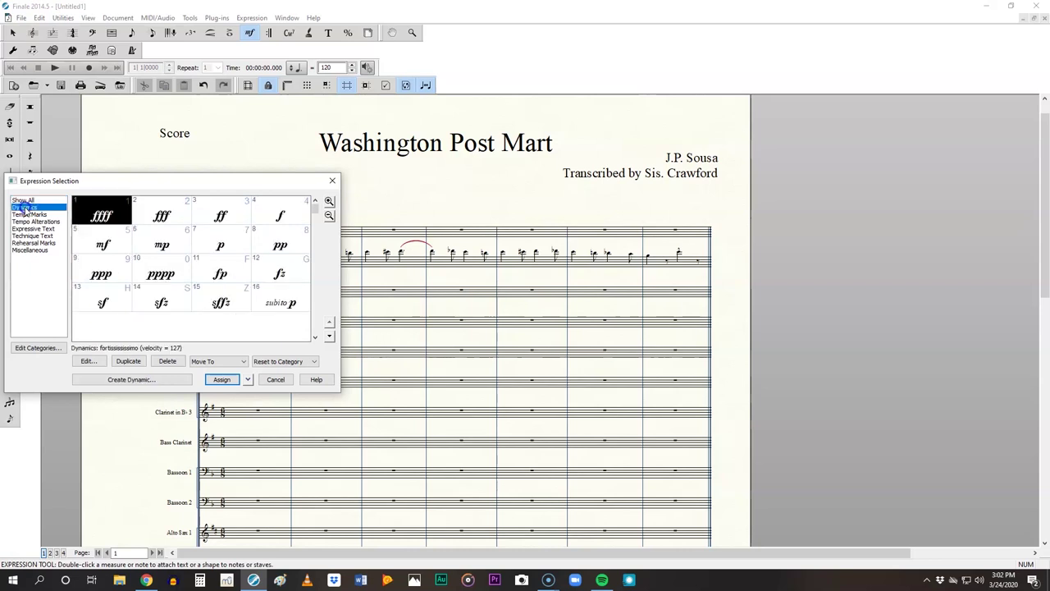
pyautogui.click(26, 215)
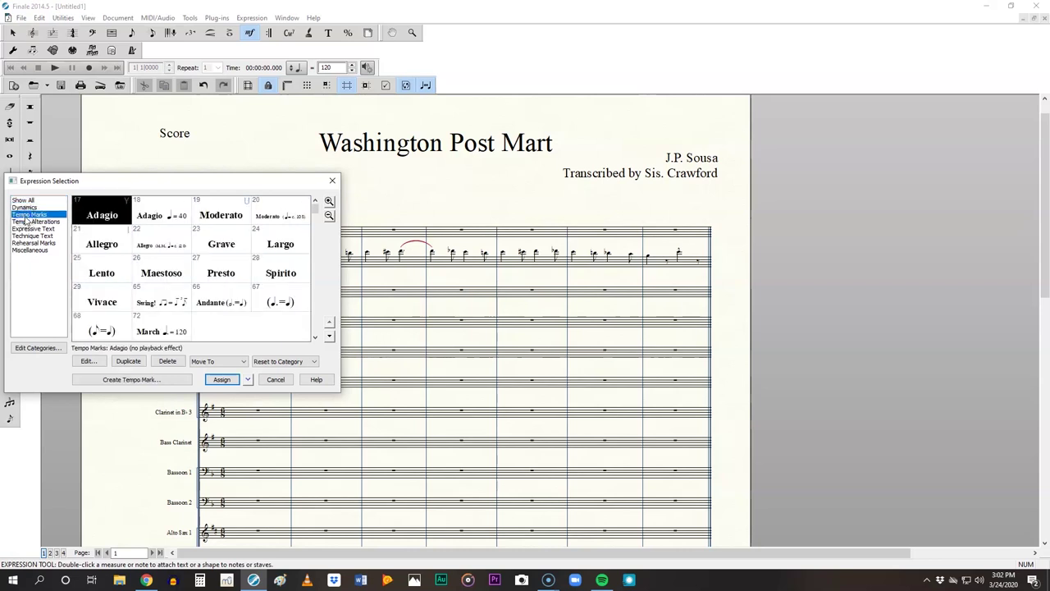
pyautogui.click(26, 222)
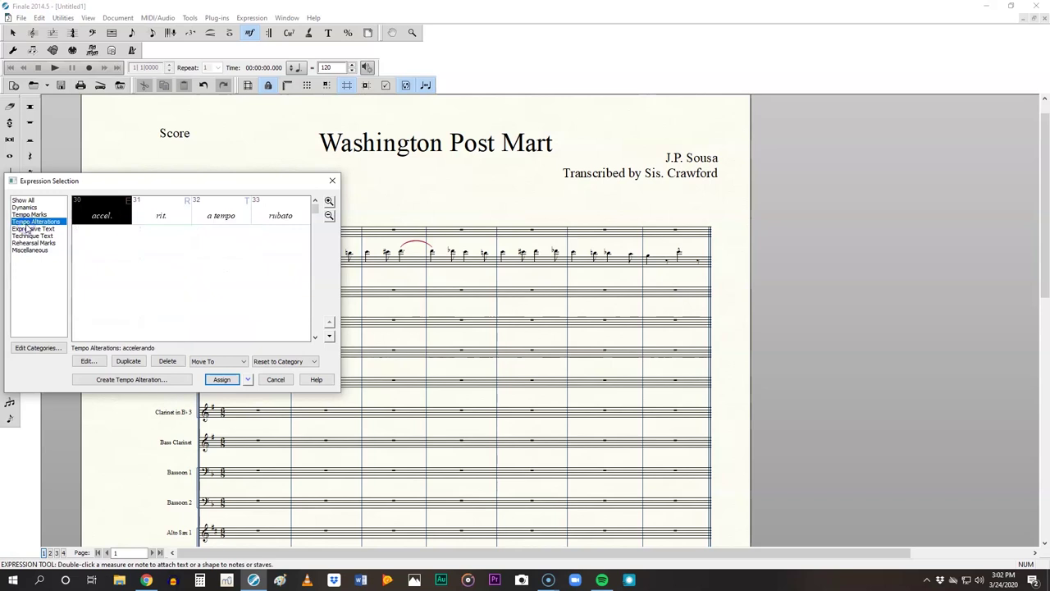
pyautogui.click(30, 228)
pyautogui.click(29, 236)
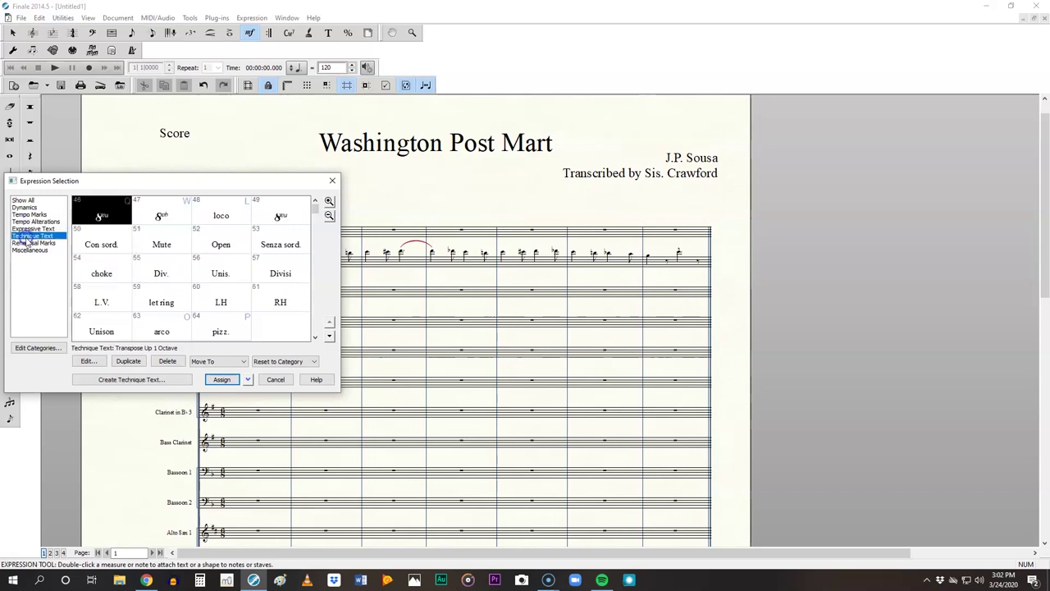
pyautogui.click(27, 243)
pyautogui.click(27, 249)
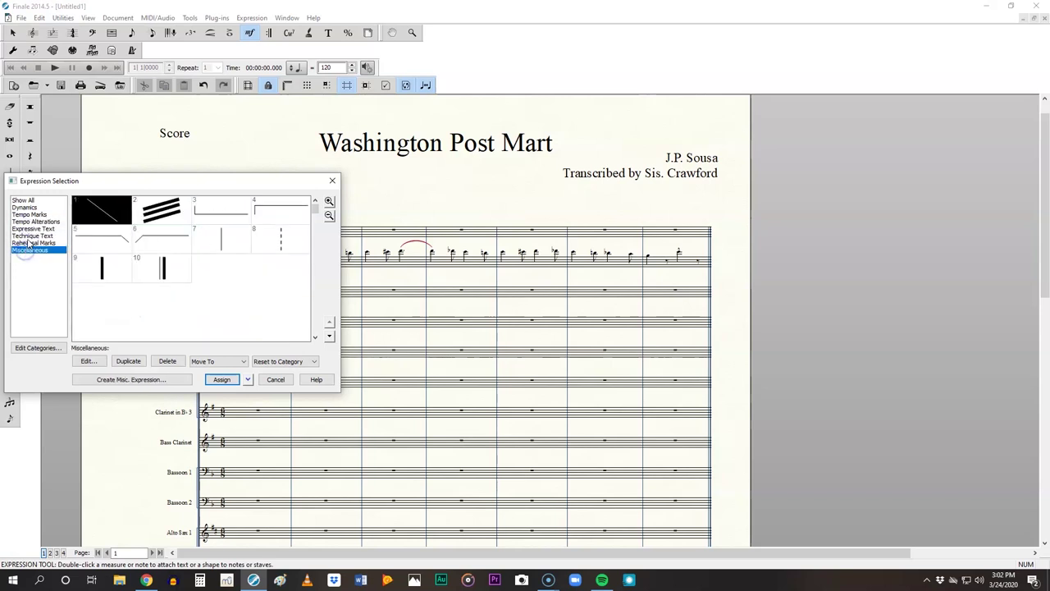
pyautogui.click(25, 208)
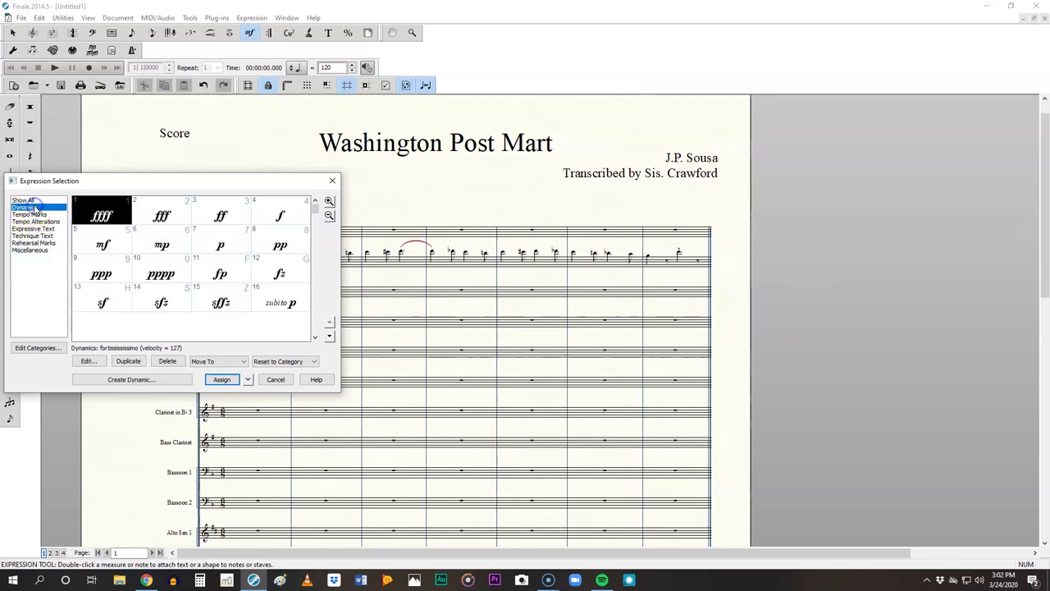
pyautogui.doubleClick(221, 215)
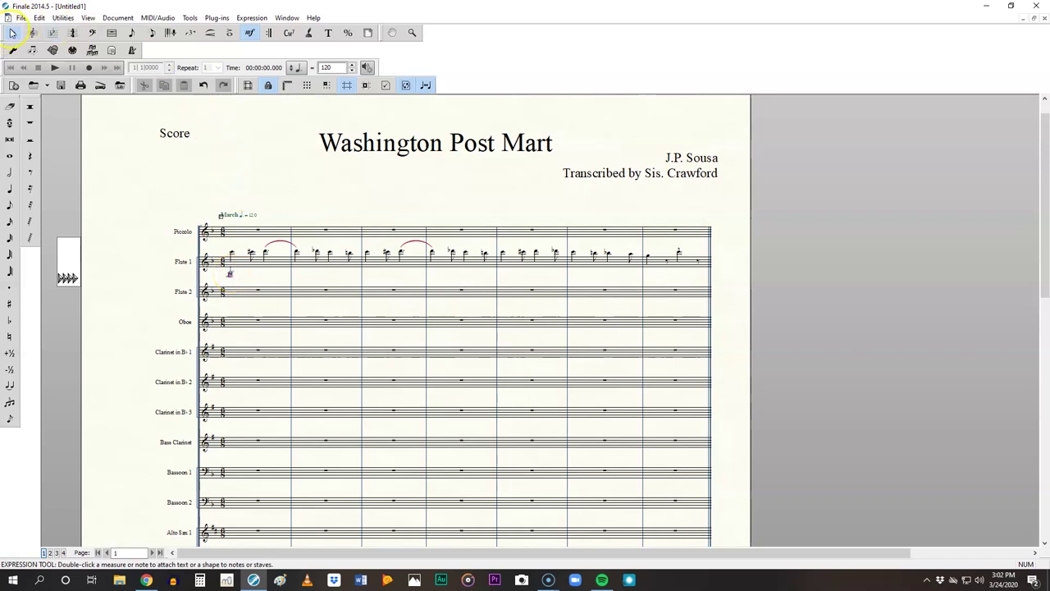
# Step: Paste the whole Flute 1 staff into the Piccolo staff starting at measure 1
pyautogui.click(12, 32)
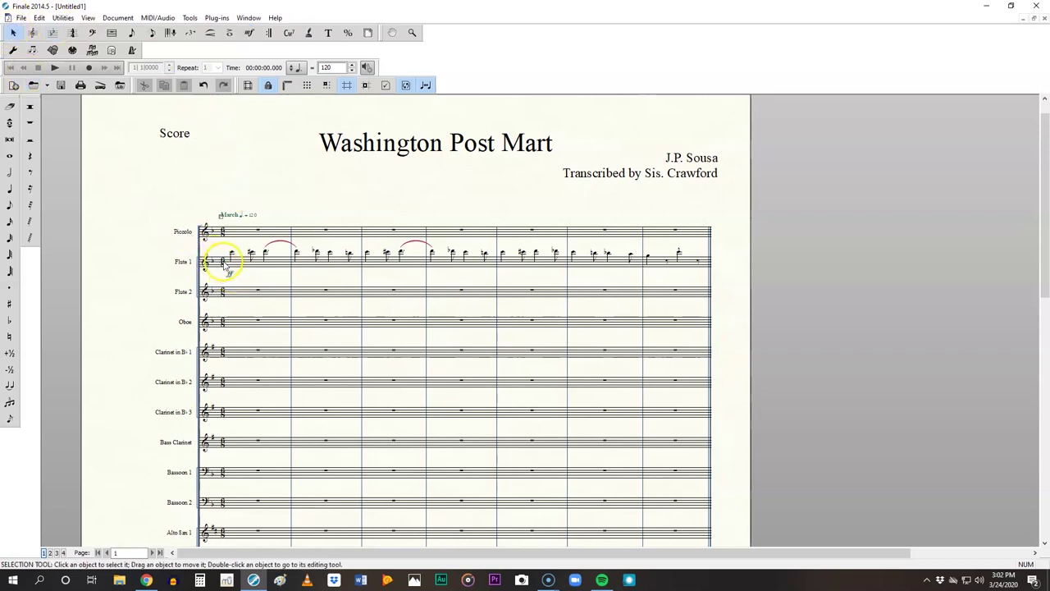
pyautogui.click(222, 261)
pyautogui.click(218, 263)
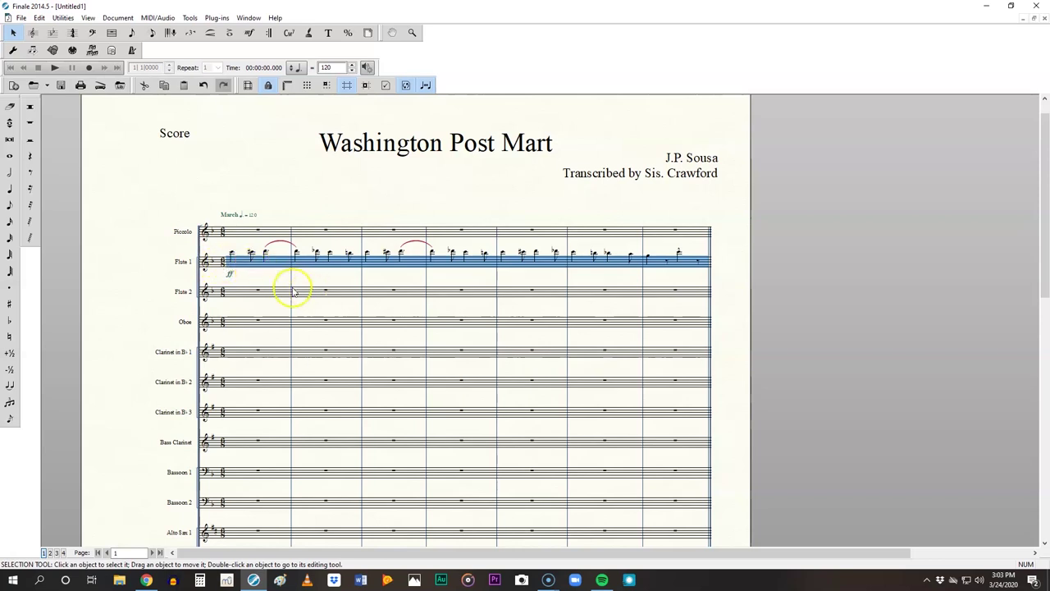
pyautogui.click(233, 236)
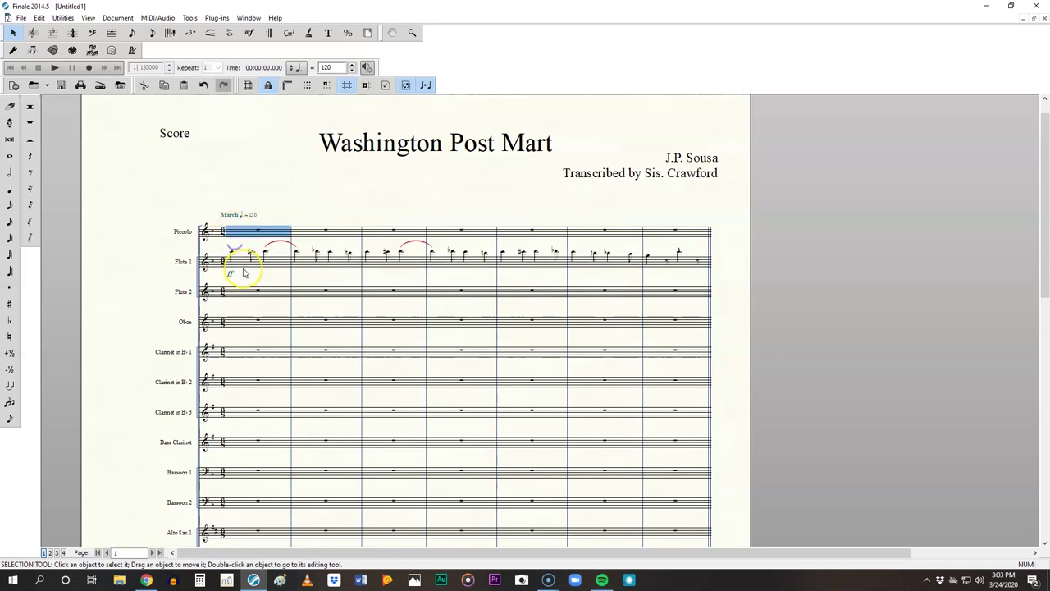
pyautogui.hotkey('ctrl', 'v')
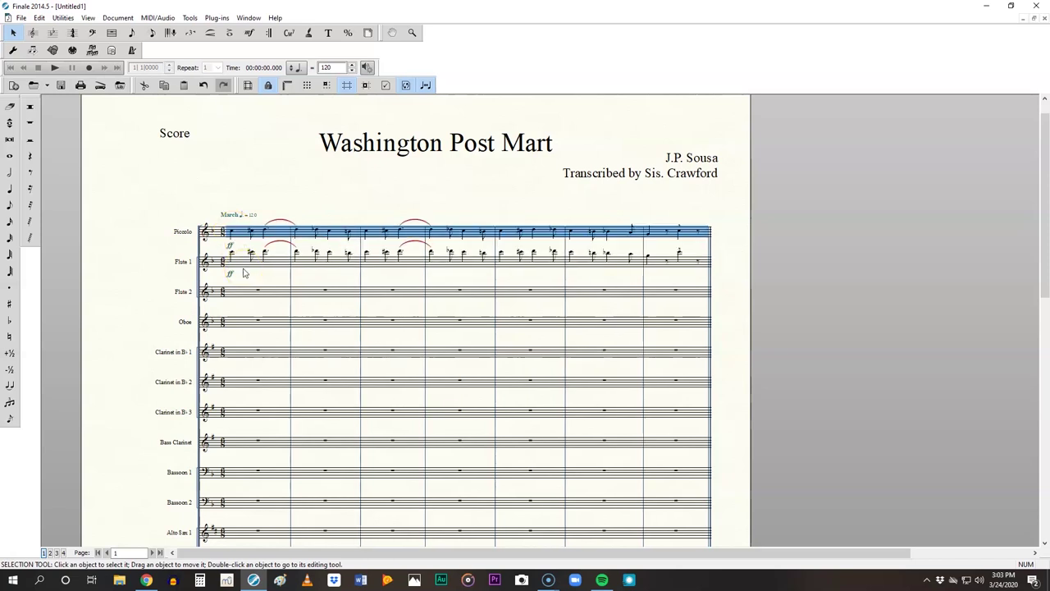
# Step: Transpose the pasted Piccolo notes lower
pyautogui.click(246, 277)
pyautogui.hotkey('ctrl', 'Down')
pyautogui.hotkey('ctrl', 'Up')
pyautogui.hotkey('ctrl', 'Up')
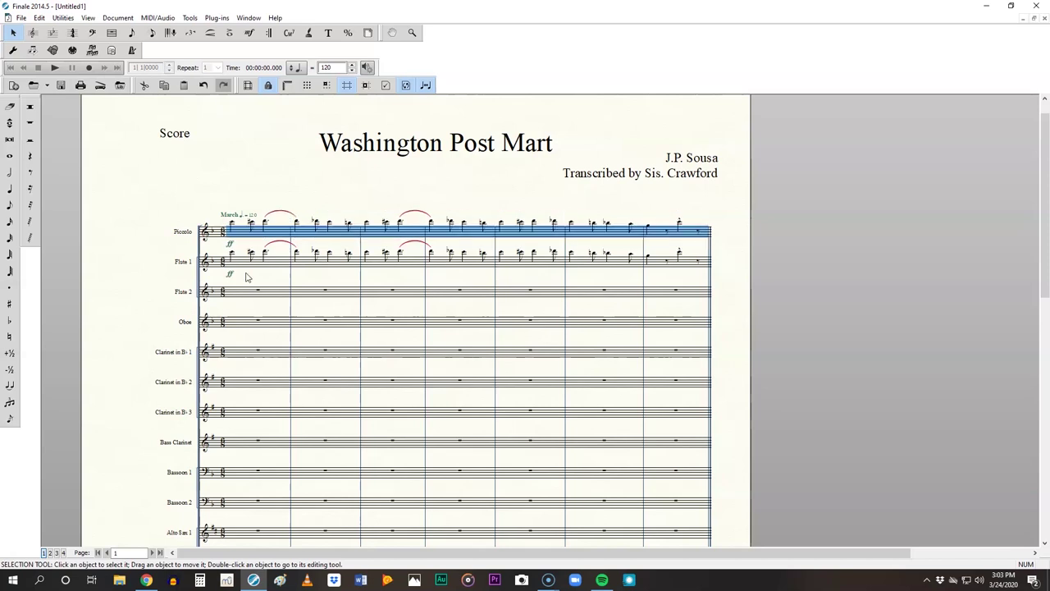
pyautogui.hotkey('ctrl', 'Down')
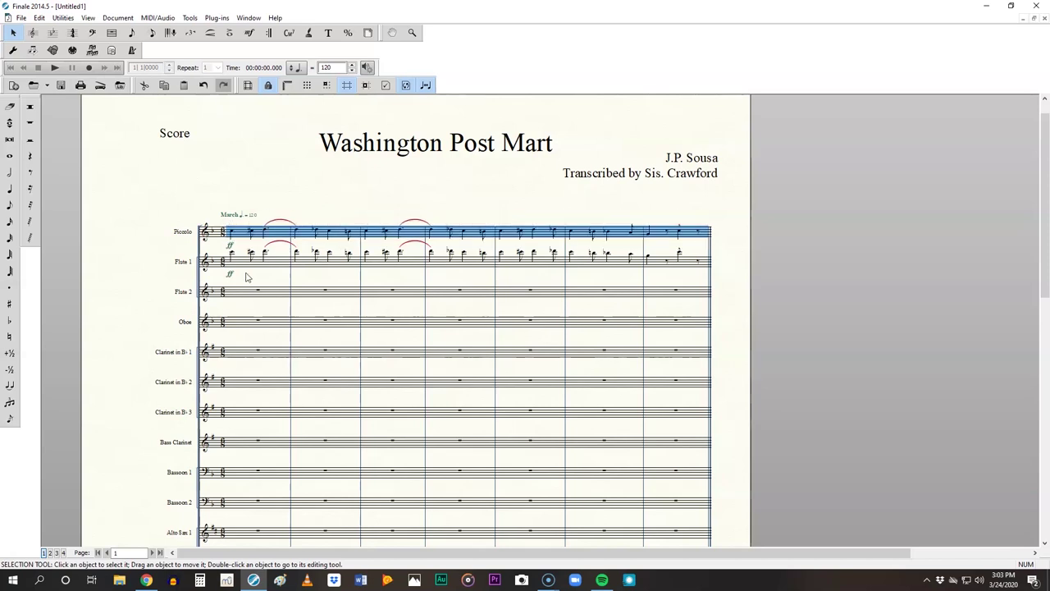
# Step: Paste the music into Flute 2 (shifted lower), Oboe and Clarinet in B♭ 1
pyautogui.click(237, 288)
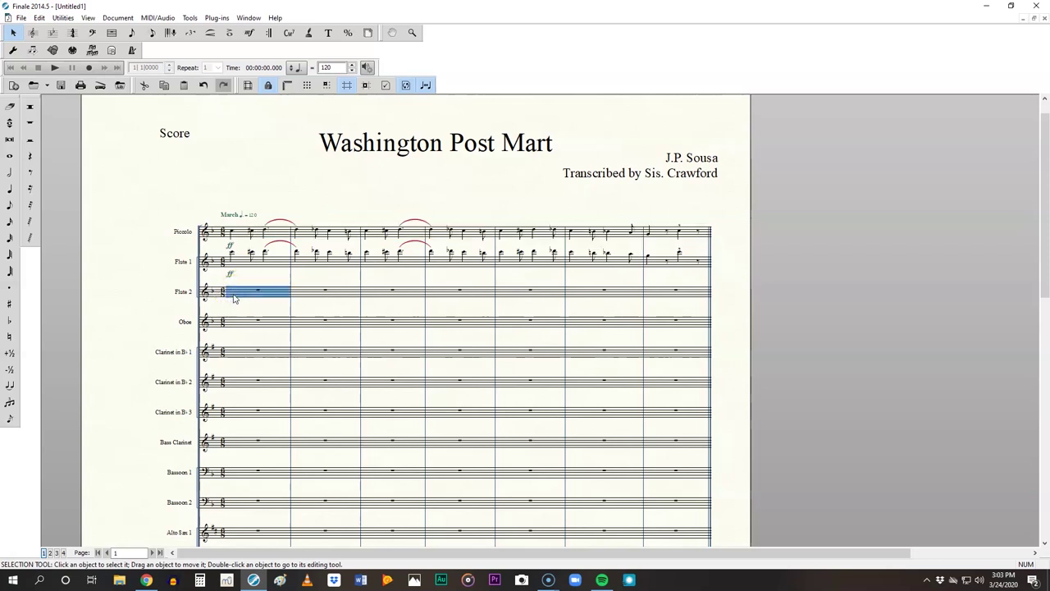
pyautogui.hotkey('ctrl', 'v')
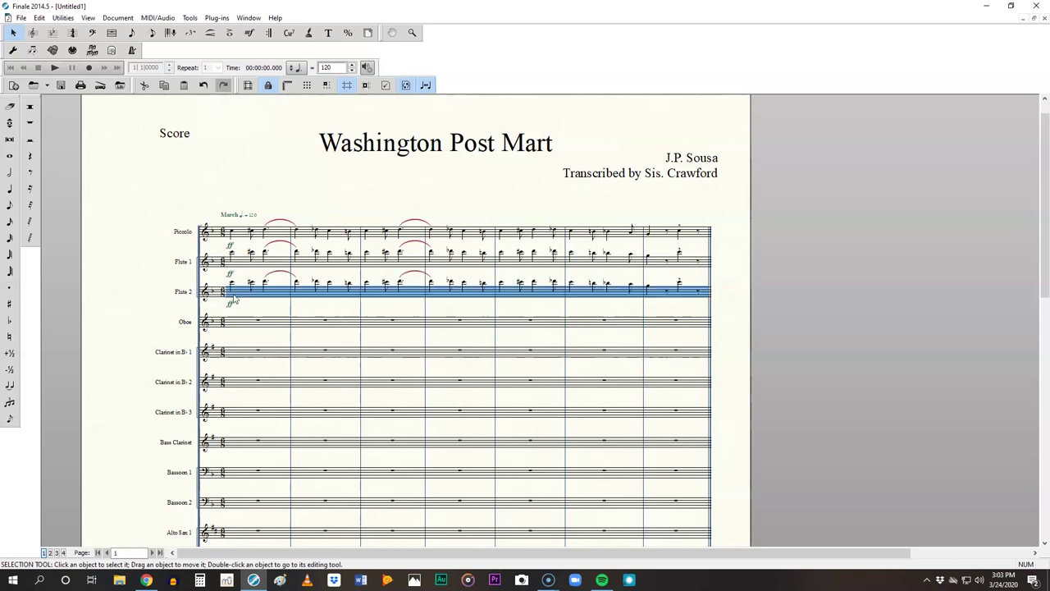
pyautogui.hotkey('ctrl', 'Down')
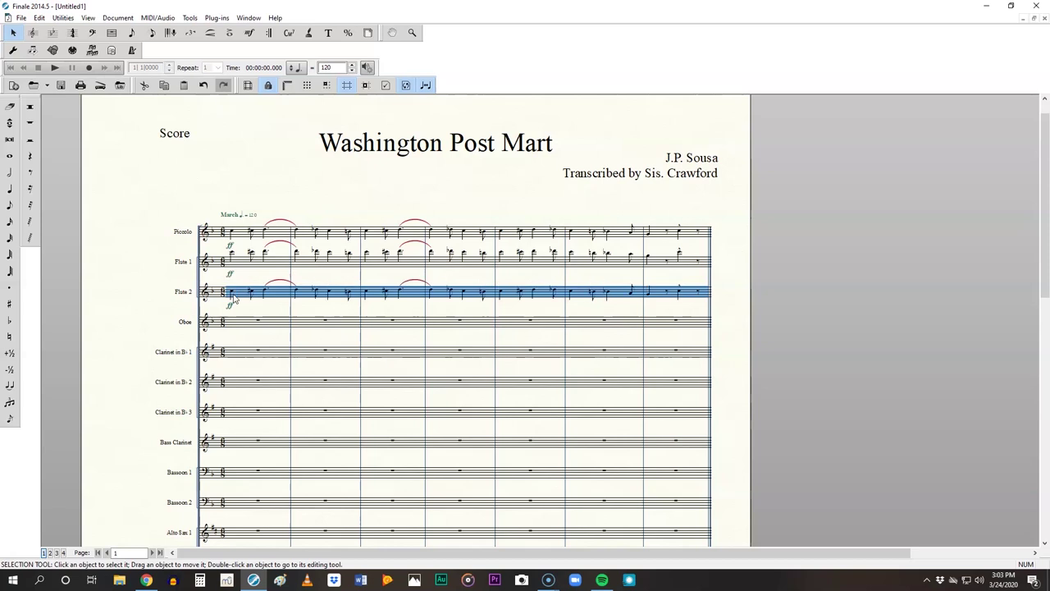
pyautogui.click(241, 325)
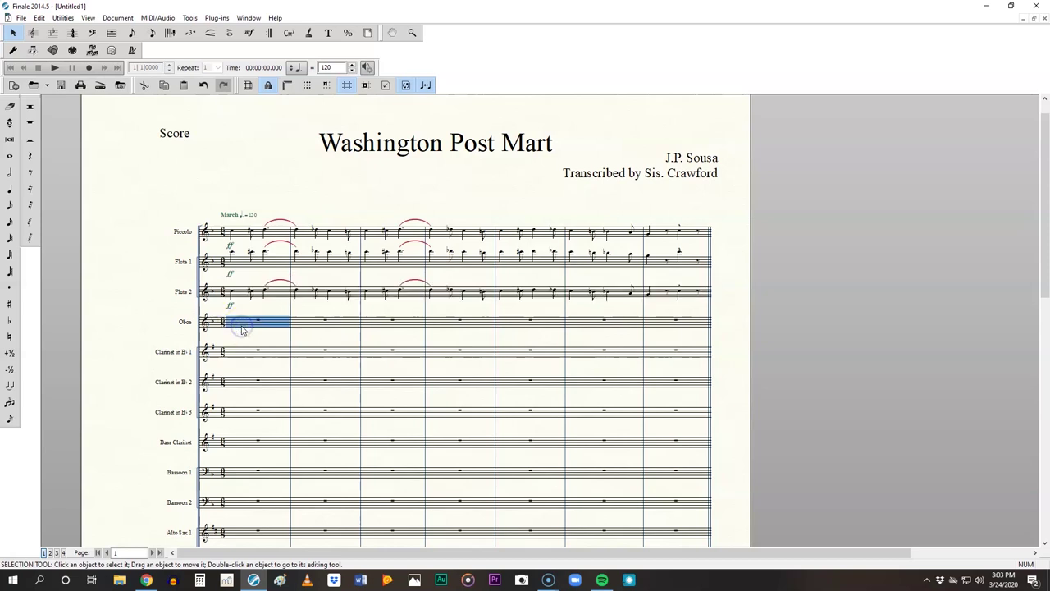
pyautogui.hotkey('ctrl', 'v')
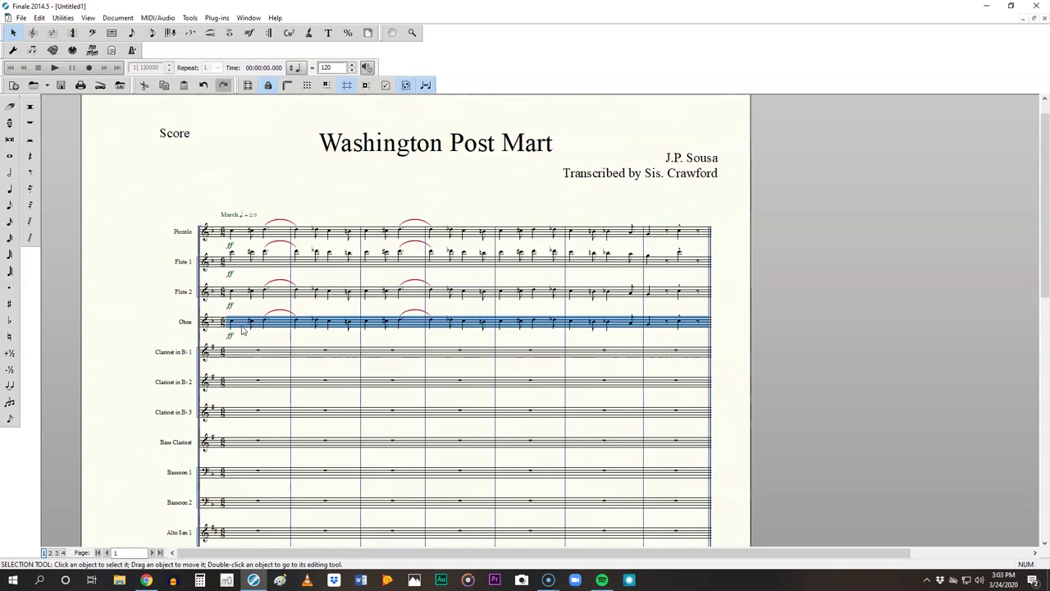
pyautogui.click(245, 356)
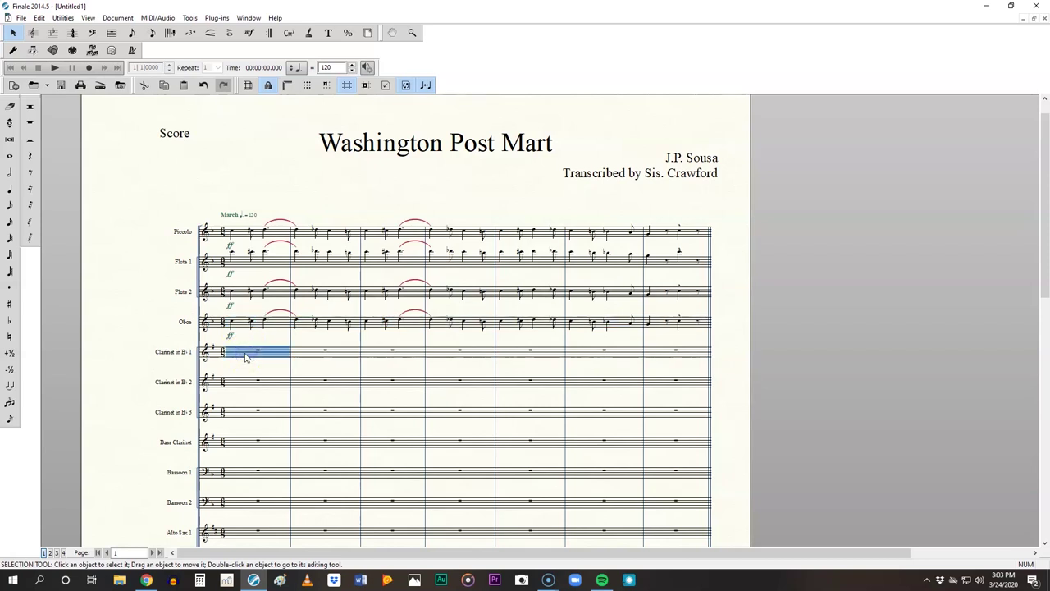
pyautogui.hotkey('ctrl', 'v')
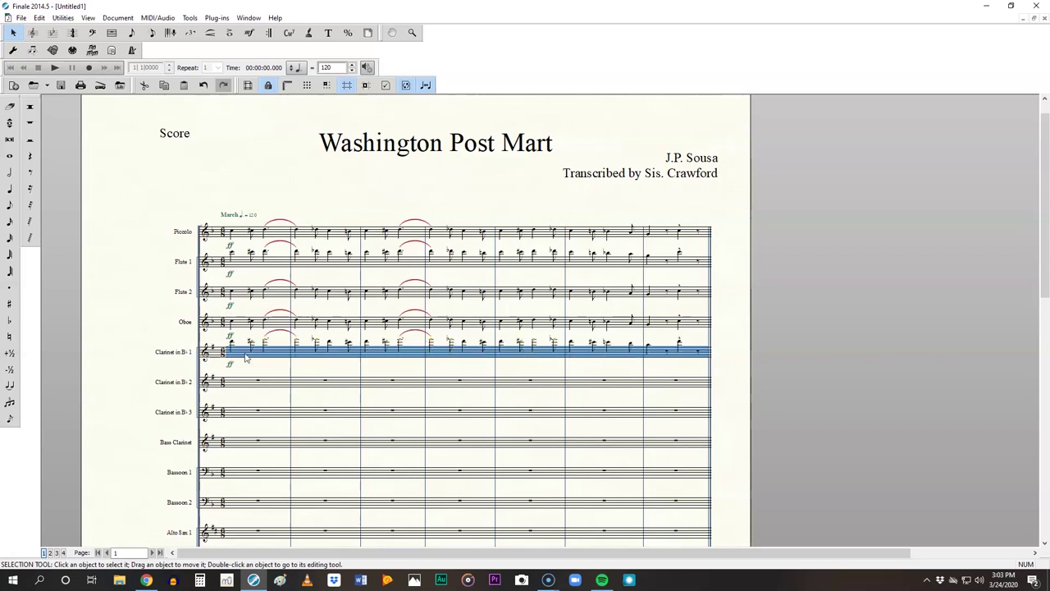
# Step: Paste the music into Clarinet in B♭ 2 and 3, Bass Clarinet and Bassoon 1
pyautogui.click(243, 384)
pyautogui.hotkey('ctrl', 'v')
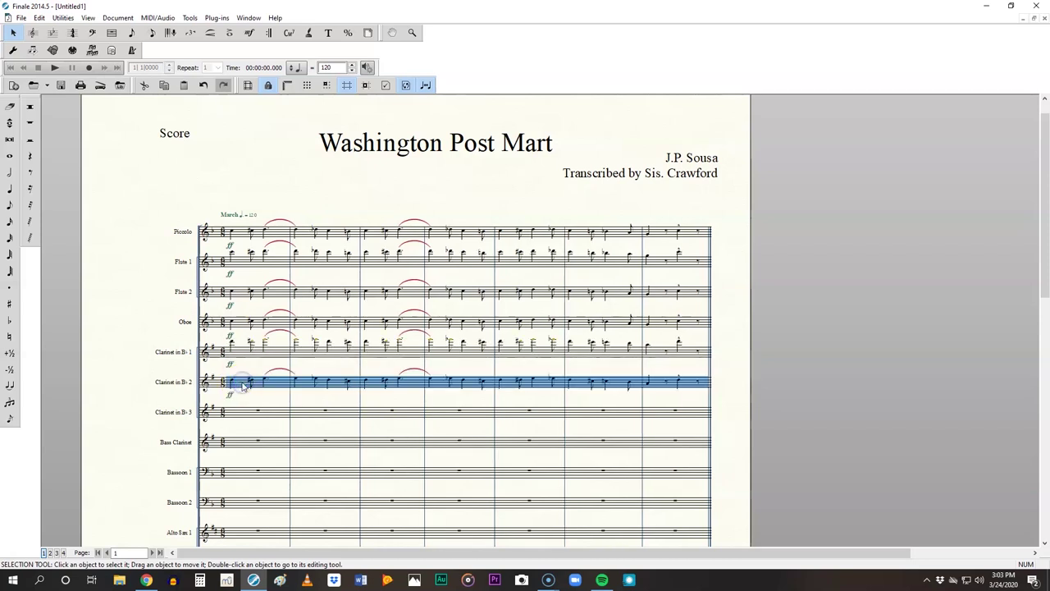
pyautogui.click(240, 412)
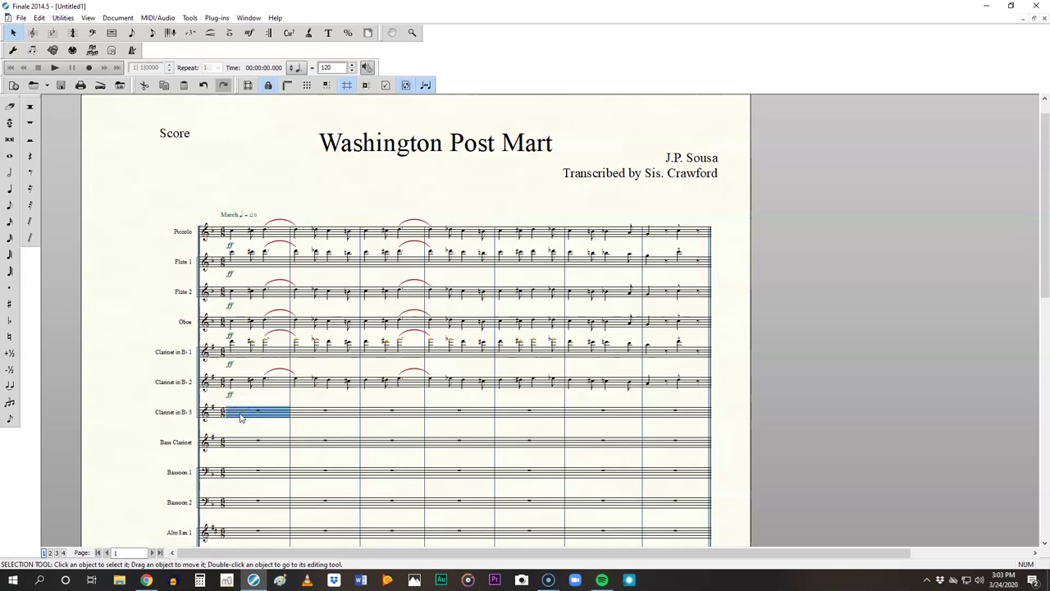
pyautogui.hotkey('ctrl', 'v')
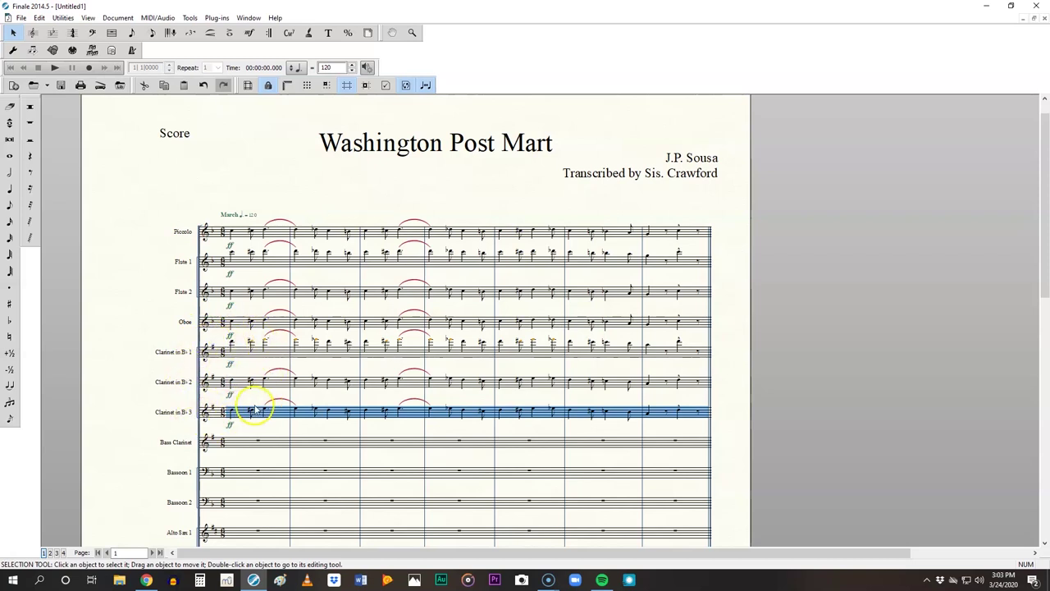
pyautogui.click(238, 443)
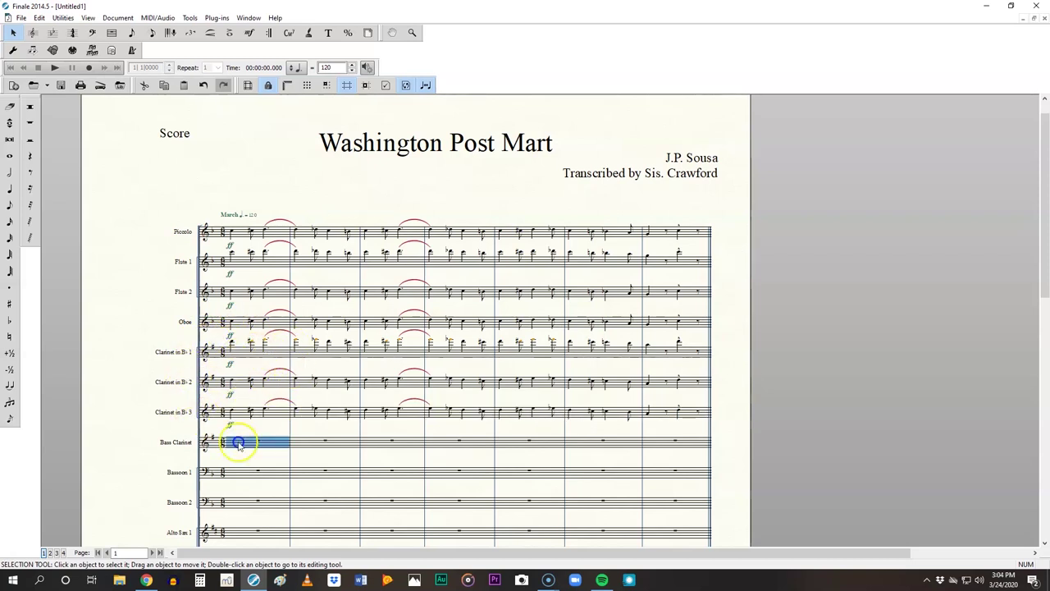
pyautogui.hotkey('ctrl', 'v')
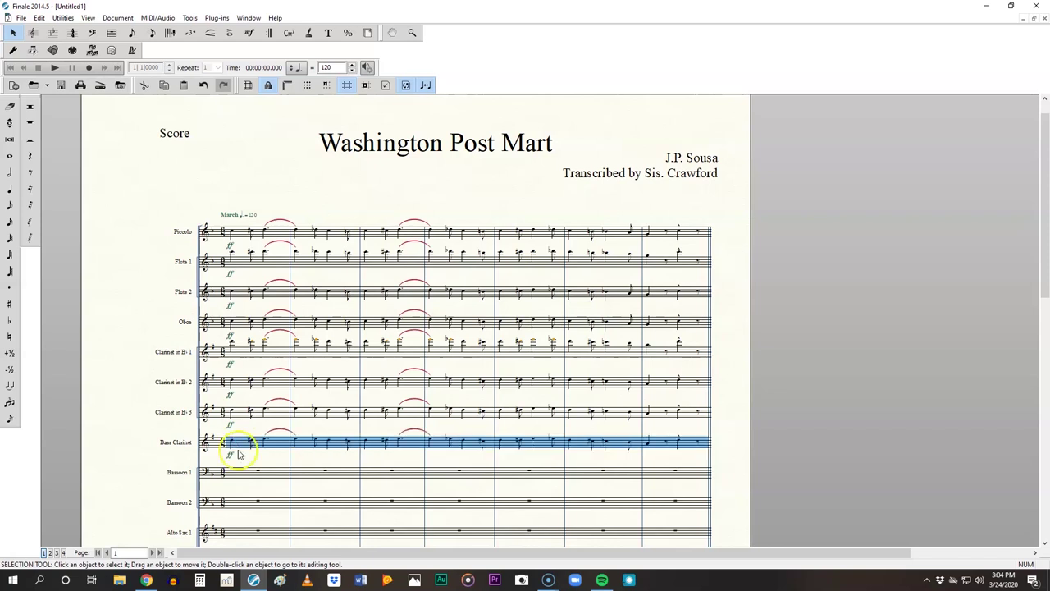
pyautogui.click(237, 471)
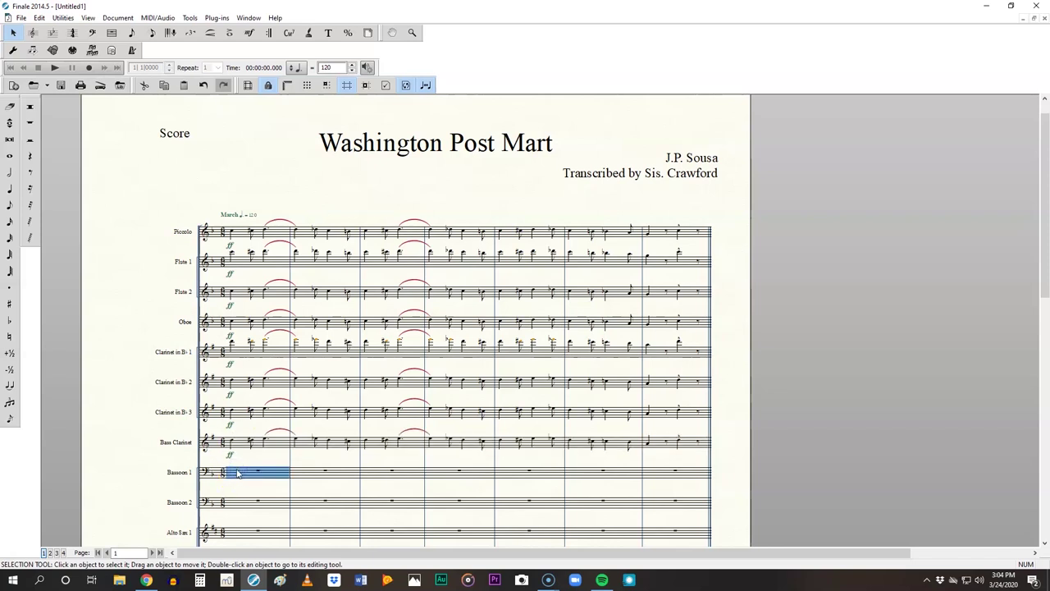
pyautogui.hotkey('ctrl', 'v')
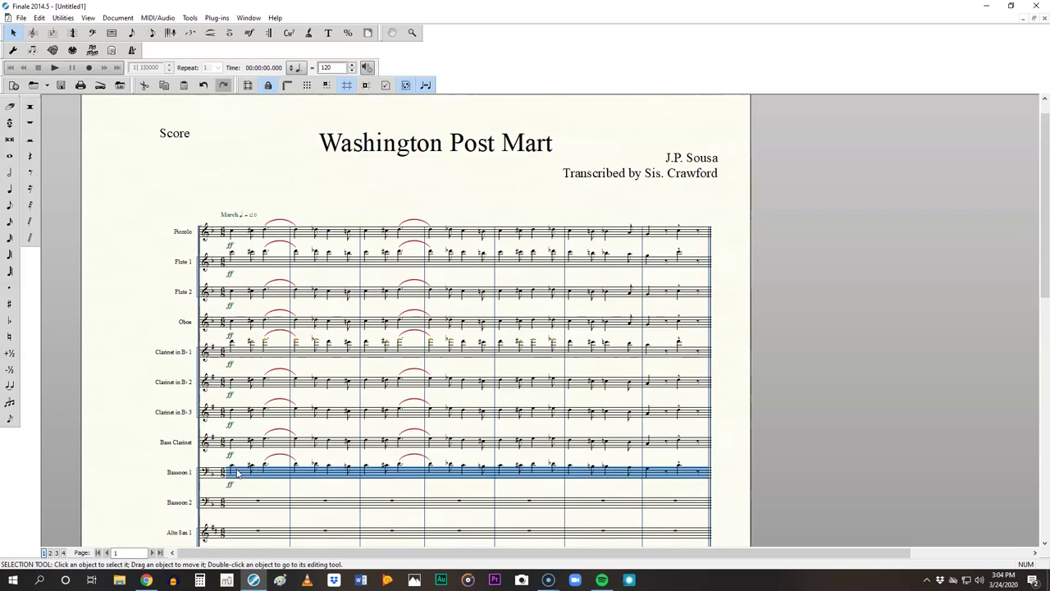
# Step: Paste the music into Bassoon 2, Alto Sax 1 and 2, Tenor Sax and Baritone Sax
pyautogui.scroll(-1, 238, 474)
pyautogui.click(233, 476)
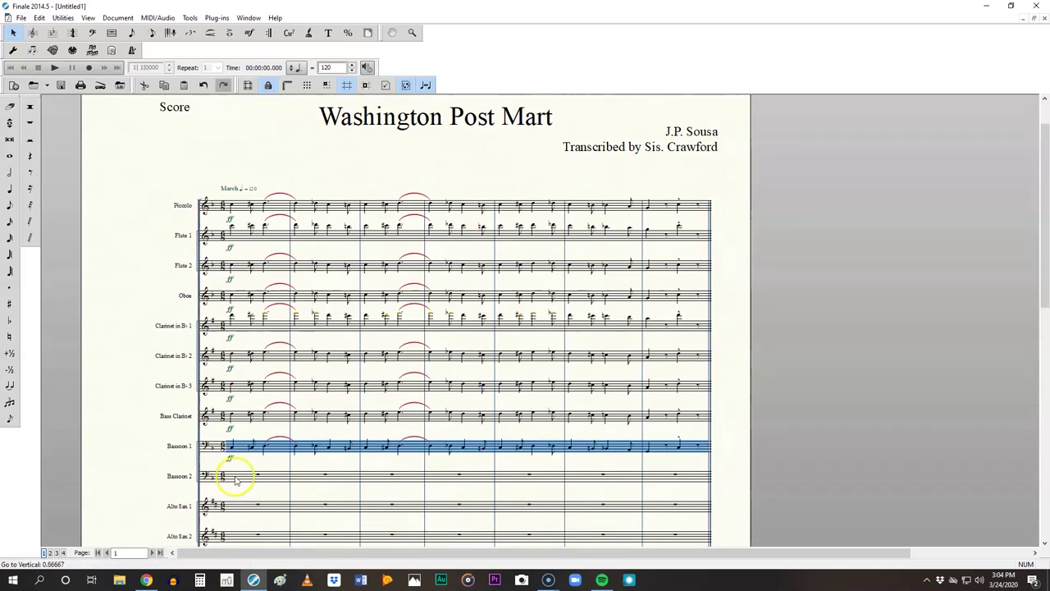
pyautogui.hotkey('ctrl', 'v')
pyautogui.scroll(-1, 233, 475)
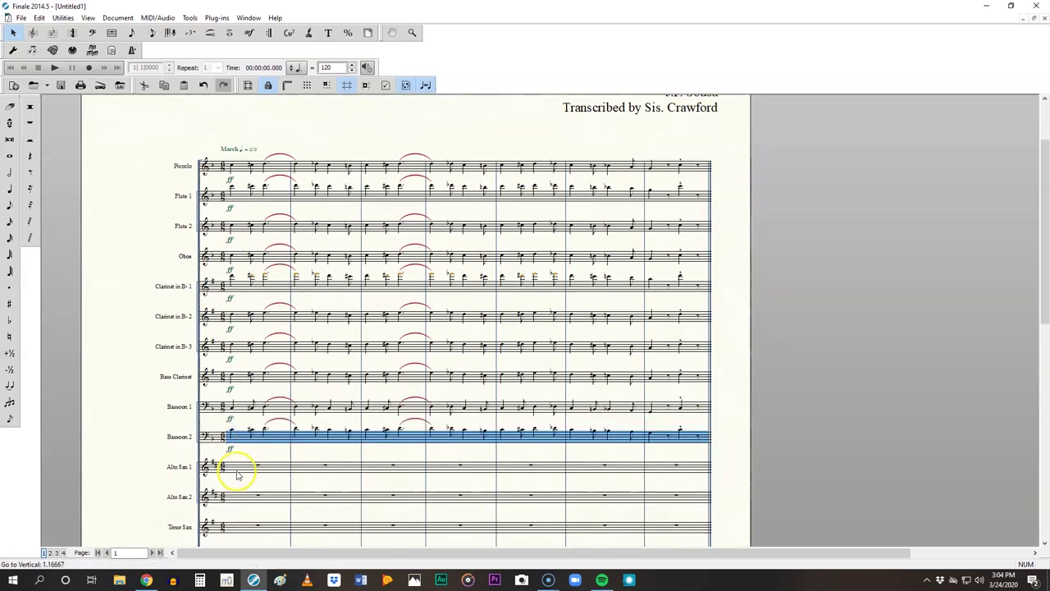
pyautogui.click(237, 468)
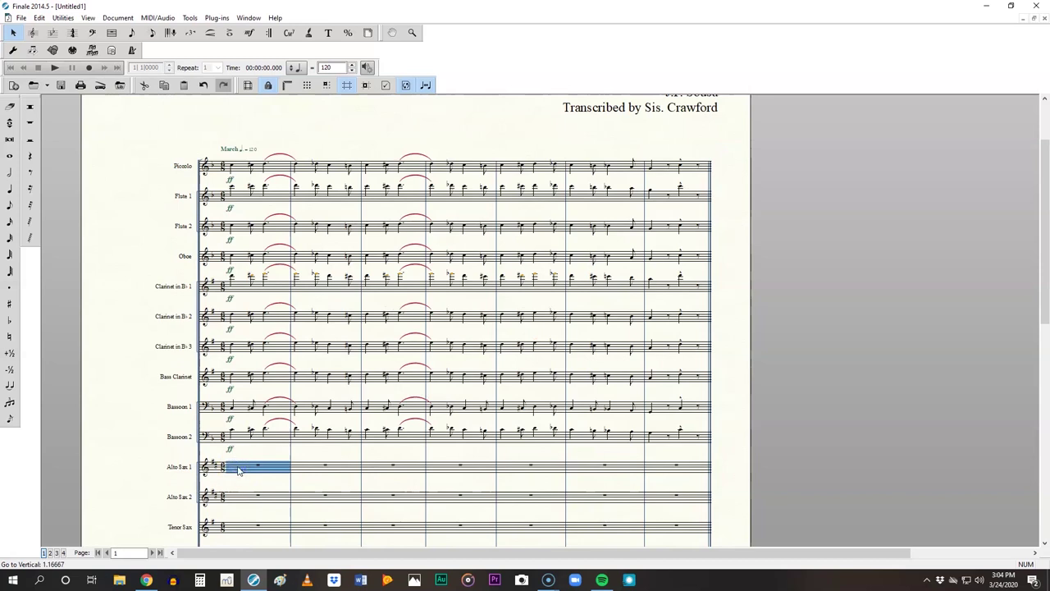
pyautogui.hotkey('ctrl', 'v')
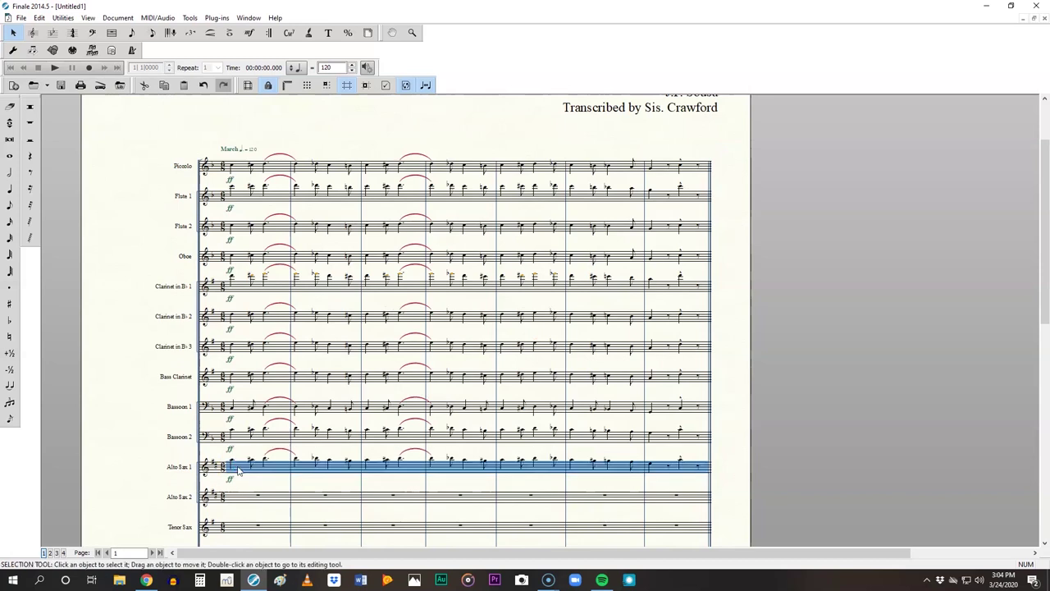
pyautogui.click(243, 496)
pyautogui.hotkey('ctrl', 'v')
pyautogui.click(243, 530)
pyautogui.hotkey('ctrl', 'v')
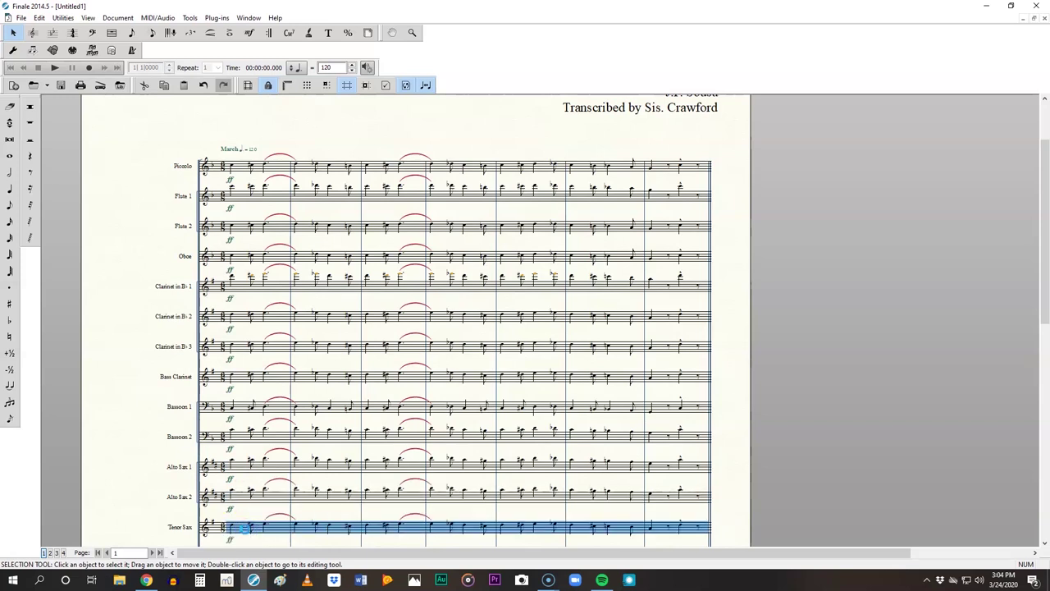
pyautogui.scroll(-1, 244, 529)
pyautogui.click(243, 504)
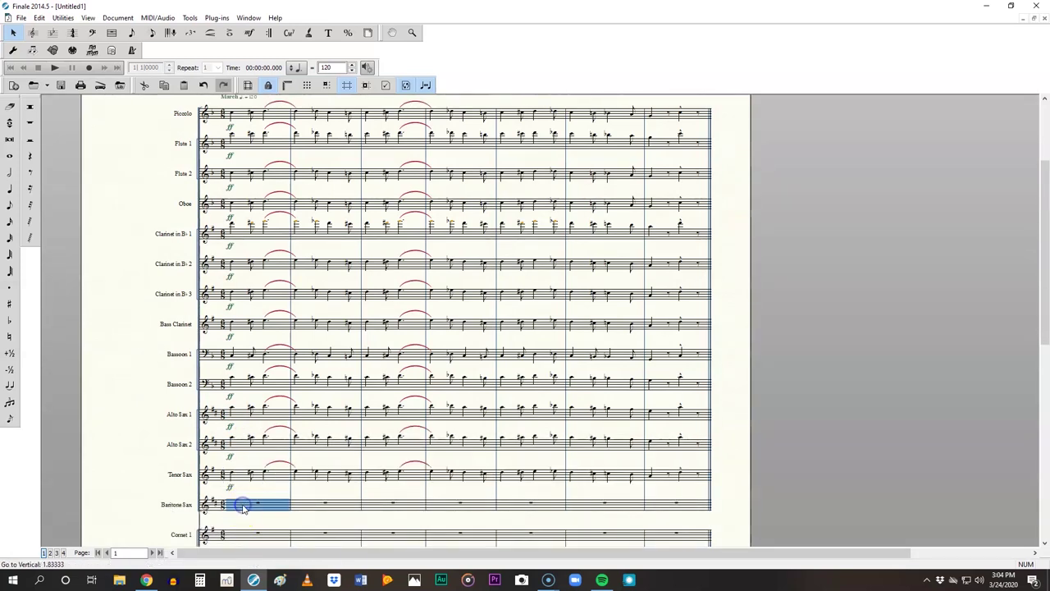
pyautogui.hotkey('ctrl', 'v')
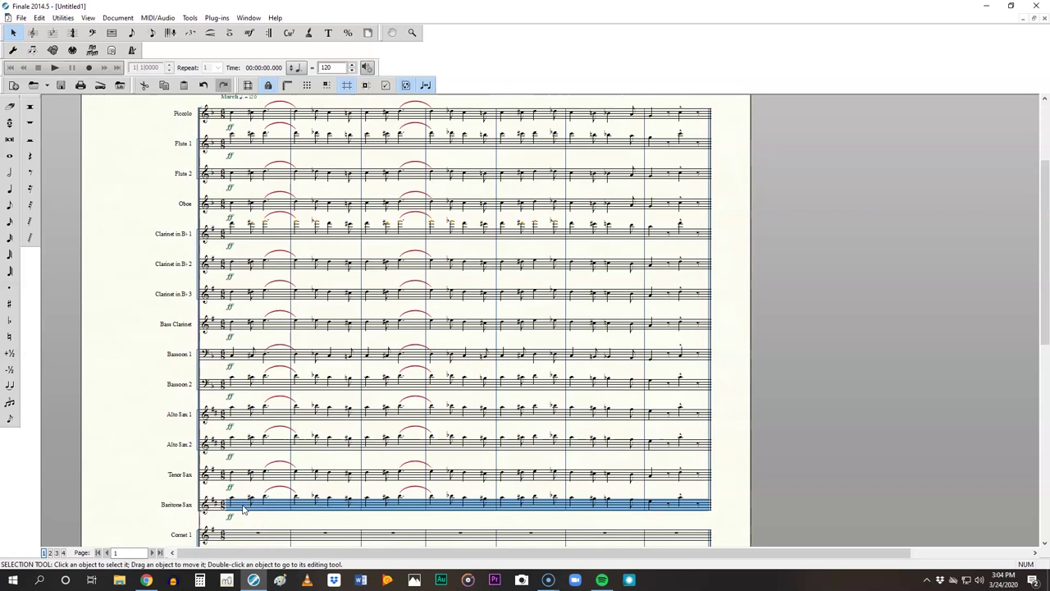
# Step: Paste the music into Cornets 1–3 and Trombones 1–2
pyautogui.scroll(-1, 242, 508)
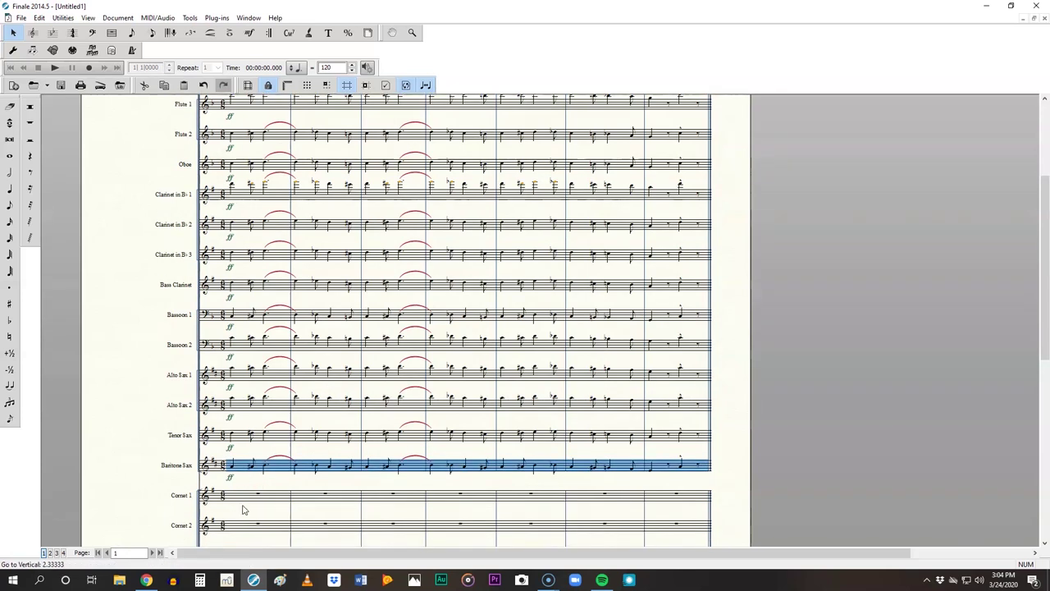
pyautogui.click(246, 496)
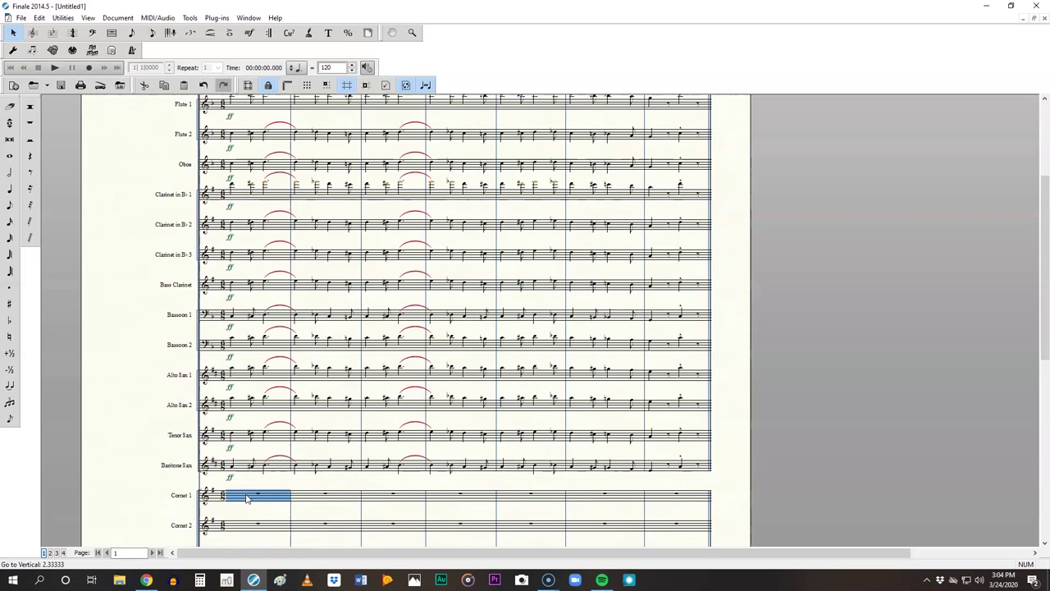
pyautogui.hotkey('ctrl', 'v')
pyautogui.click(239, 526)
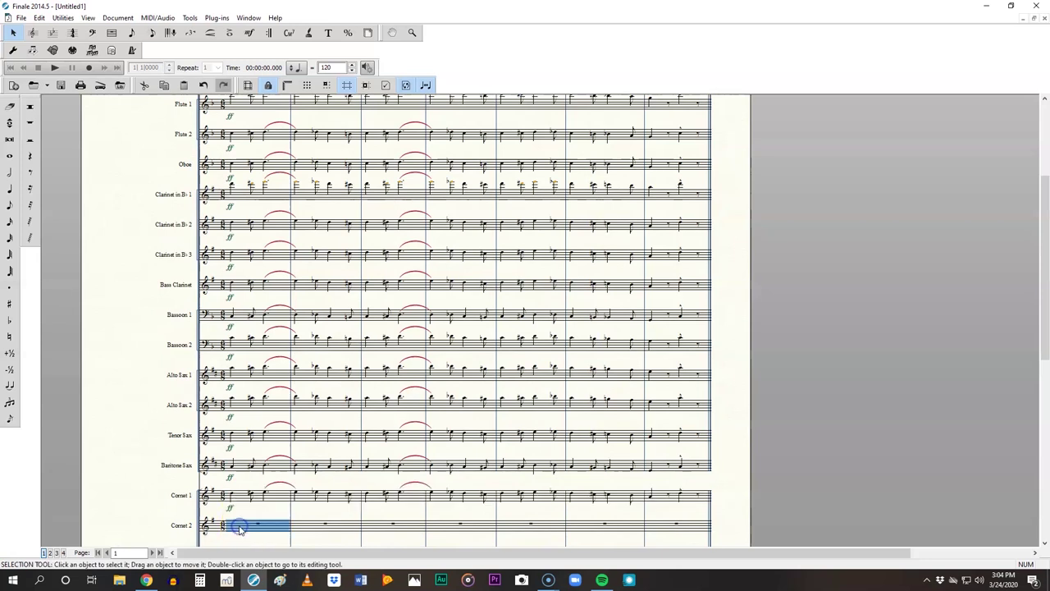
pyautogui.hotkey('ctrl', 'v')
pyautogui.scroll(-2, 246, 529)
pyautogui.click(251, 530)
pyautogui.hotkey('ctrl', 'v')
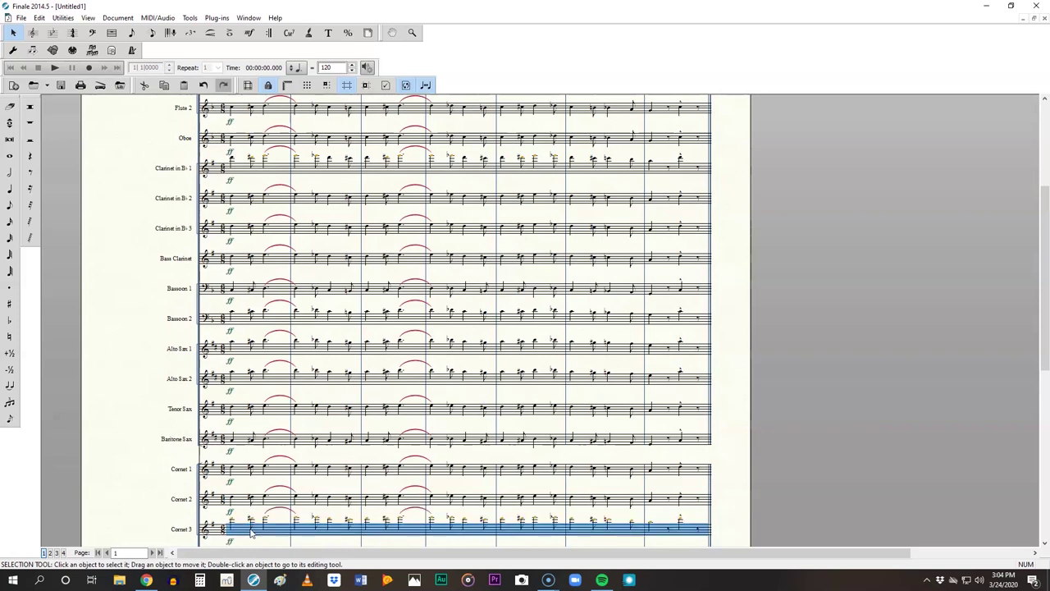
pyautogui.scroll(-5, 315, 418)
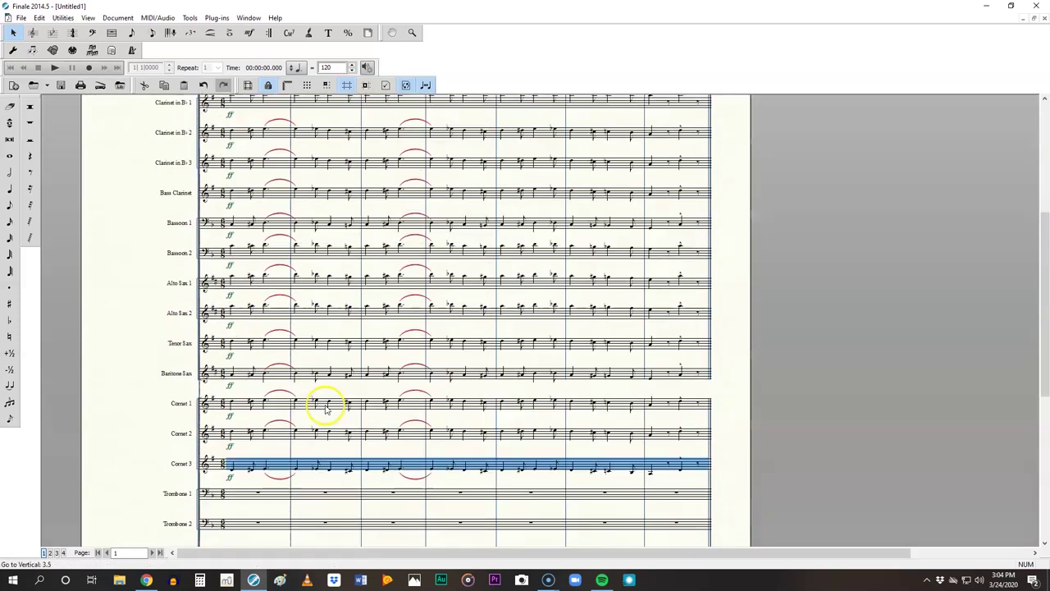
pyautogui.click(246, 443)
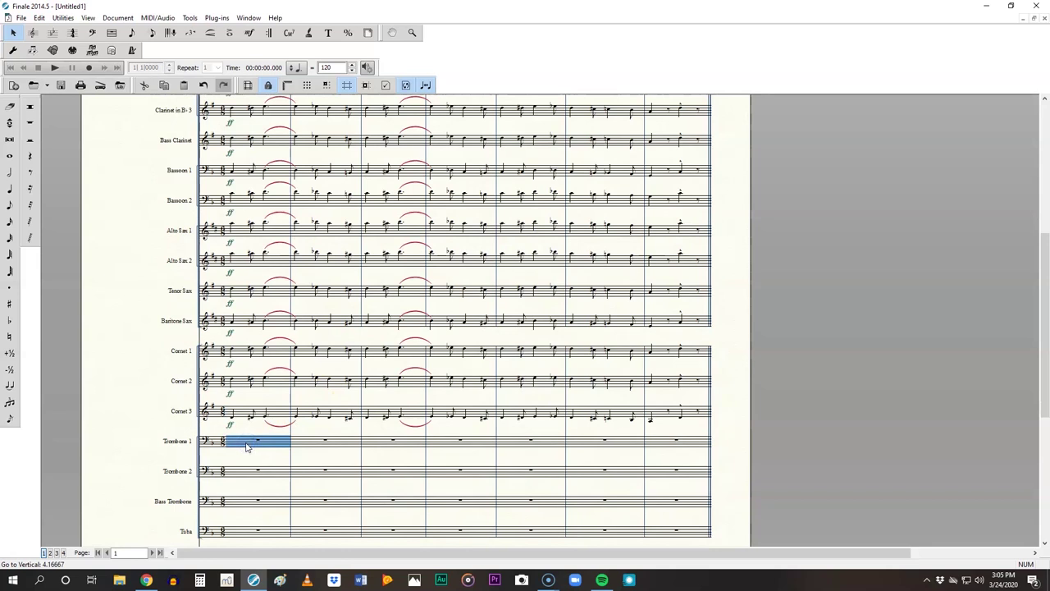
pyautogui.hotkey('ctrl', 'v')
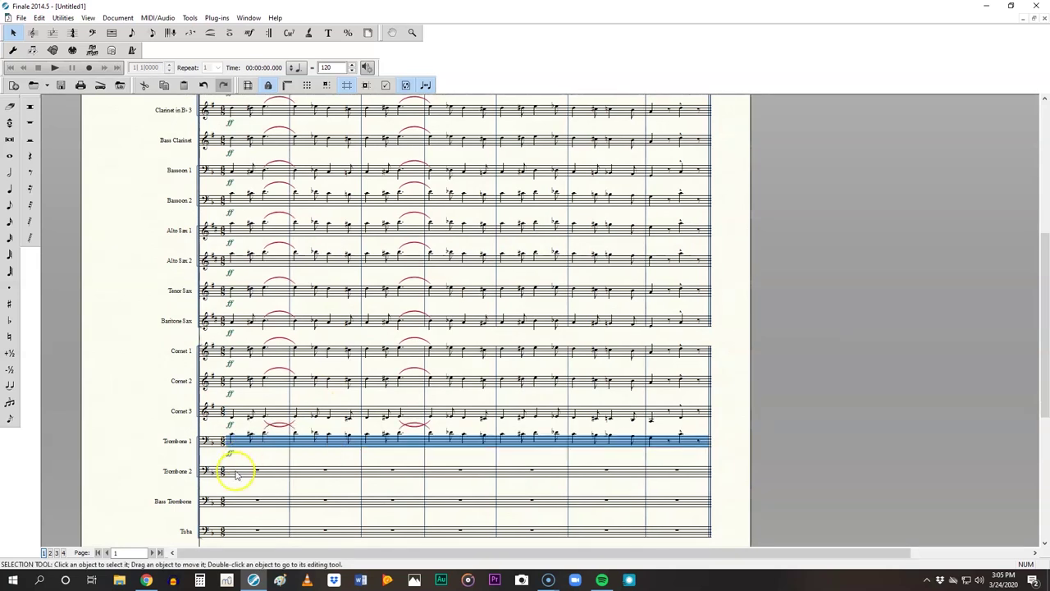
pyautogui.click(235, 474)
pyautogui.hotkey('ctrl', 'v')
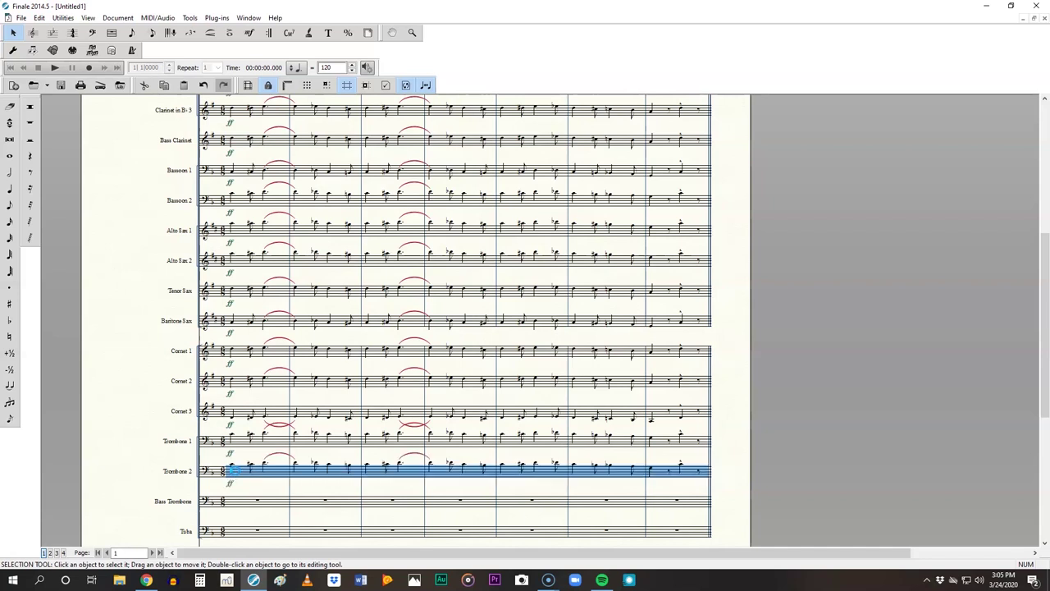
# Step: Fill the Bass Trombone and Tuba staves with the music
pyautogui.click(233, 502)
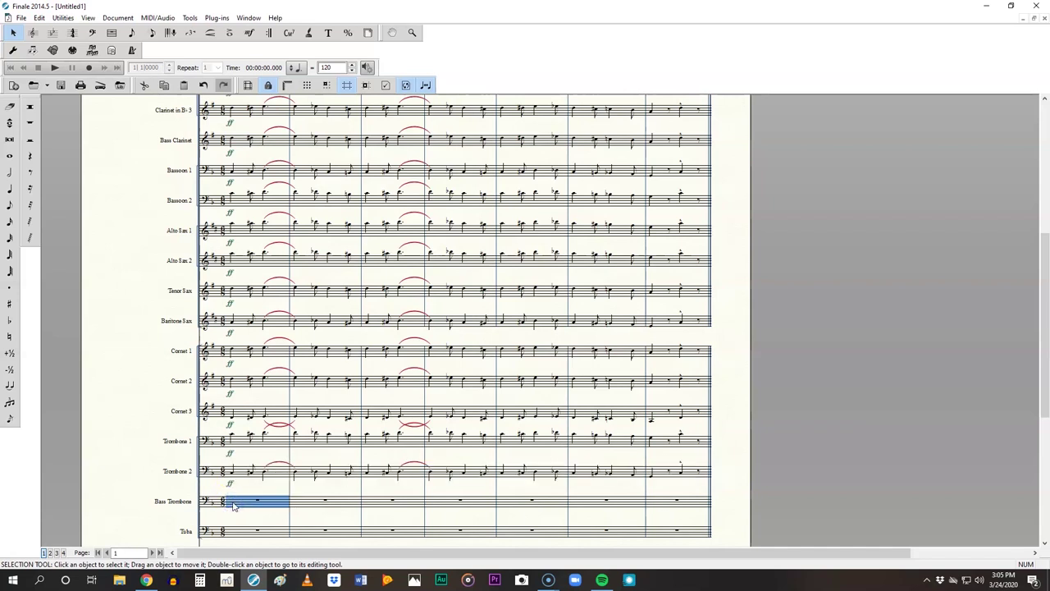
pyautogui.doubleClick(233, 504)
pyautogui.scroll(-1, 230, 499)
pyautogui.click(239, 497)
pyautogui.click(240, 496)
pyautogui.doubleClick(239, 498)
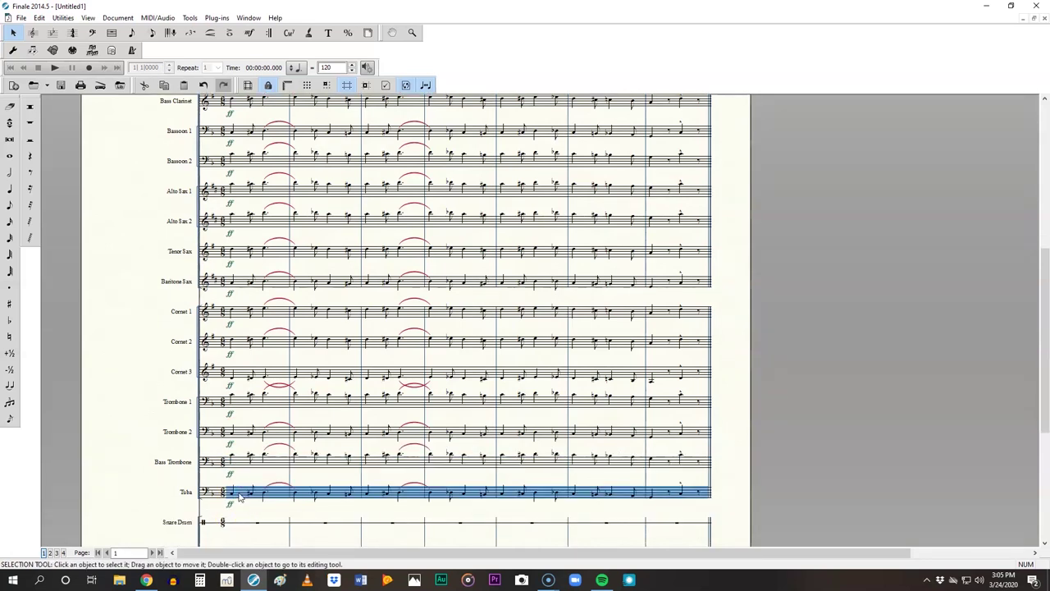
pyautogui.scroll(-3, 286, 468)
pyautogui.scroll(4, 410, 434)
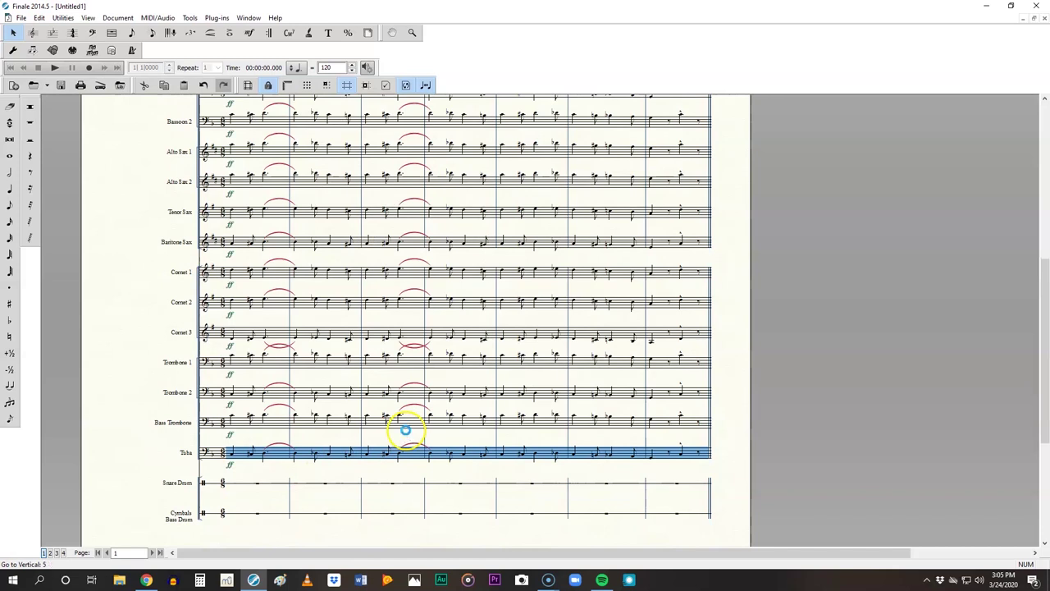
pyautogui.scroll(10, 406, 430)
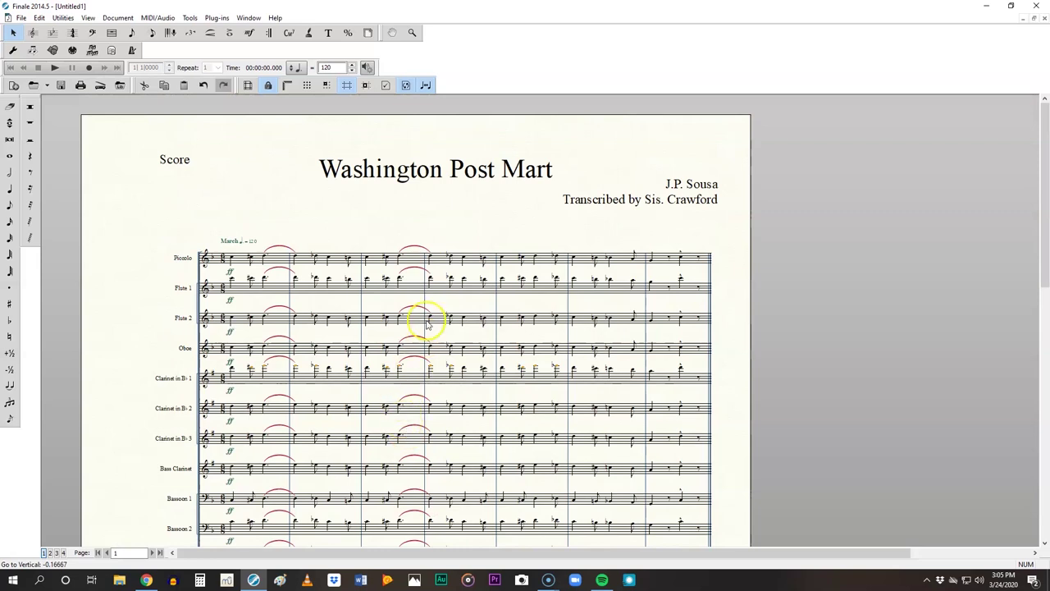
pyautogui.scroll(-5, 425, 323)
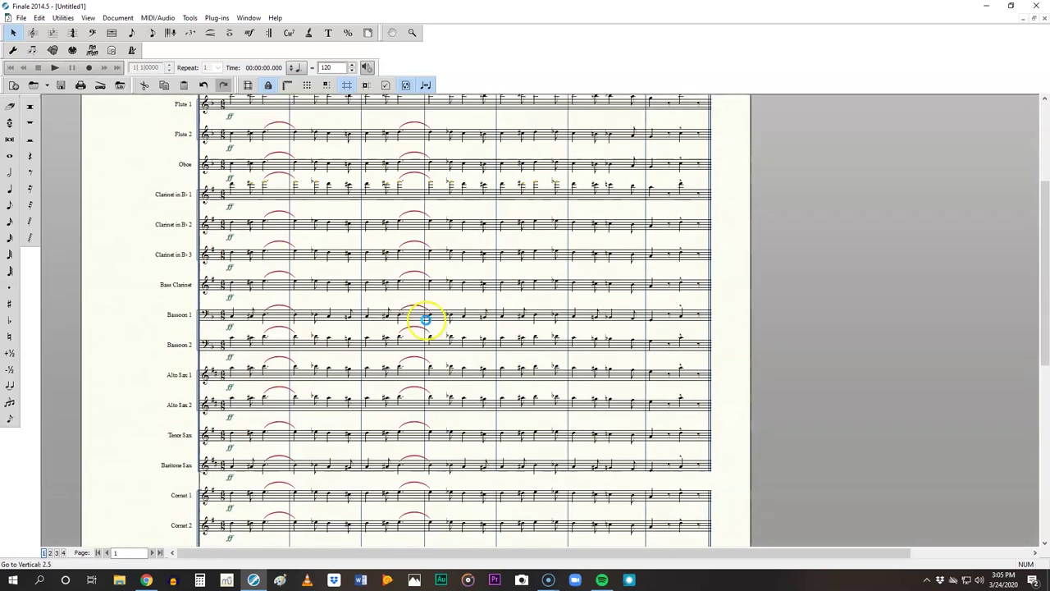
pyautogui.scroll(-6, 426, 320)
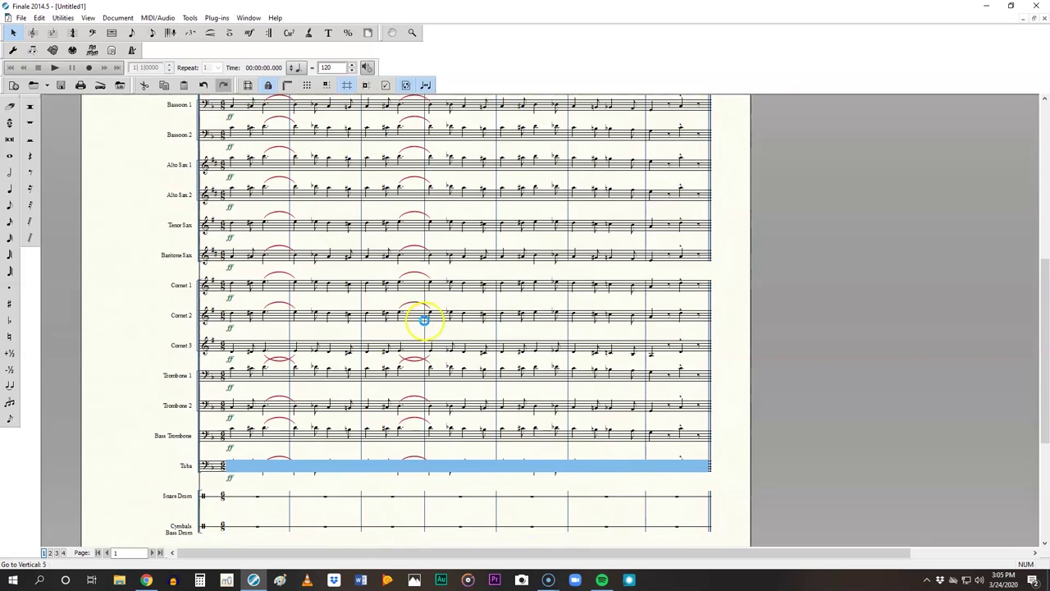
pyautogui.scroll(-2, 422, 320)
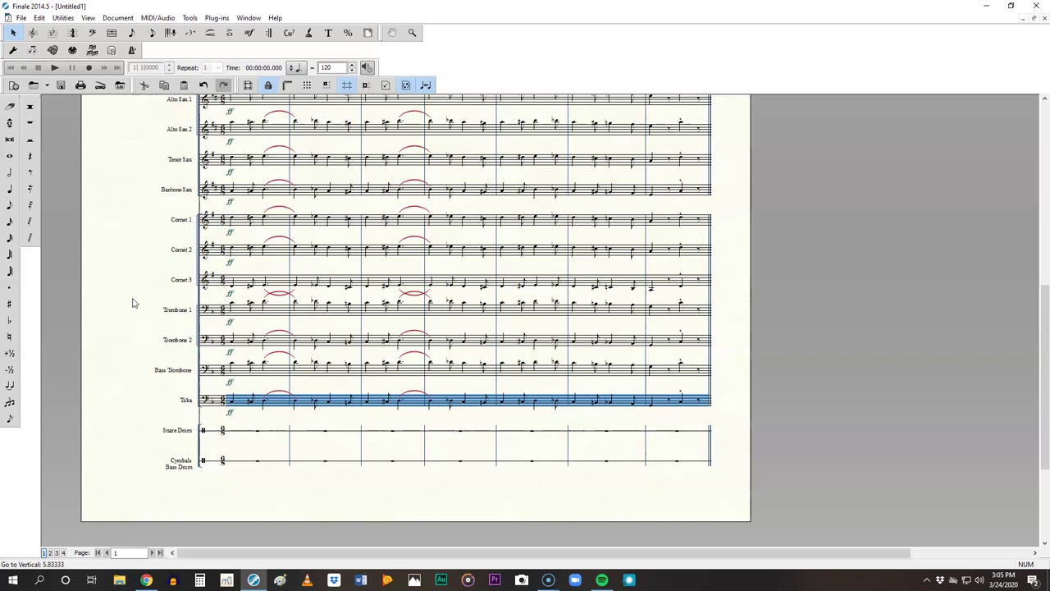
# Step: Enter a quarter note, then an eighth note, on the Snare Drum's first beat
pyautogui.click(11, 190)
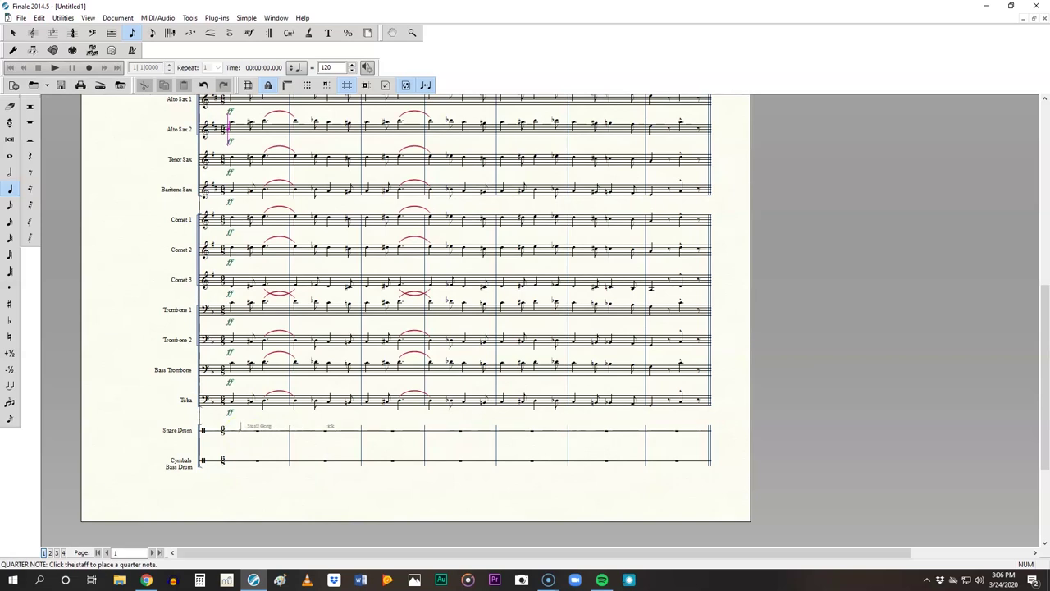
pyautogui.click(233, 434)
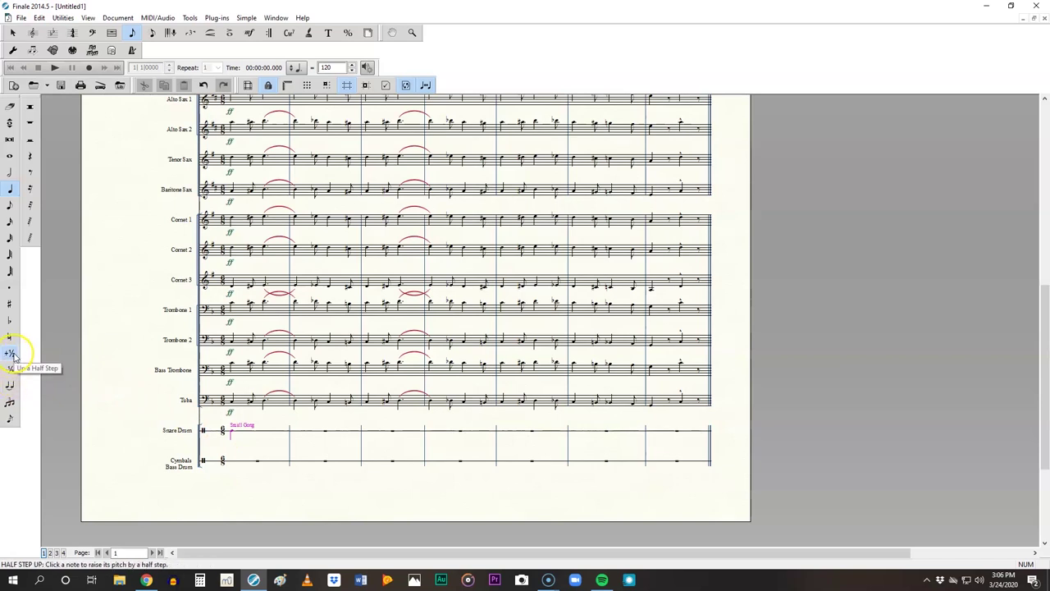
pyautogui.click(10, 417)
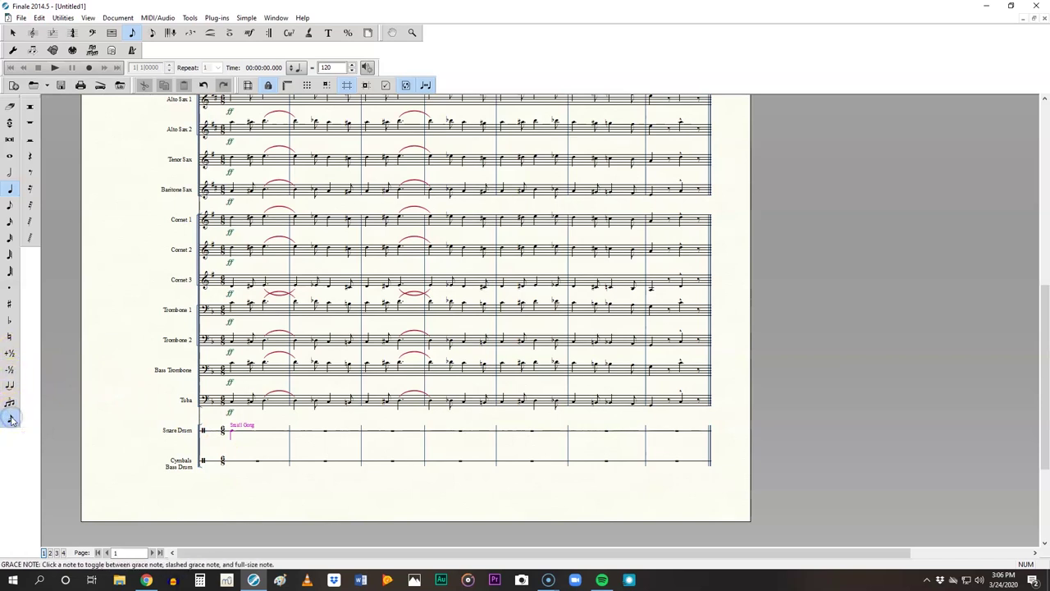
pyautogui.click(10, 205)
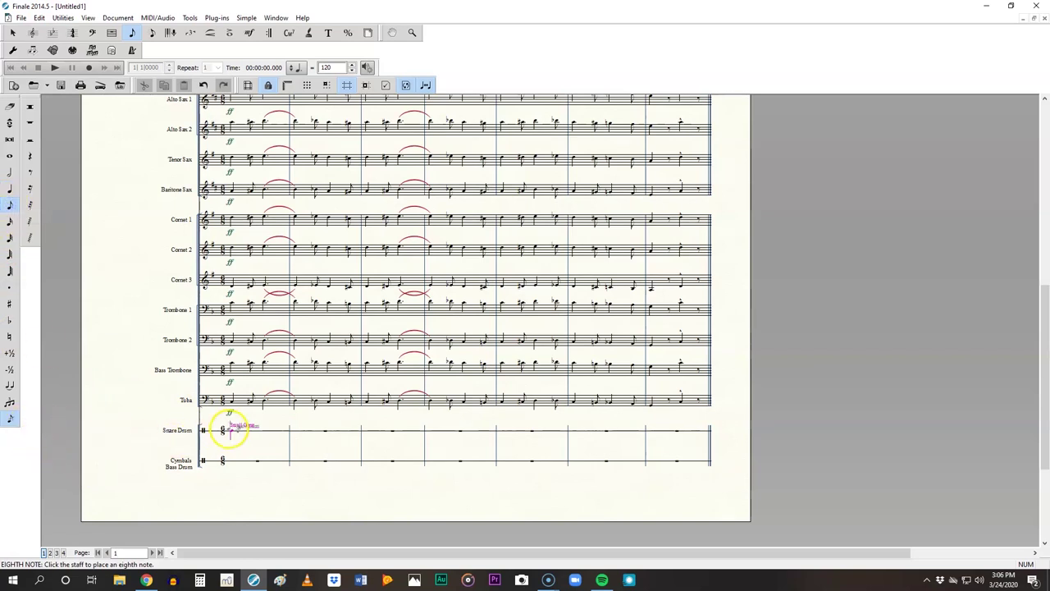
pyautogui.click(230, 431)
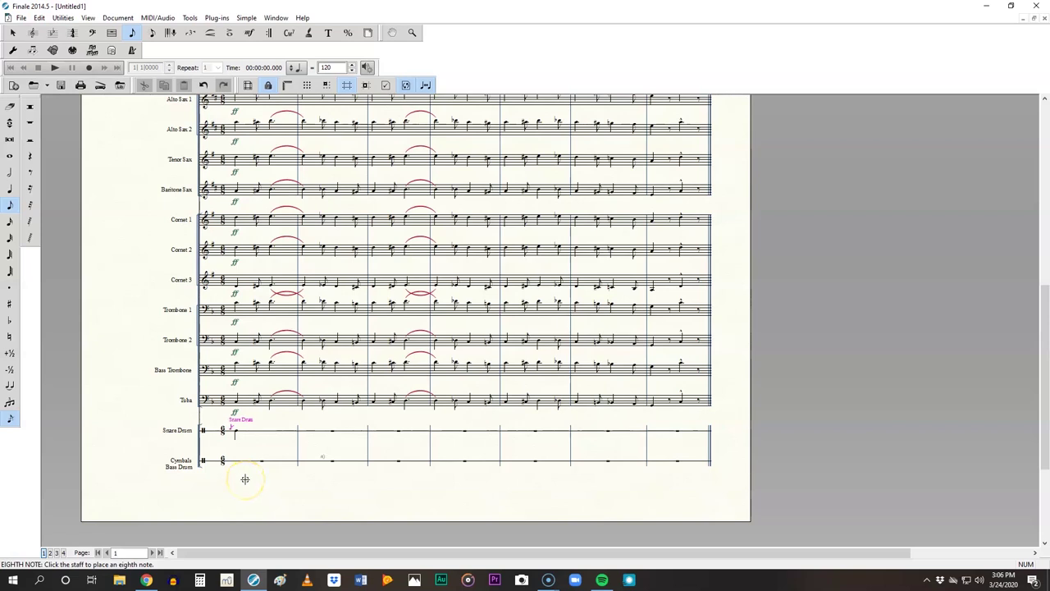
# Step: Make the first snare note a grace note, then add and undo a stray quarter-note gong hit
pyautogui.click(30, 171)
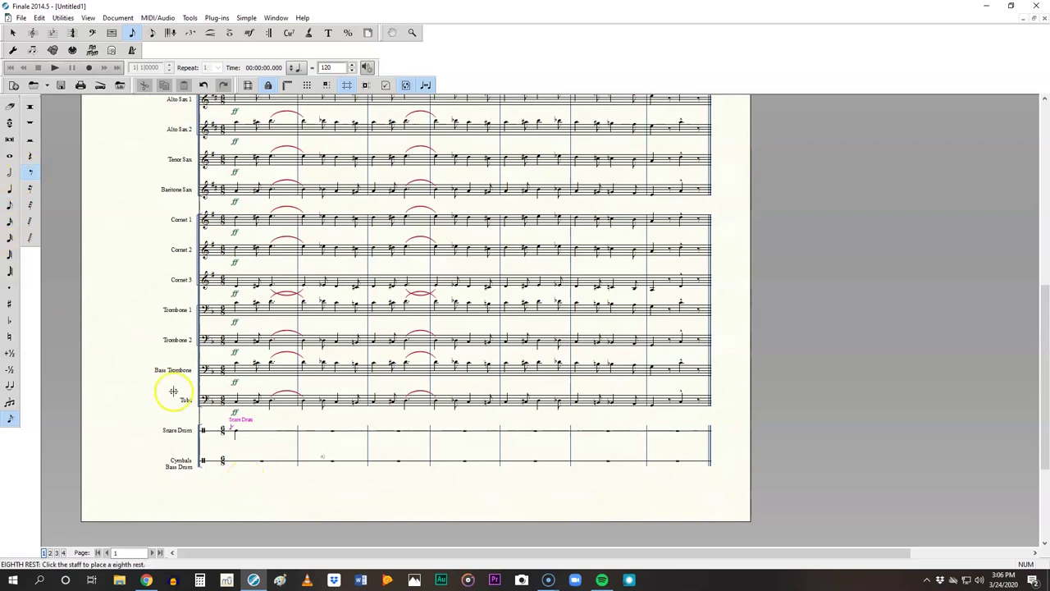
pyautogui.click(11, 403)
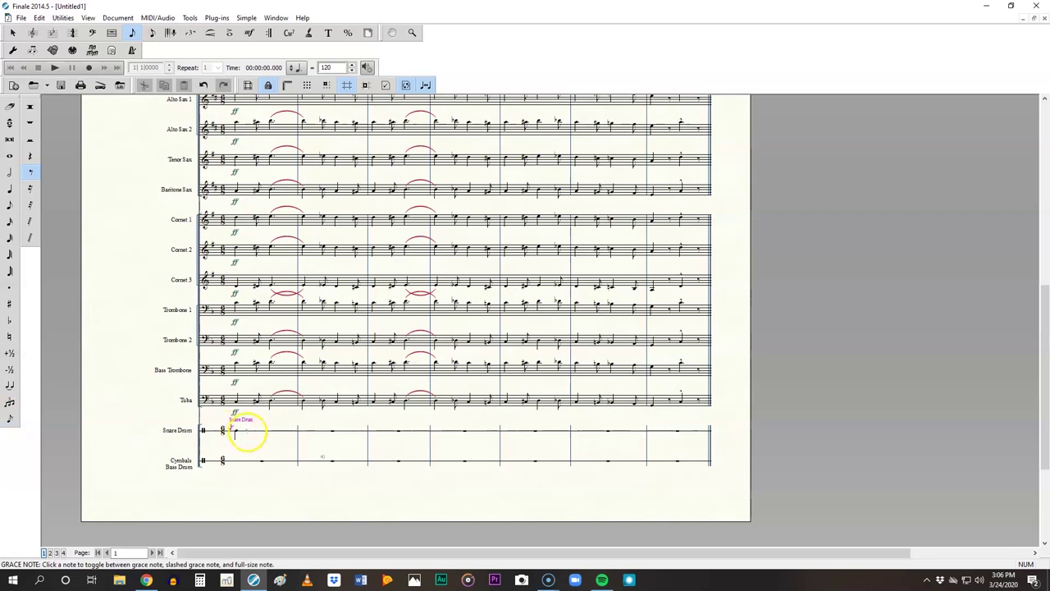
pyautogui.click(247, 431)
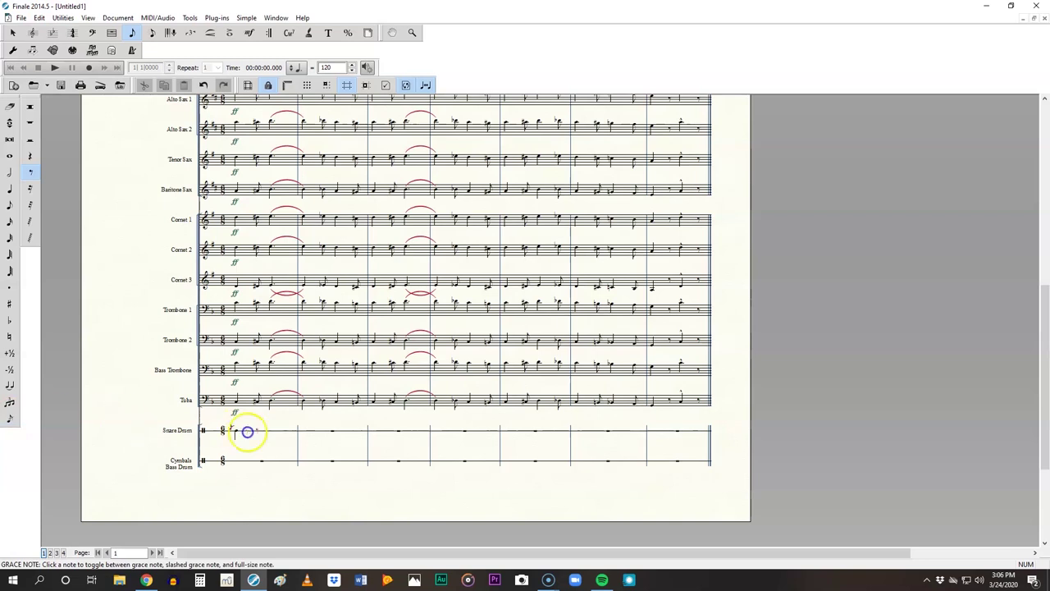
pyautogui.click(10, 189)
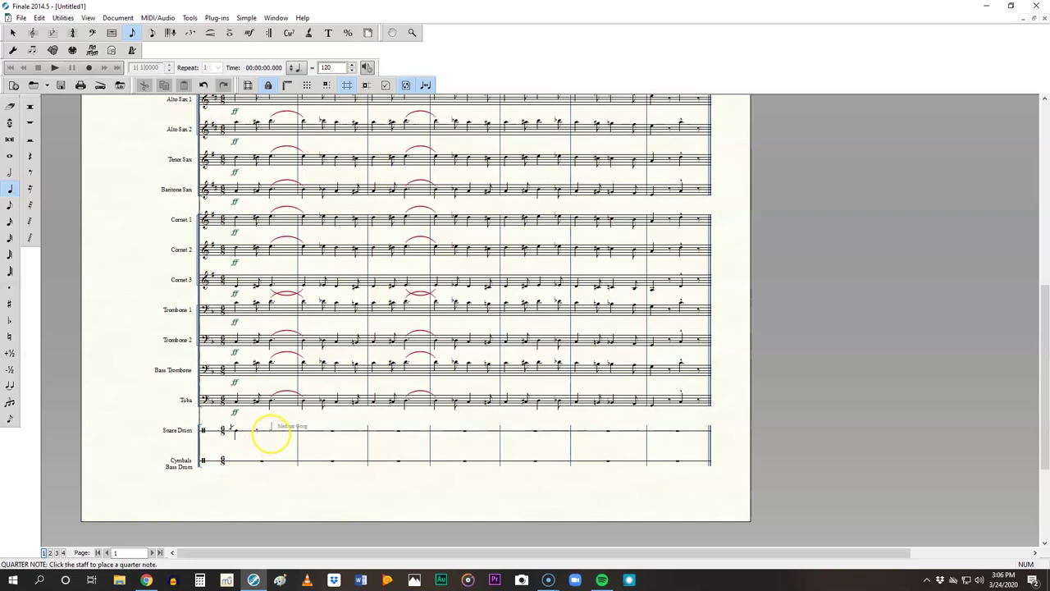
pyautogui.click(271, 433)
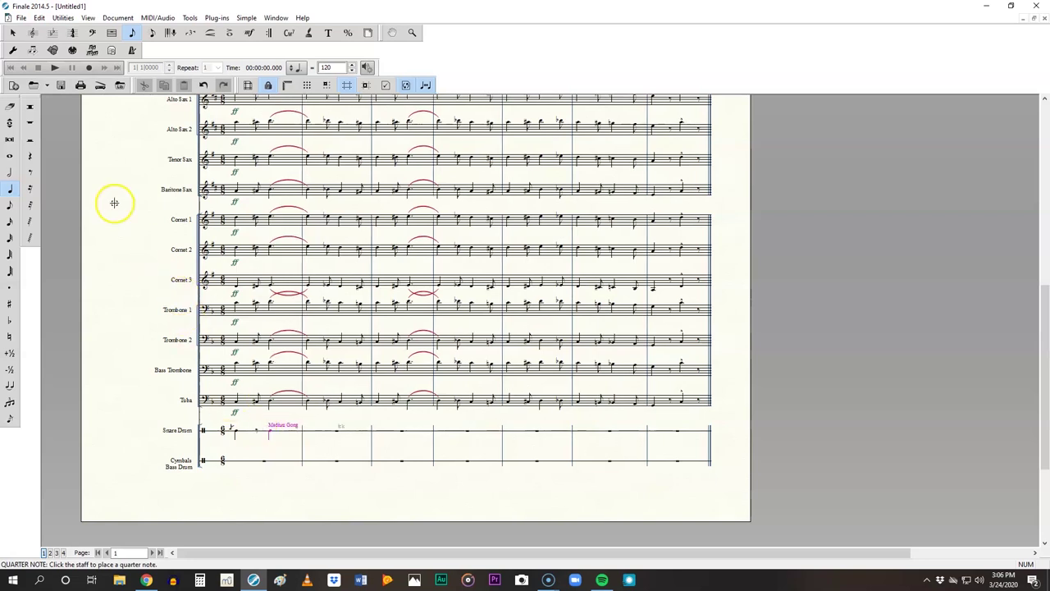
pyautogui.hotkey('ctrl', 'z')
# Step: Enter quarter rests and an eighth-note Medium Gong hit in snare measure 1
pyautogui.click(29, 155)
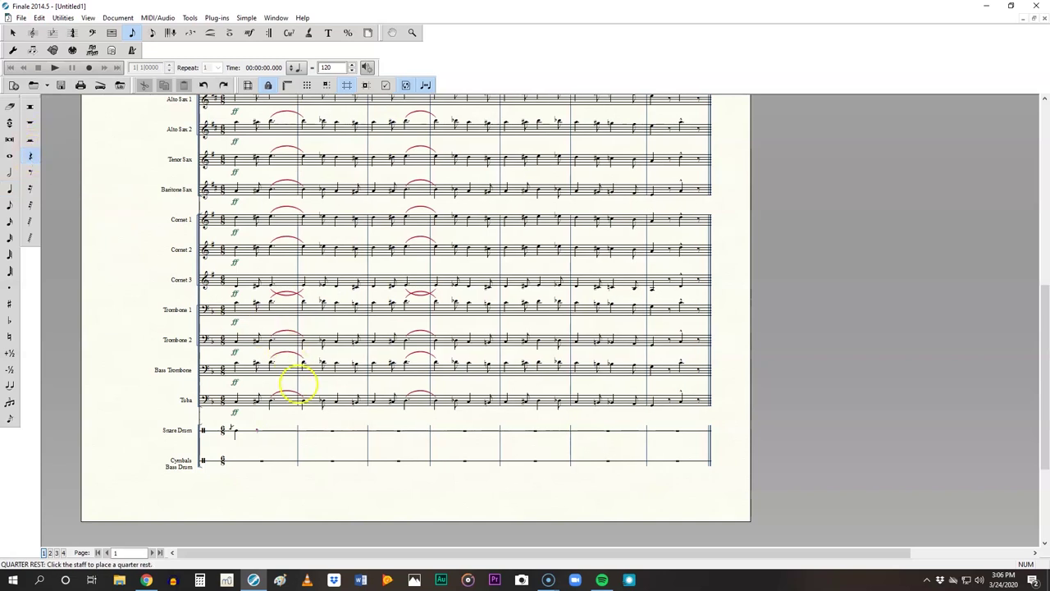
pyautogui.click(269, 435)
pyautogui.click(267, 432)
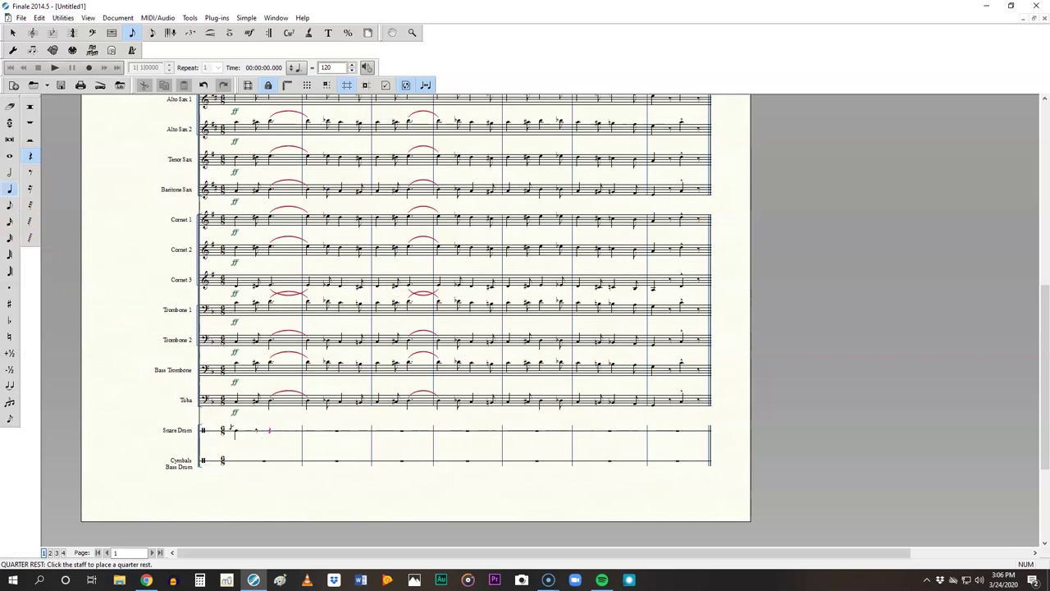
pyautogui.click(8, 205)
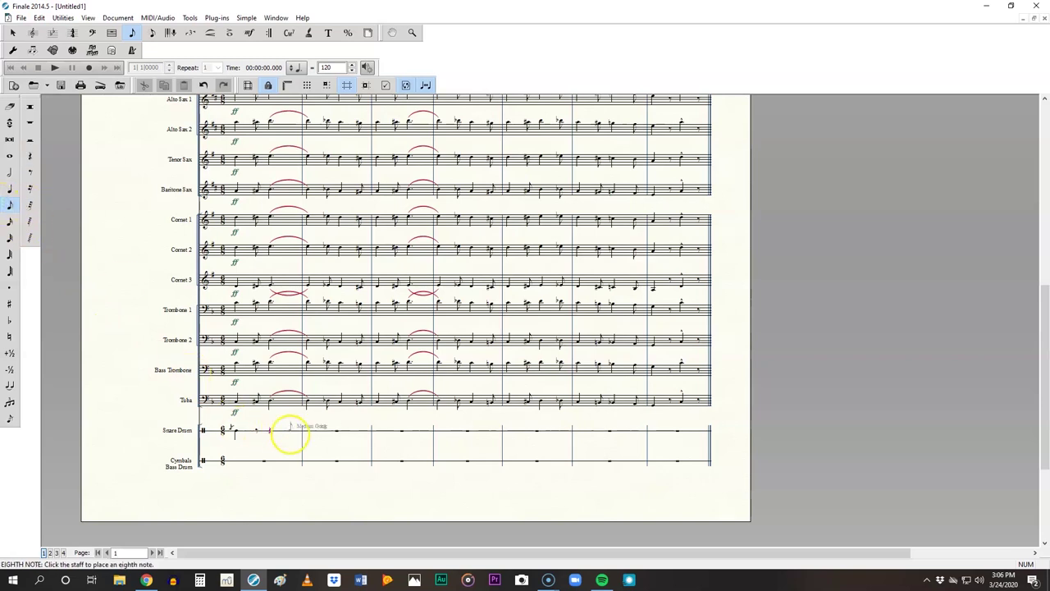
pyautogui.click(289, 433)
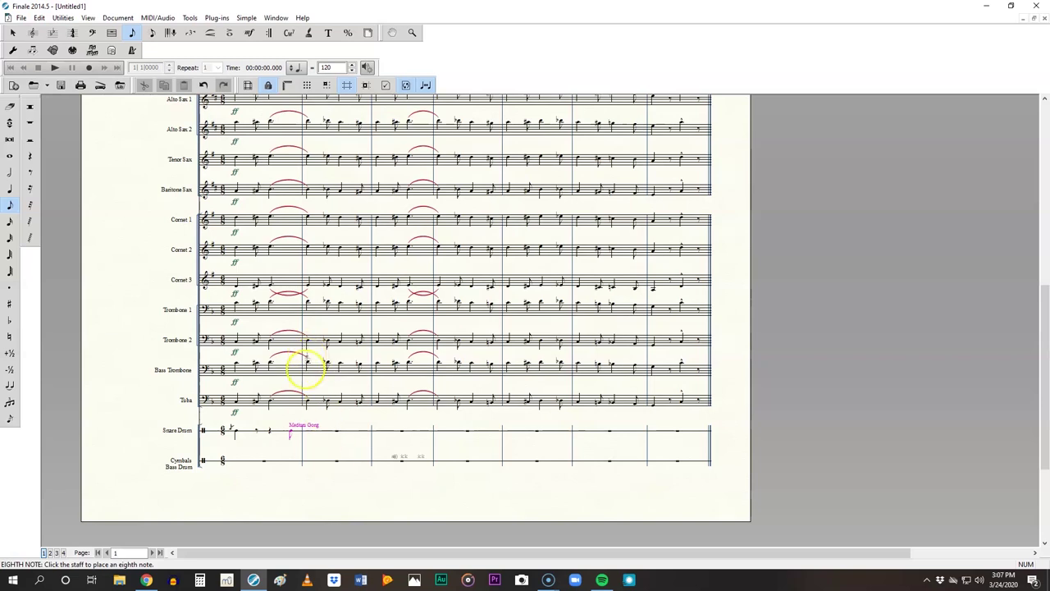
pyautogui.click(291, 435)
# Step: Apply articulation 33, the tremolo slash, to the snare eighth note in measure 1
pyautogui.click(231, 33)
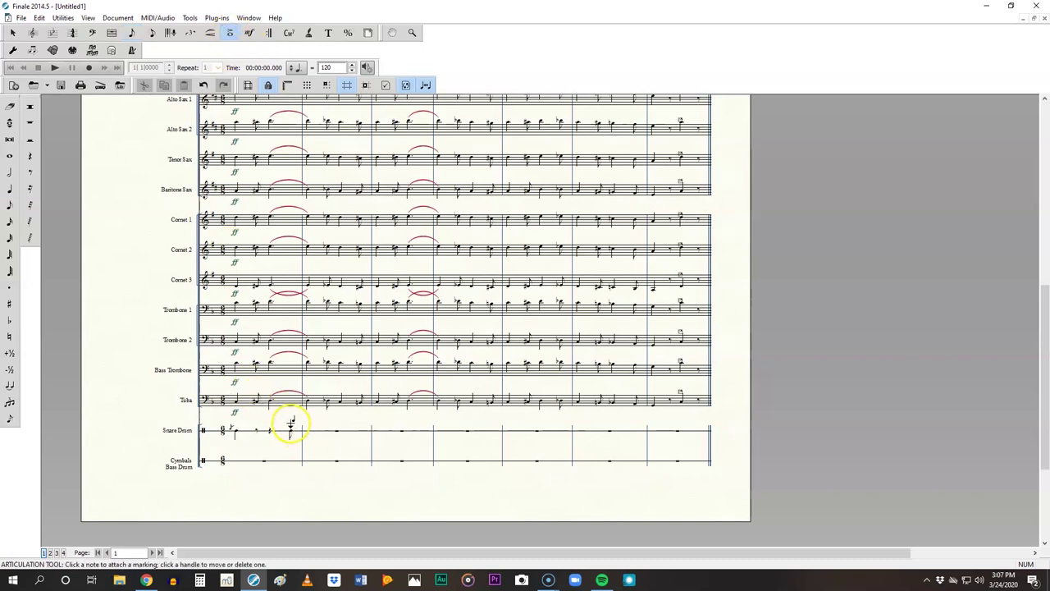
pyautogui.click(291, 424)
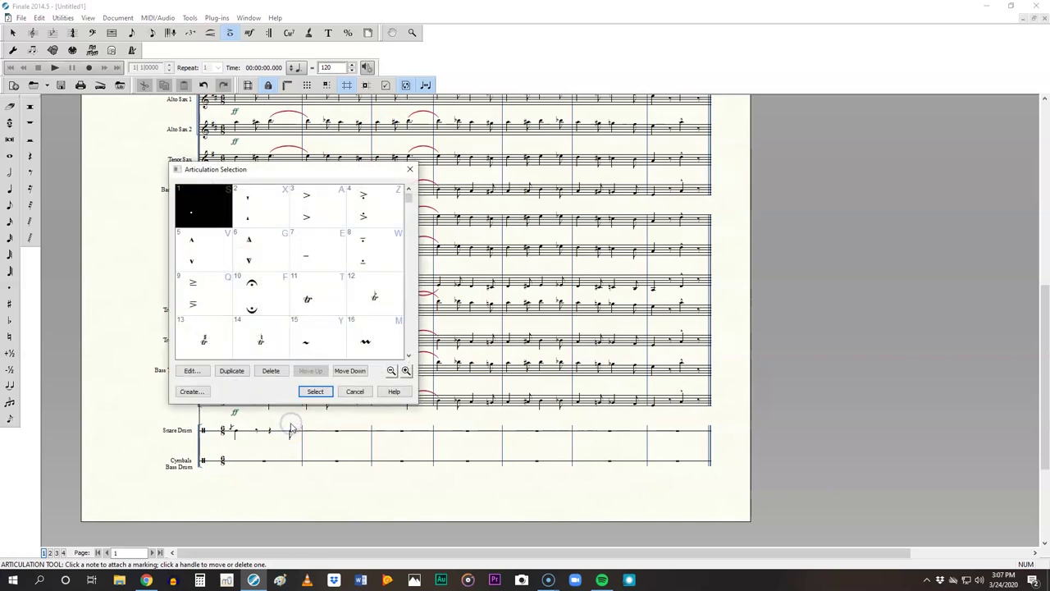
pyautogui.scroll(-3, 283, 288)
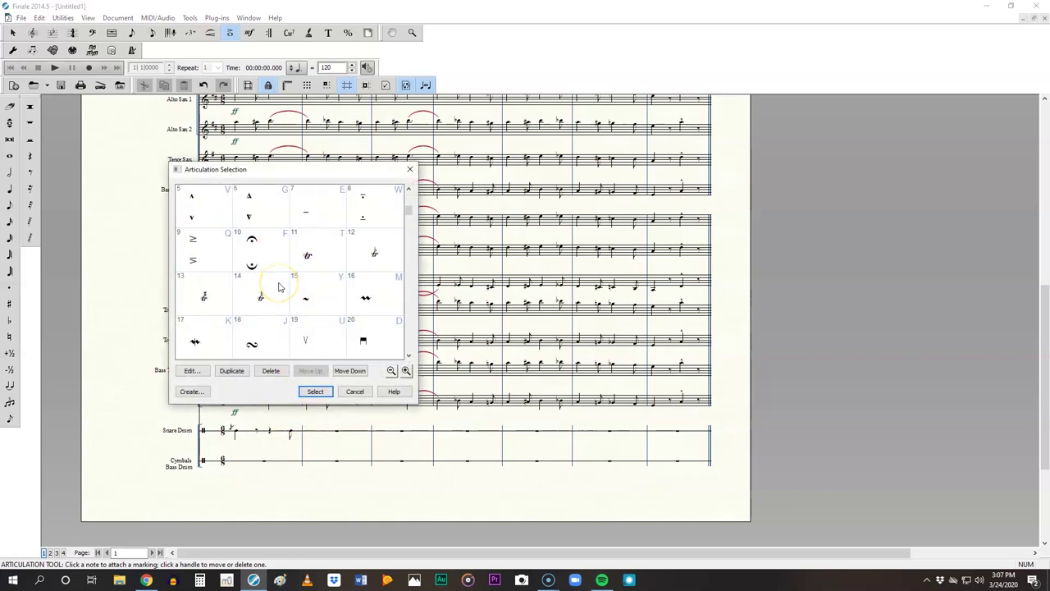
pyautogui.scroll(-4, 278, 286)
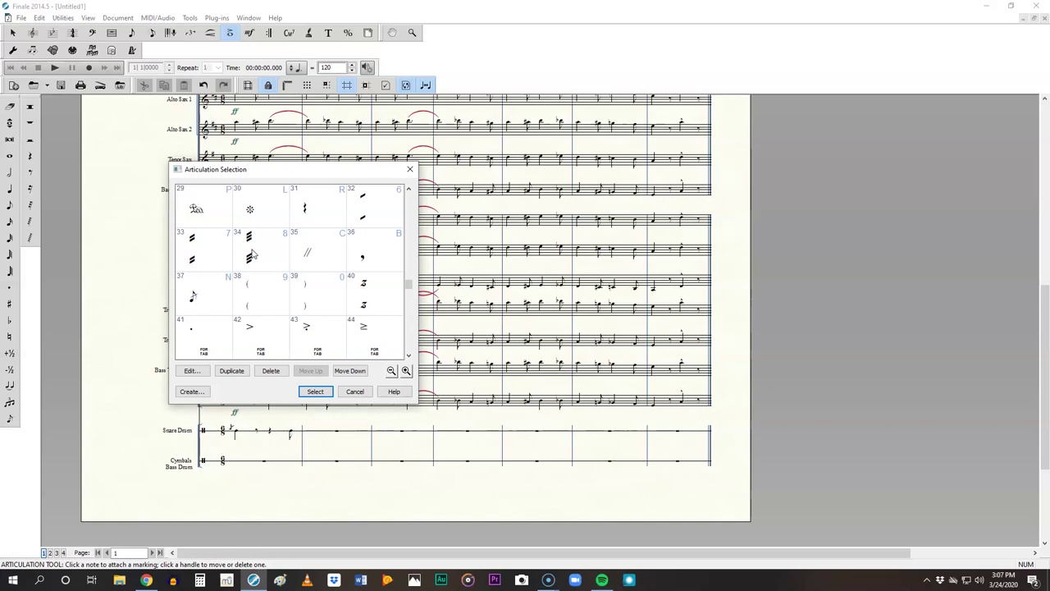
pyautogui.click(215, 256)
pyautogui.doubleClick(212, 255)
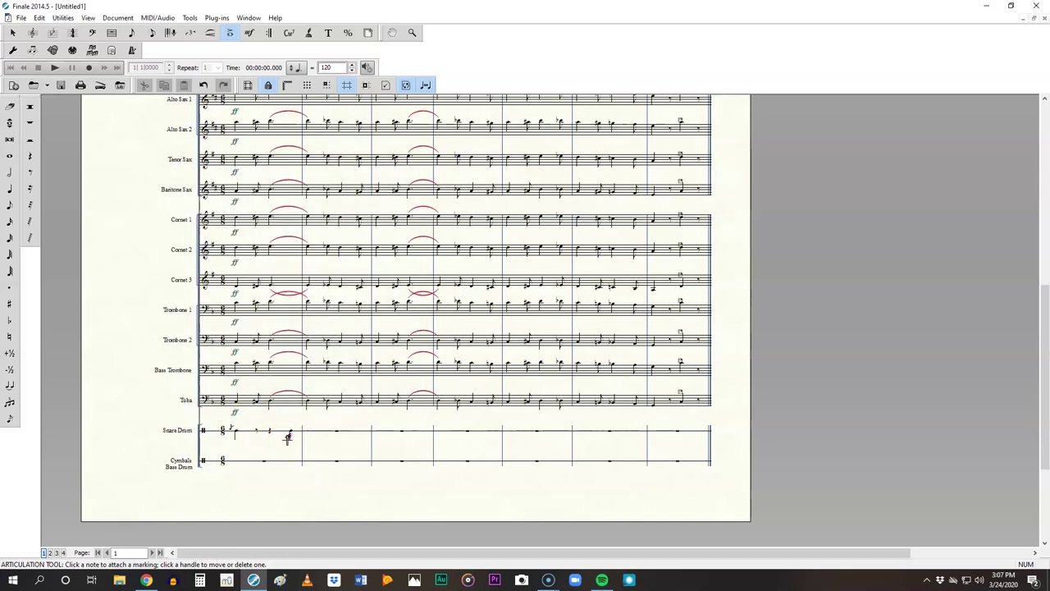
# Step: Copy snare measure 1's rhythm forward into the following measure
pyautogui.click(9, 188)
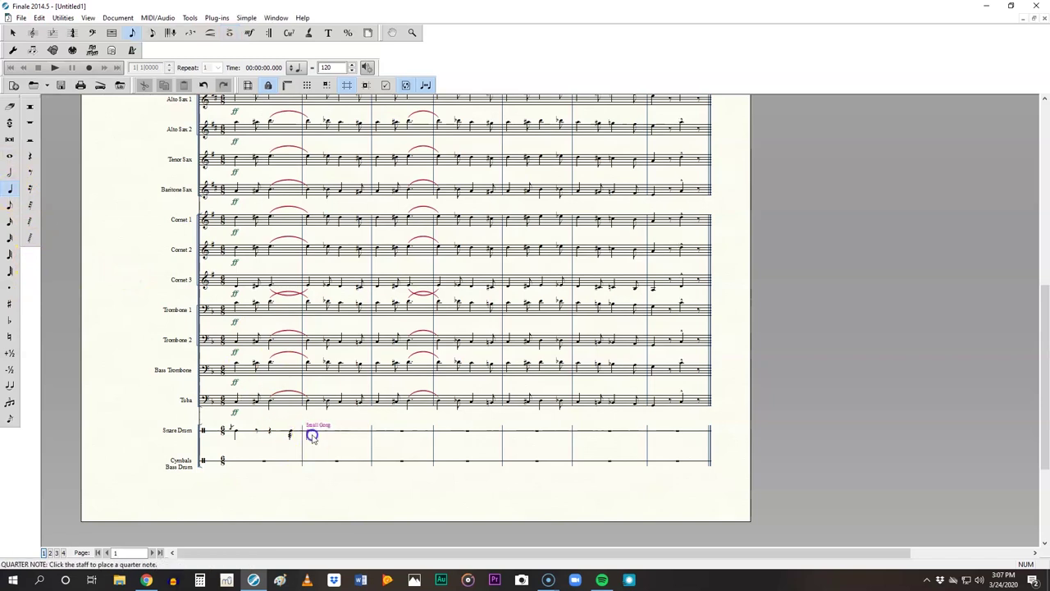
pyautogui.click(342, 451)
pyautogui.click(10, 108)
pyautogui.click(12, 34)
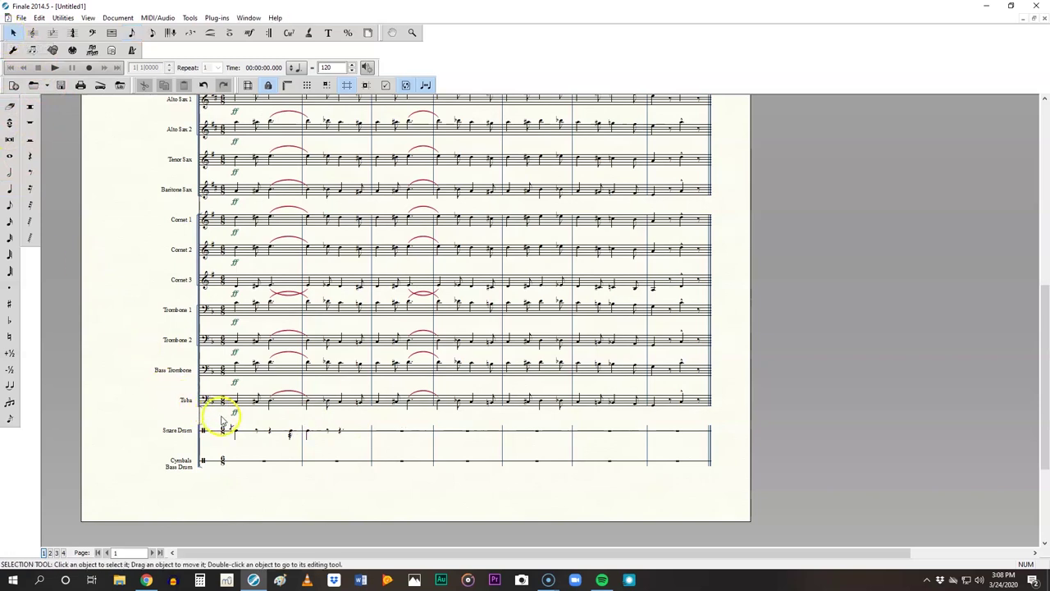
pyautogui.moveTo(221, 419); pyautogui.dragTo(370, 448)
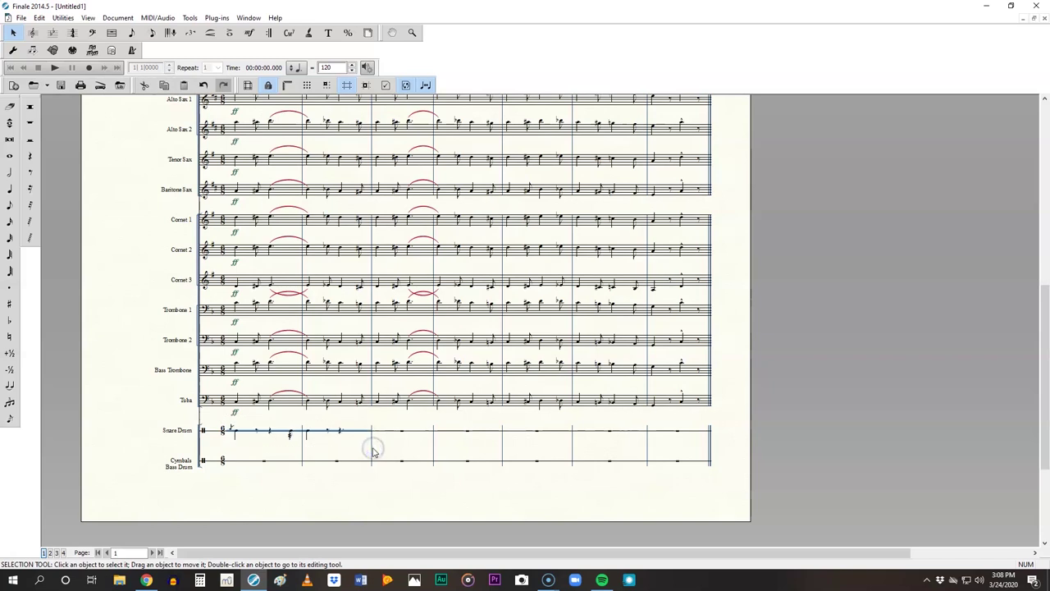
pyautogui.click(387, 432)
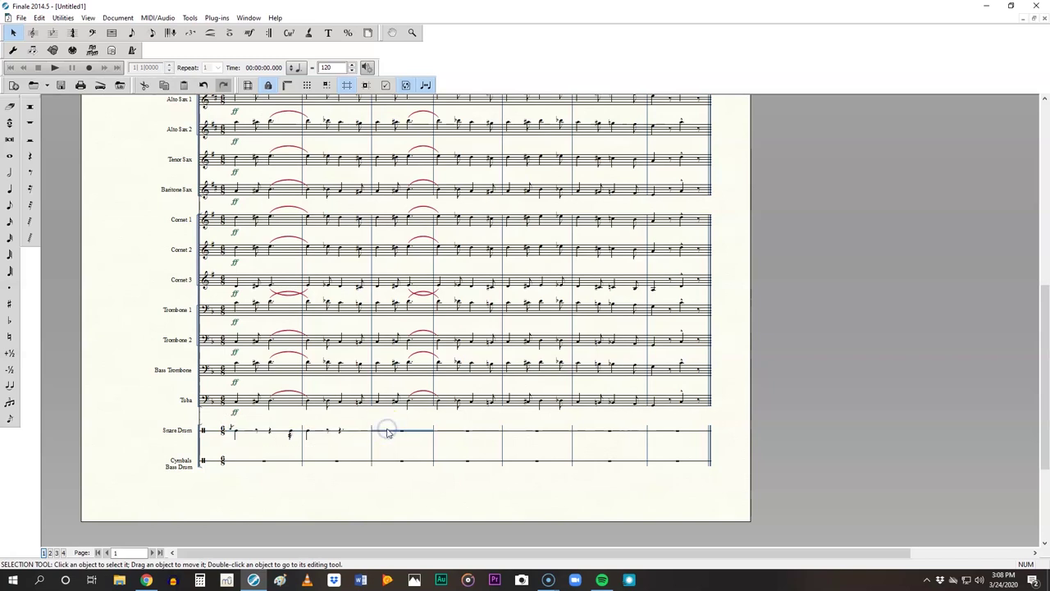
pyautogui.hotkey('ctrl', 'v')
pyautogui.moveTo(389, 433); pyautogui.dragTo(518, 439)
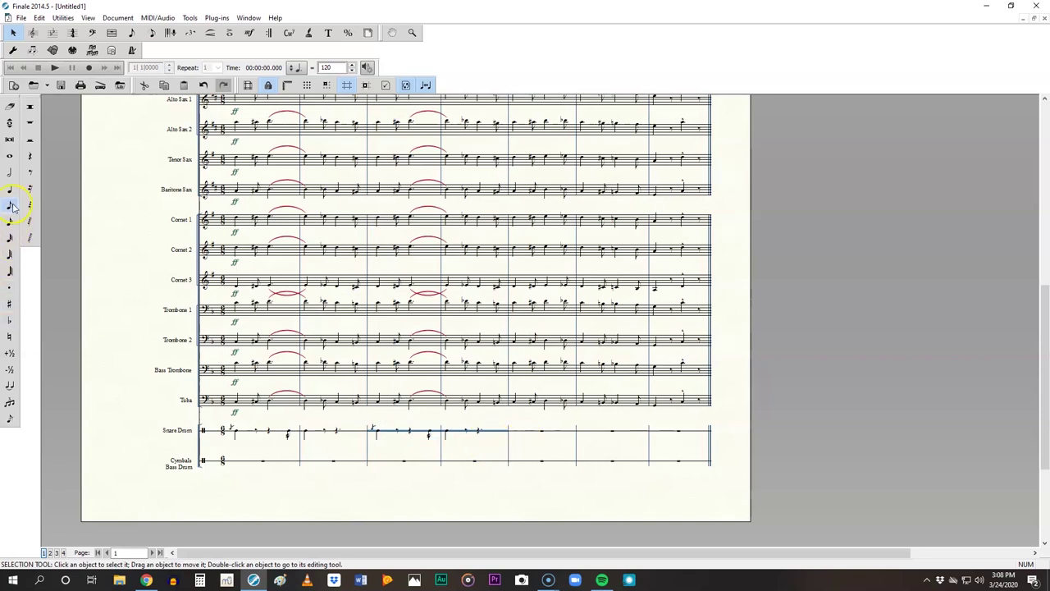
# Step: Enter a Tam-Tam half note in snare measure 4 and a Medium Gong half note in measure 5
pyautogui.click(10, 173)
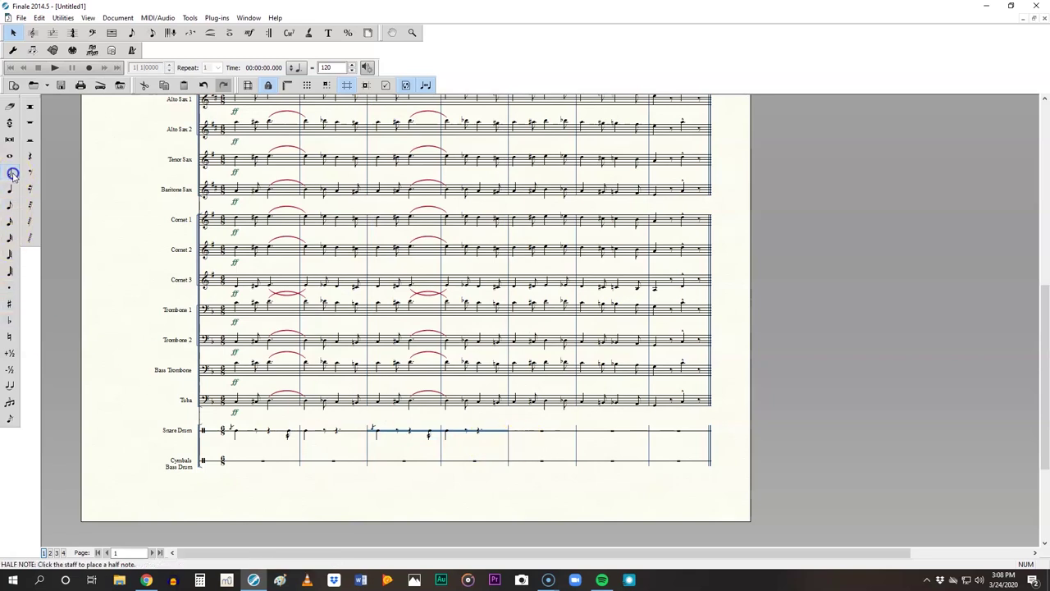
pyautogui.click(512, 432)
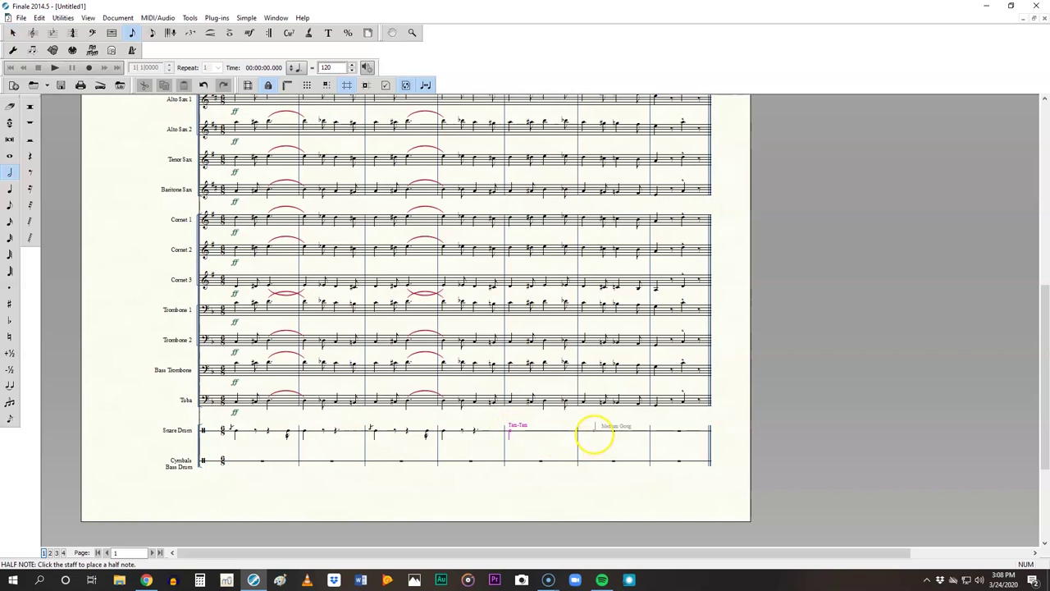
pyautogui.click(594, 435)
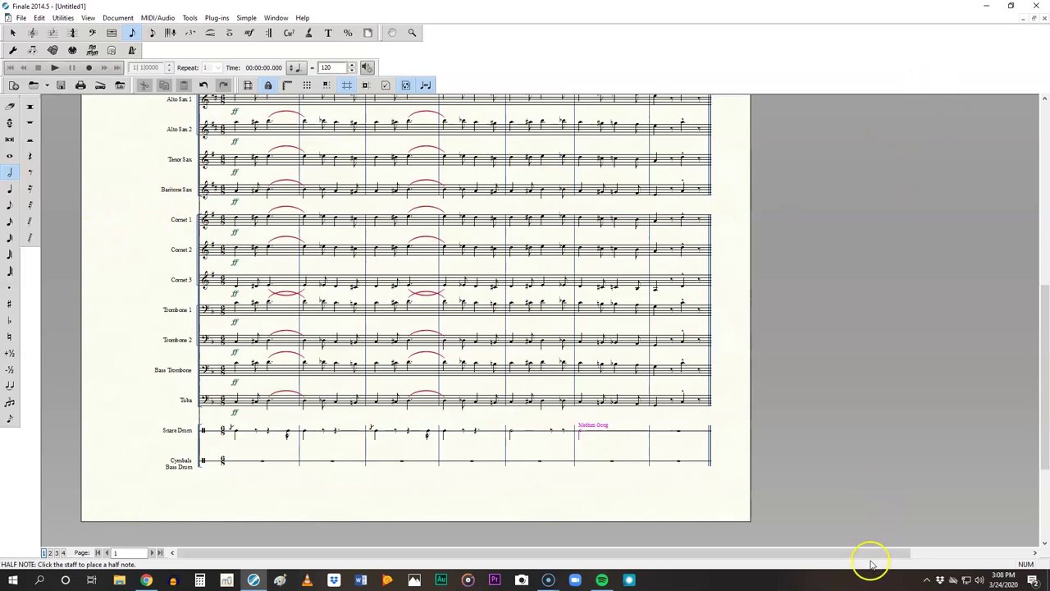
pyautogui.moveTo(872, 554); pyautogui.dragTo(816, 563)
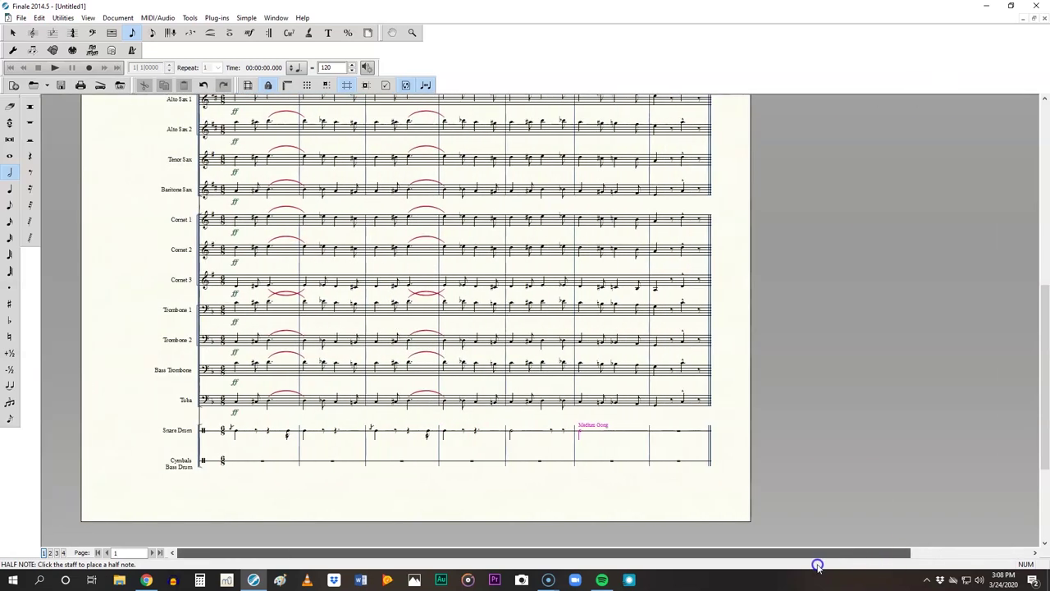
# Step: Show the Smart Shape Palette from the toolbar's palette list
pyautogui.rightClick(788, 58)
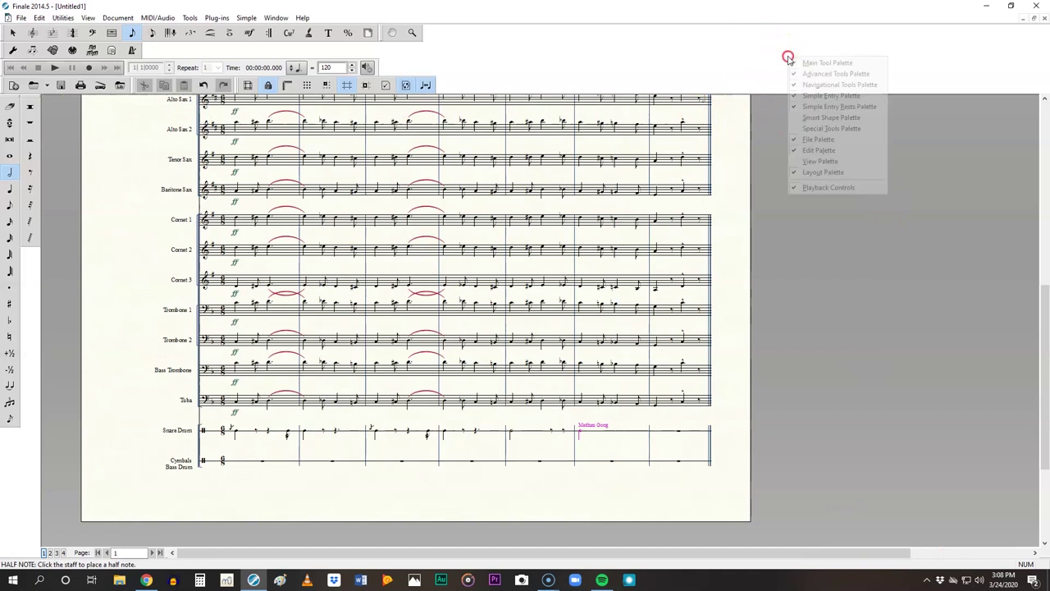
pyautogui.click(818, 118)
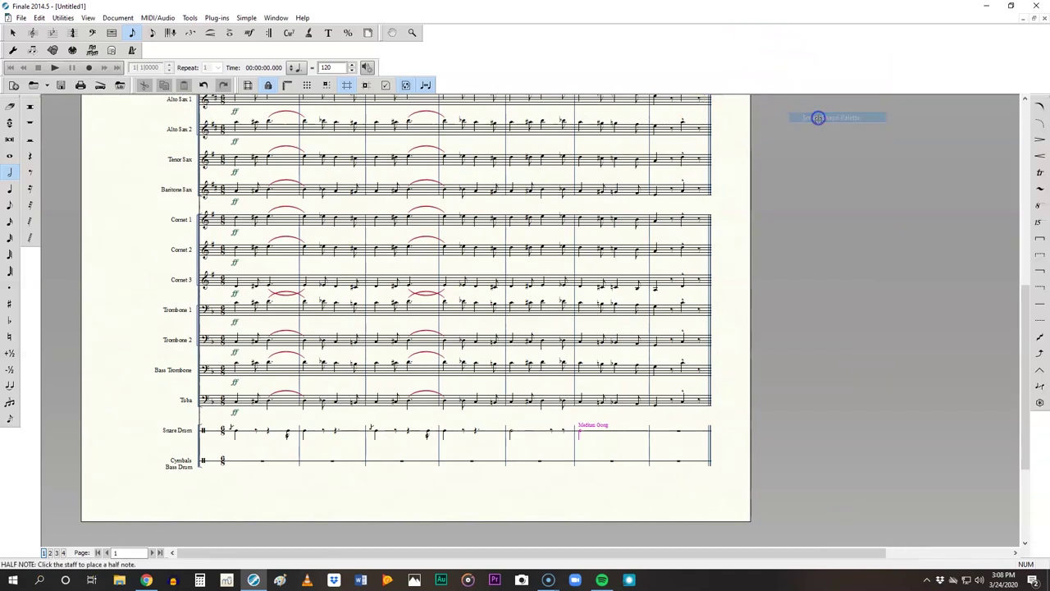
pyautogui.click(1039, 110)
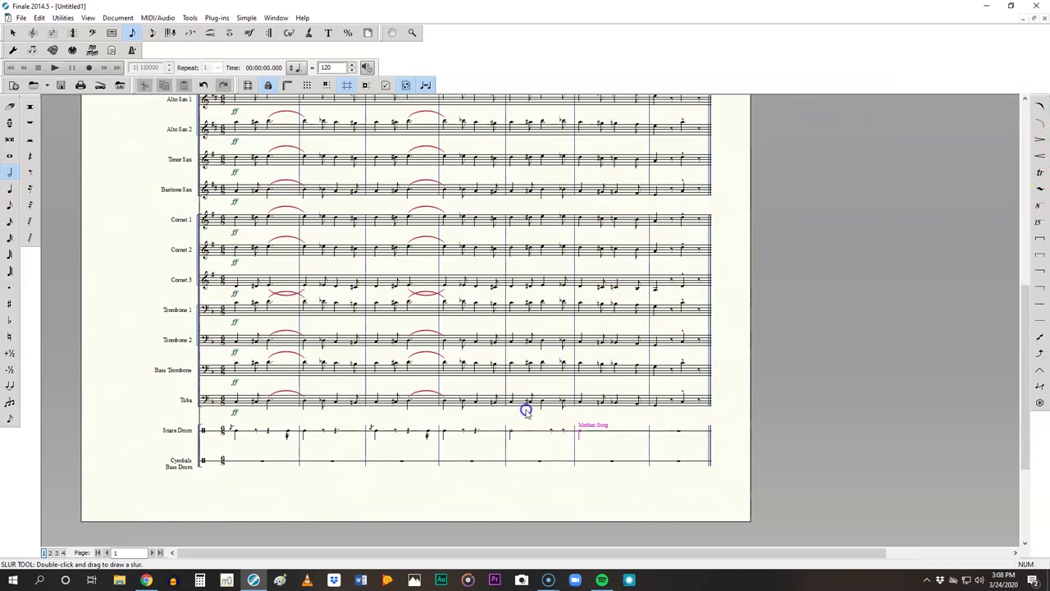
pyautogui.press('Escape')
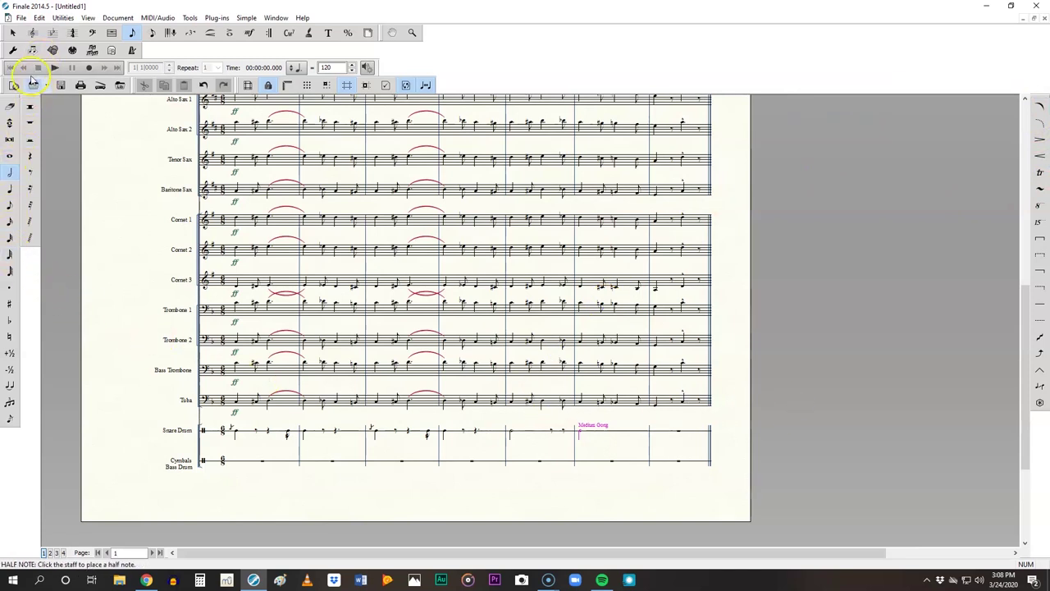
# Step: Erase the stray Medium Gong marking and other extra items from the snare staff
pyautogui.click(10, 106)
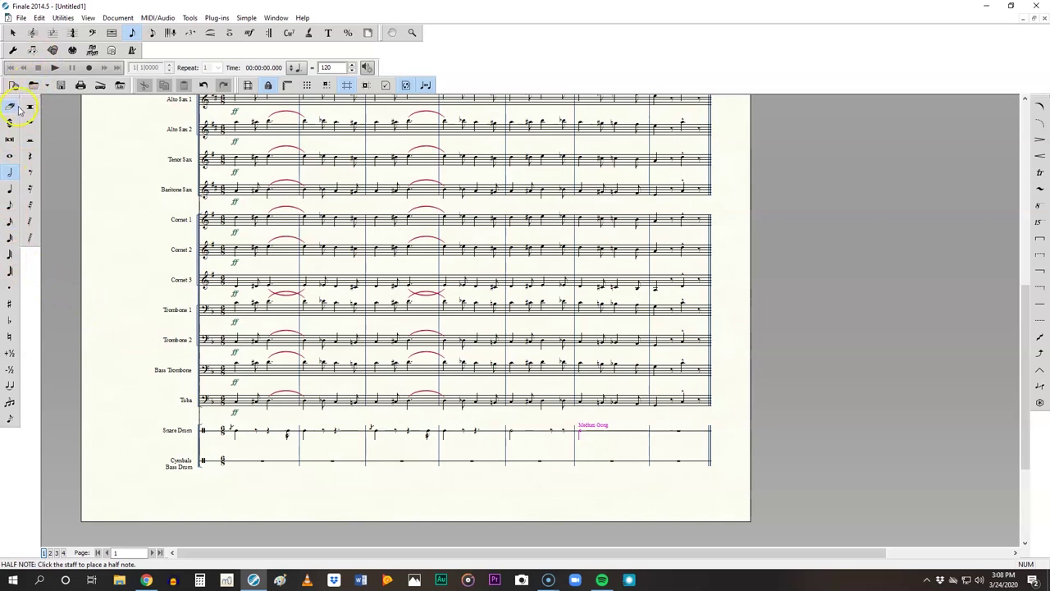
pyautogui.click(582, 433)
pyautogui.click(515, 432)
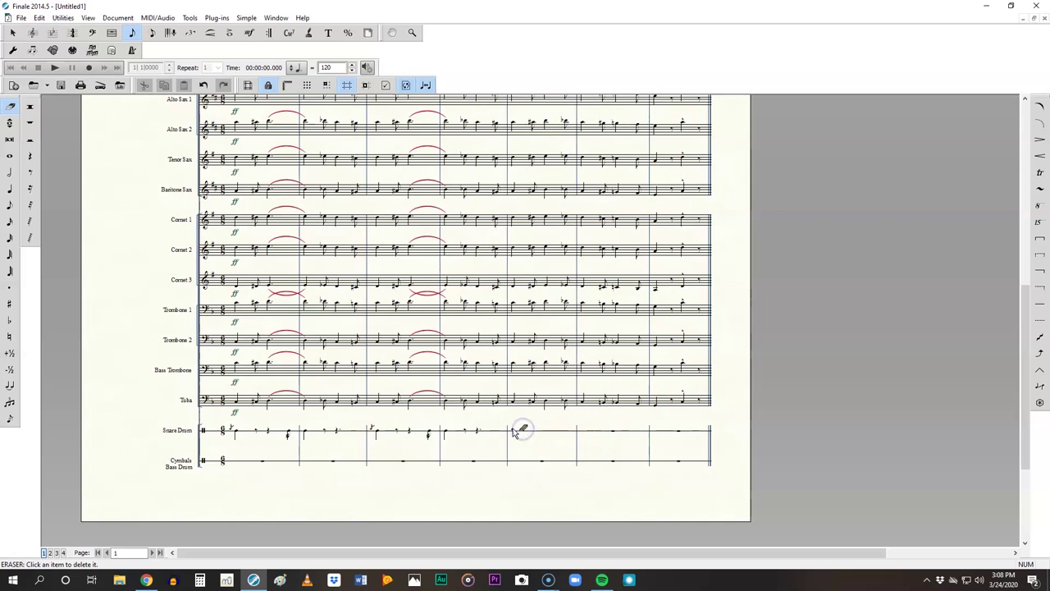
pyautogui.click(511, 430)
# Step: Dot the half note at the gong spot and add a Tam-Tam hit in the next measure
pyautogui.click(8, 174)
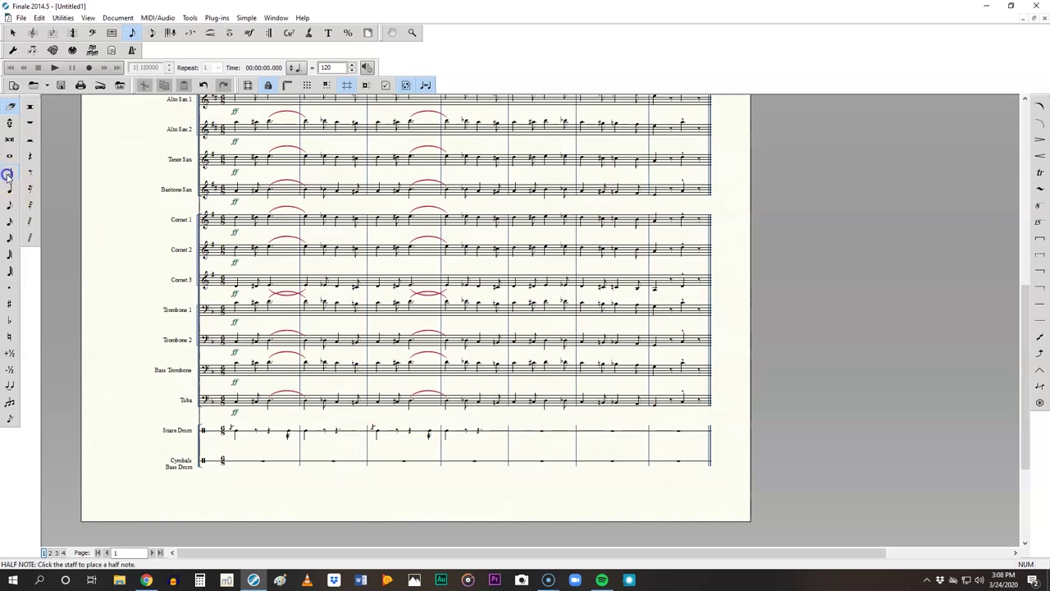
pyautogui.click(9, 287)
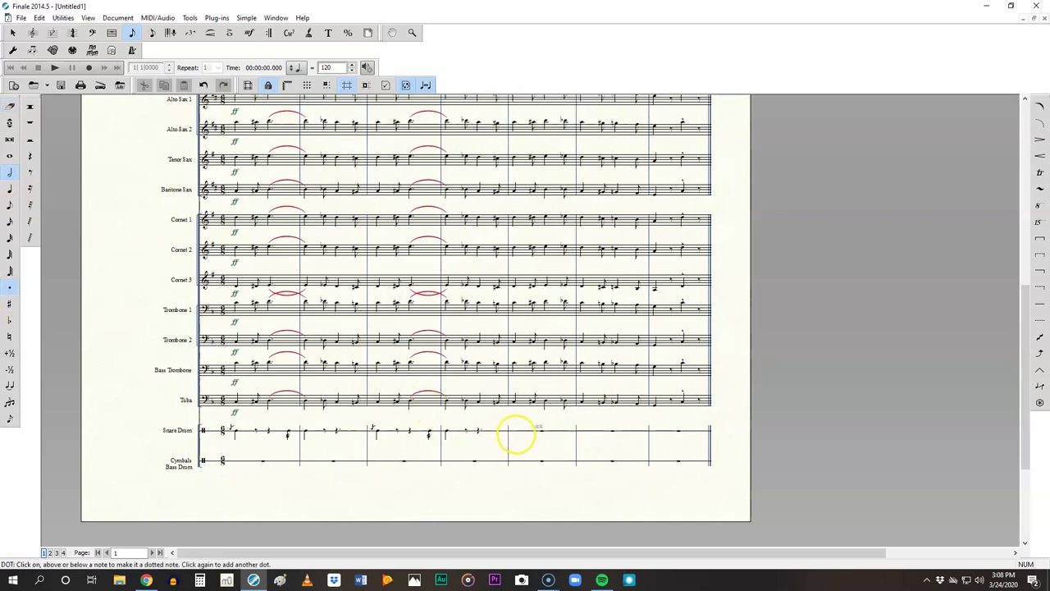
pyautogui.click(516, 435)
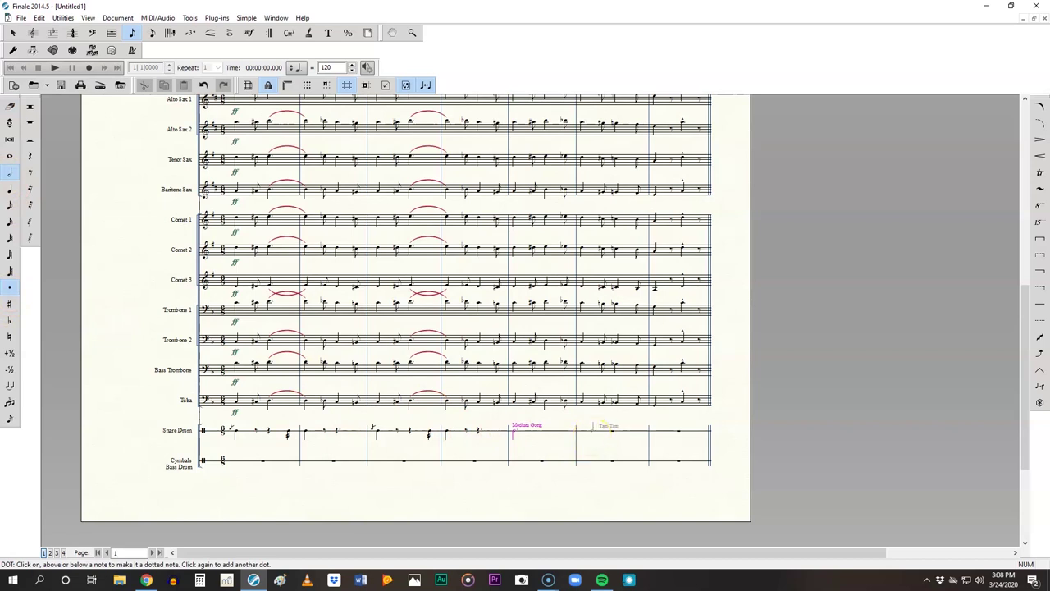
pyautogui.click(589, 430)
# Step: Draw a slur over the snare drum notes in measure 5
pyautogui.click(1039, 106)
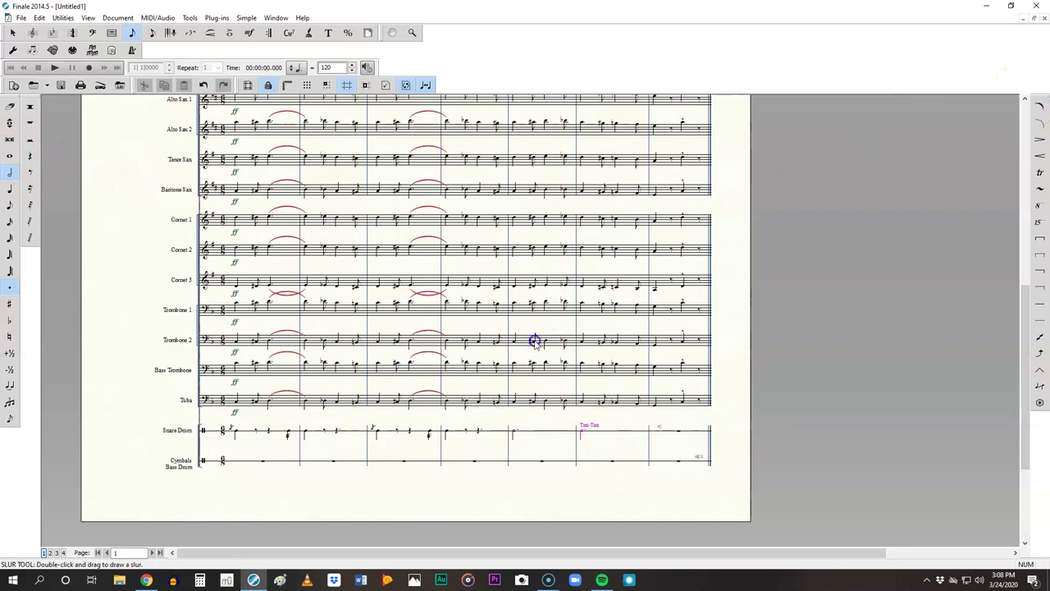
pyautogui.click(522, 422)
pyautogui.click(1038, 106)
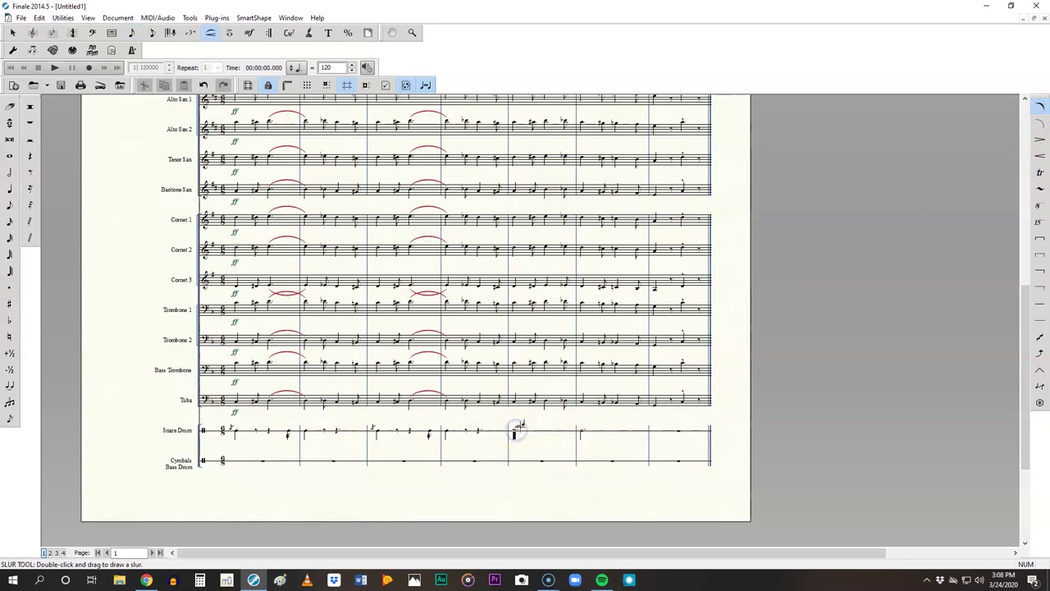
pyautogui.moveTo(513, 430)
pyautogui.mouseDown()
pyautogui.moveTo(553, 410)
pyautogui.moveTo(581, 431)
pyautogui.mouseUp()
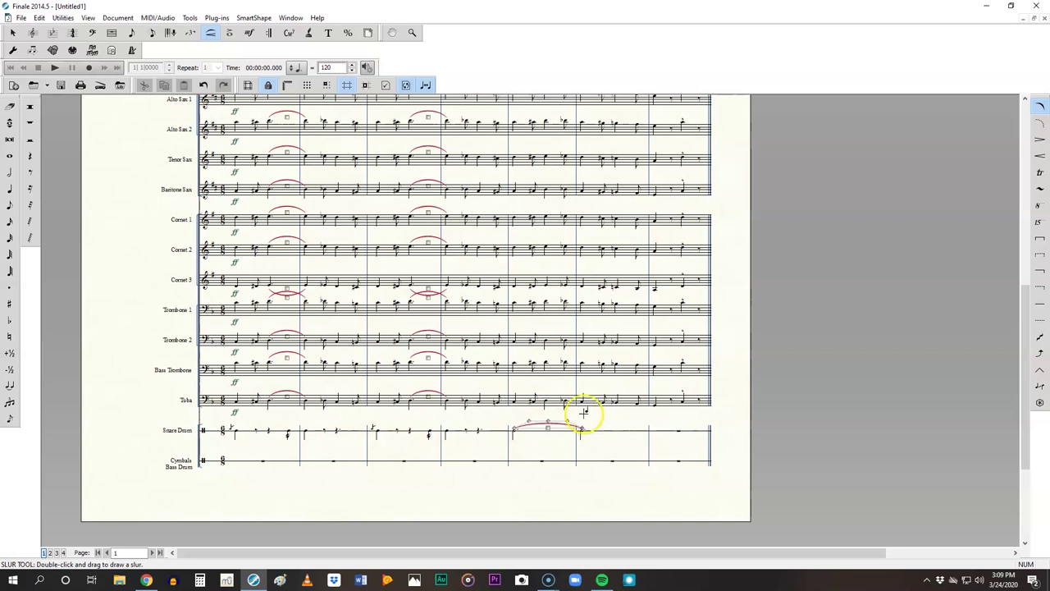
# Step: Add a dot to the snare note at the start of the last measure
pyautogui.click(9, 207)
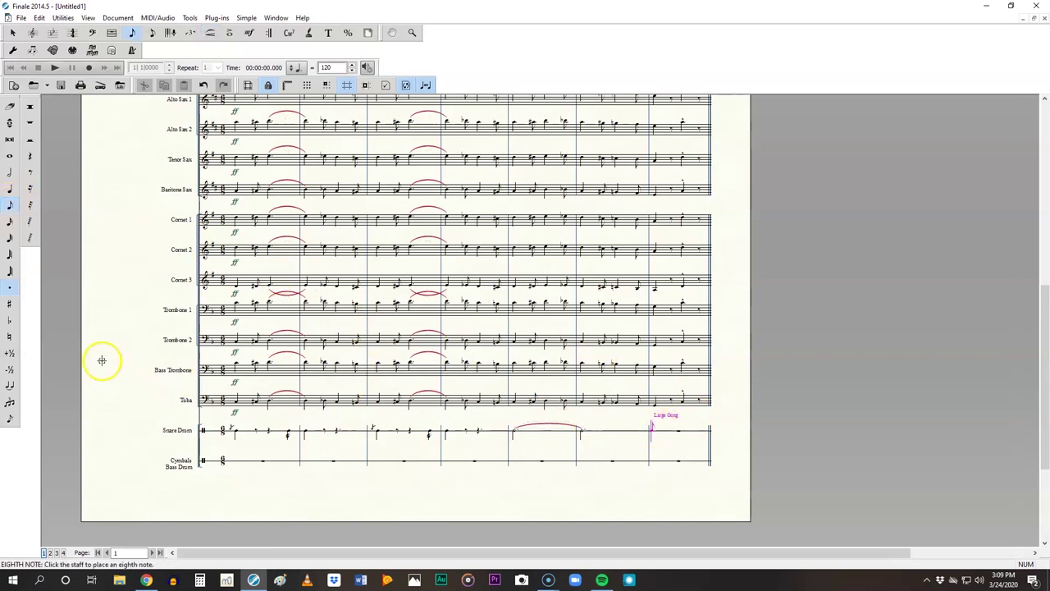
pyautogui.click(9, 287)
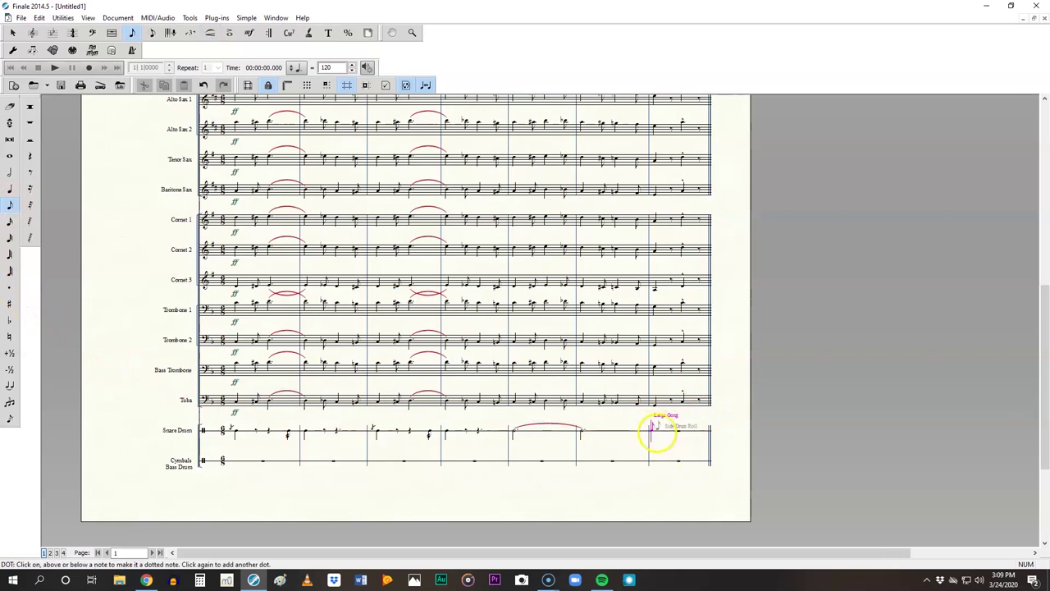
pyautogui.click(653, 428)
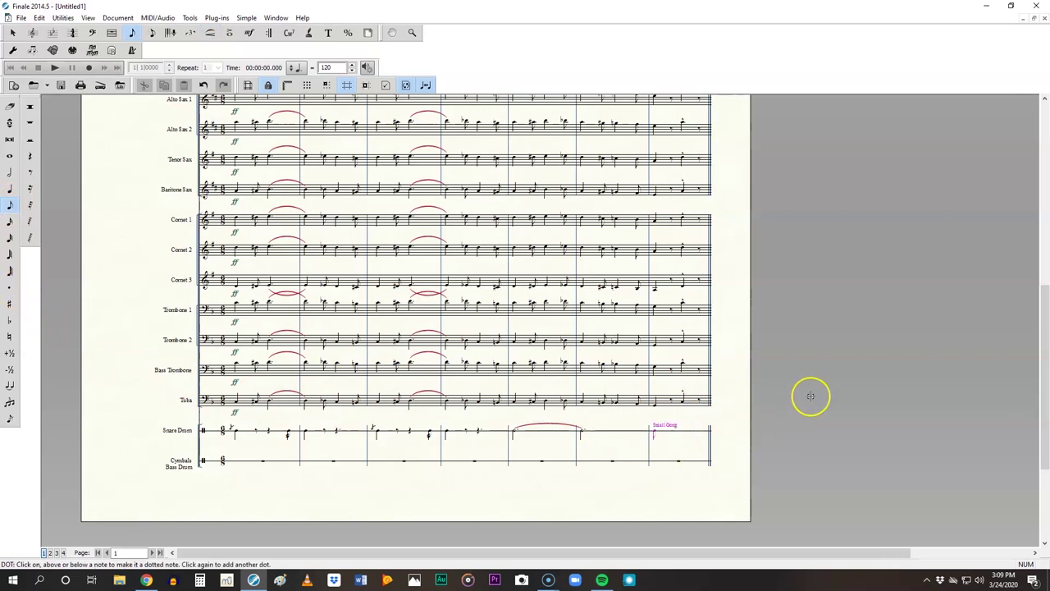
# Step: Show the Smart Shape palette and uncheck 'Close subsidiary palettes when leaving tool' in Preferences
pyautogui.rightClick(871, 66)
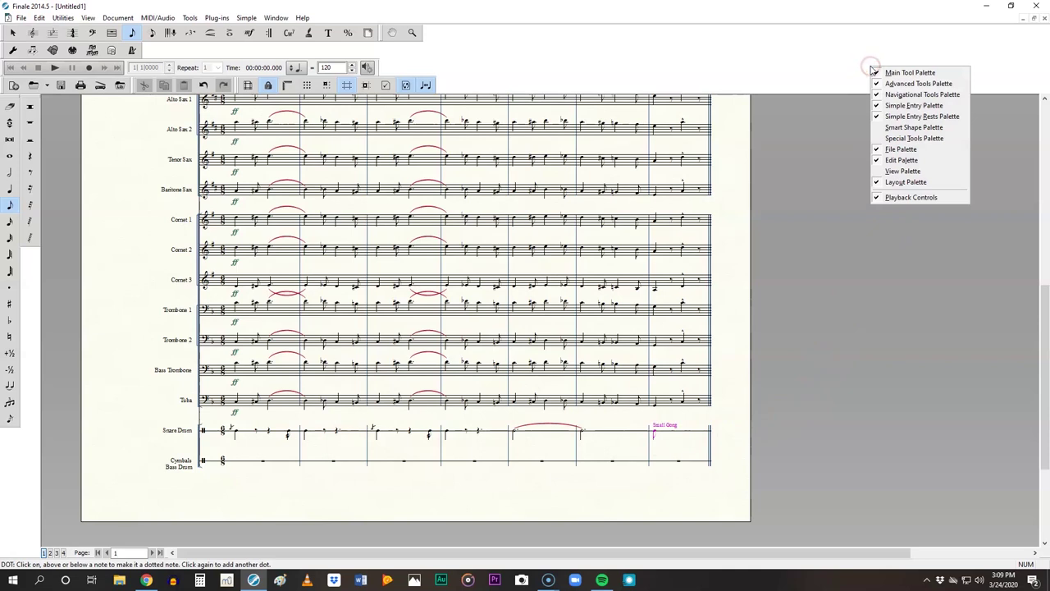
pyautogui.click(882, 128)
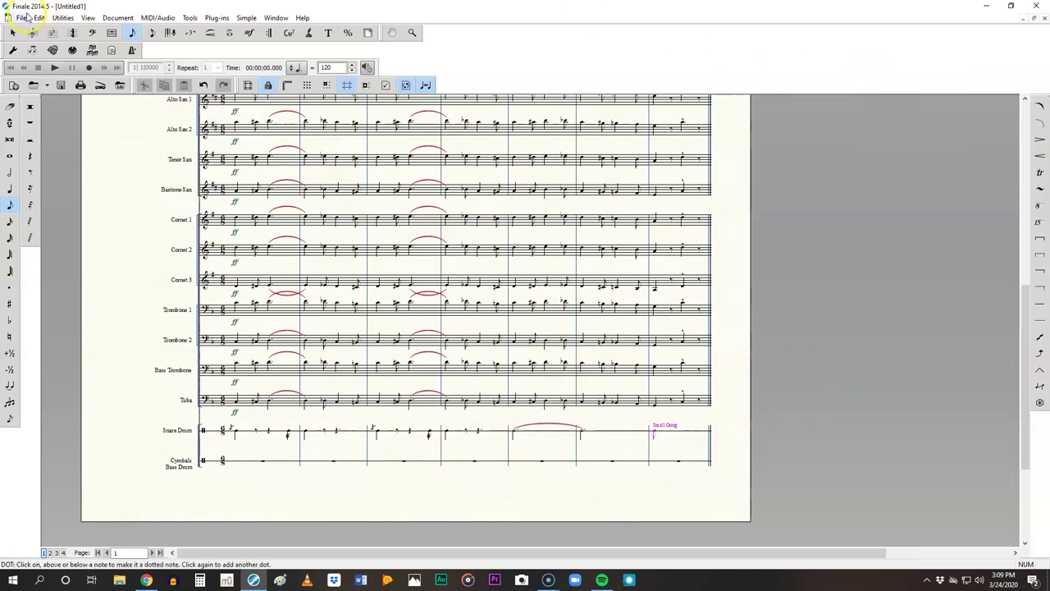
pyautogui.click(37, 17)
pyautogui.click(63, 18)
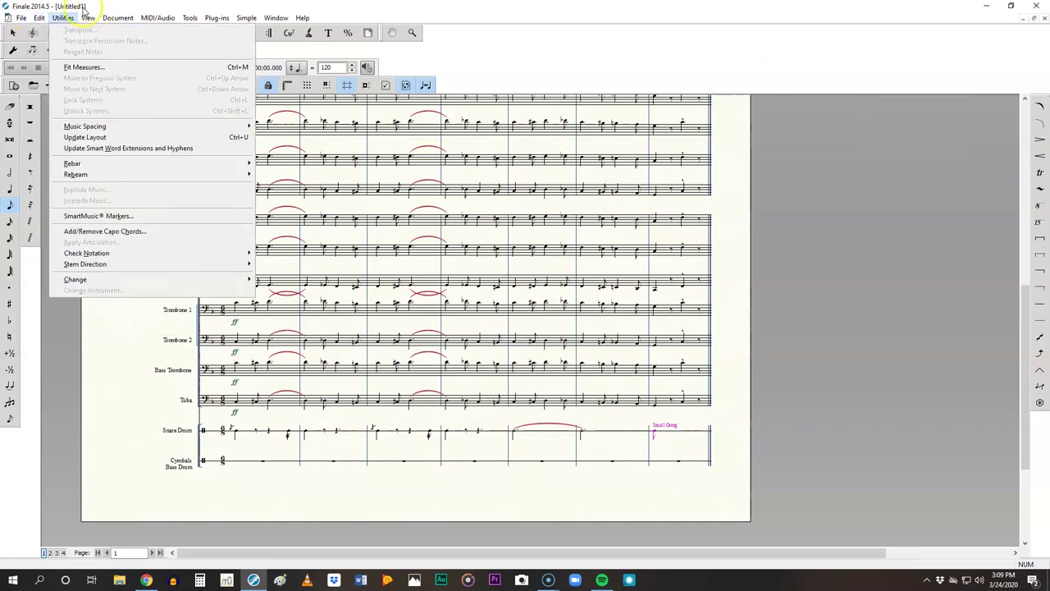
pyautogui.moveTo(39, 20)
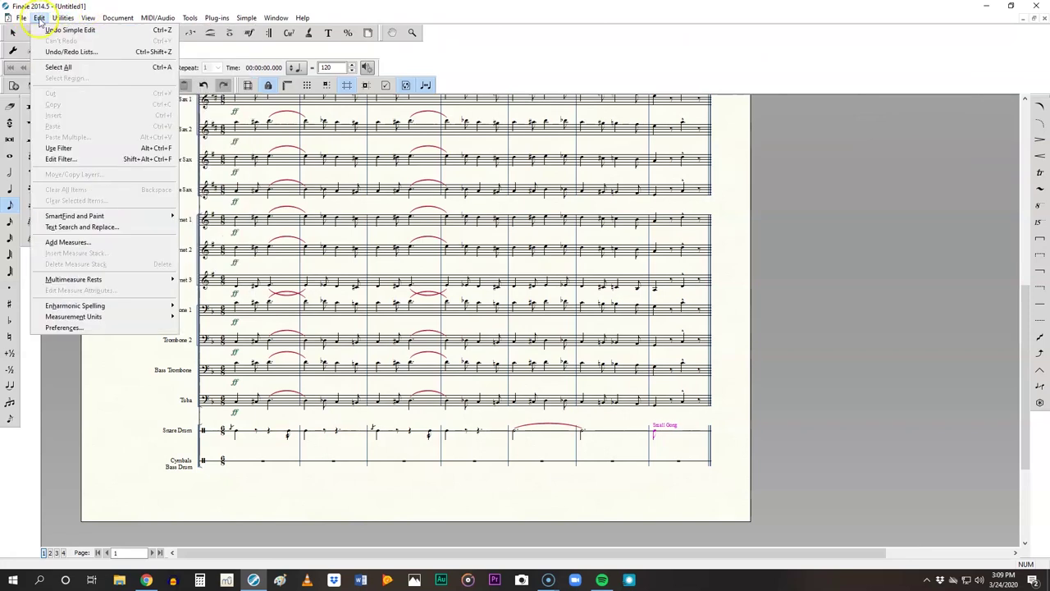
pyautogui.click(54, 326)
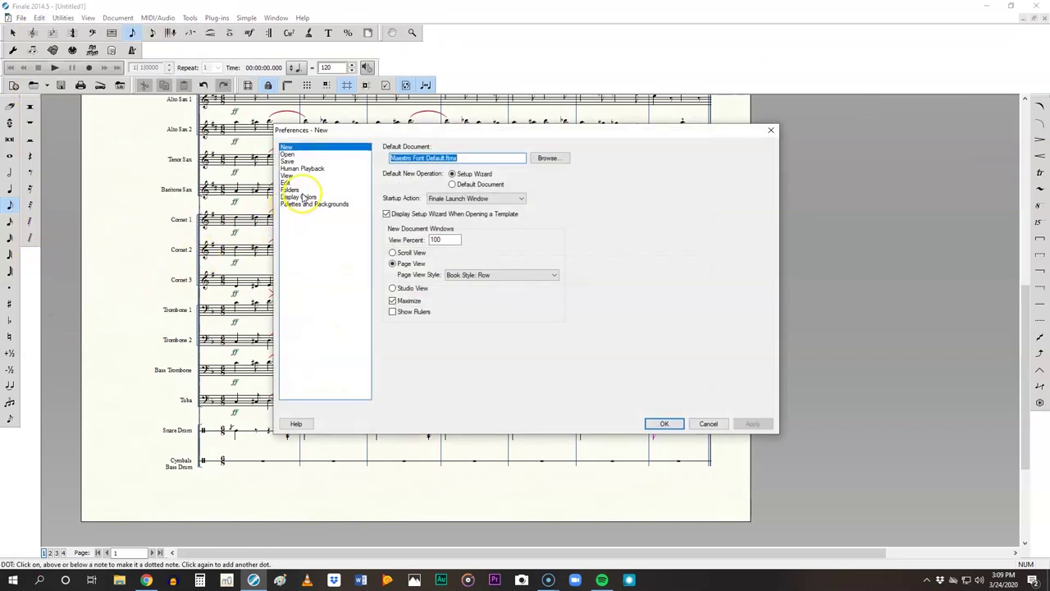
pyautogui.click(312, 204)
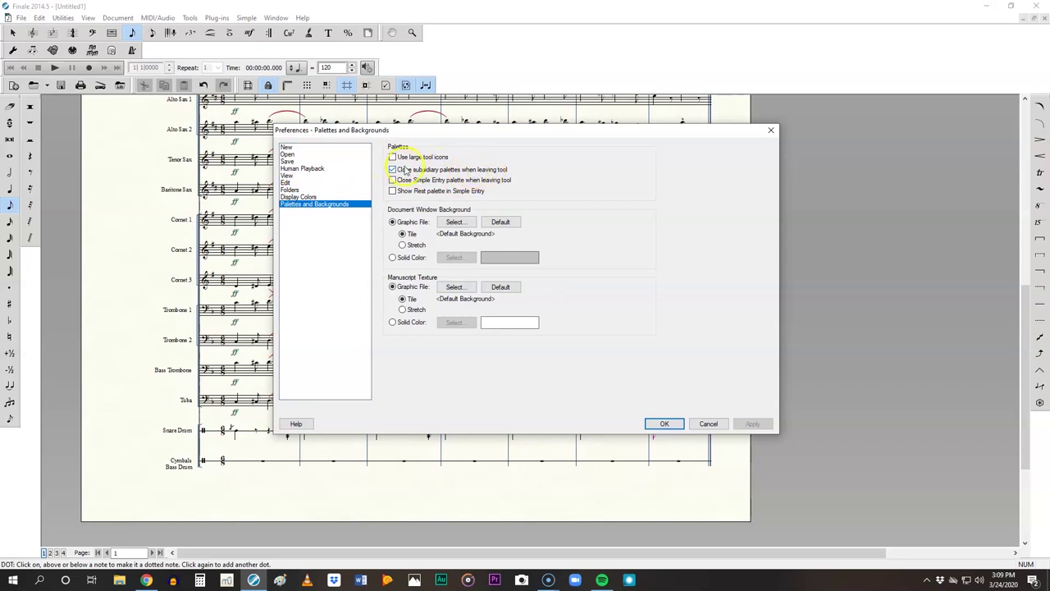
pyautogui.click(393, 169)
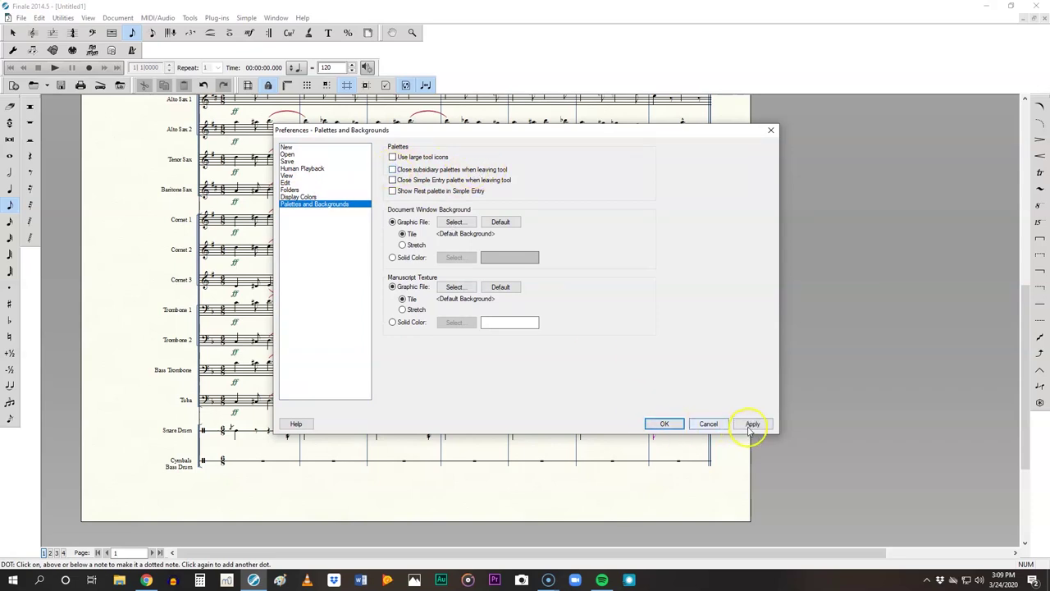
pyautogui.click(674, 423)
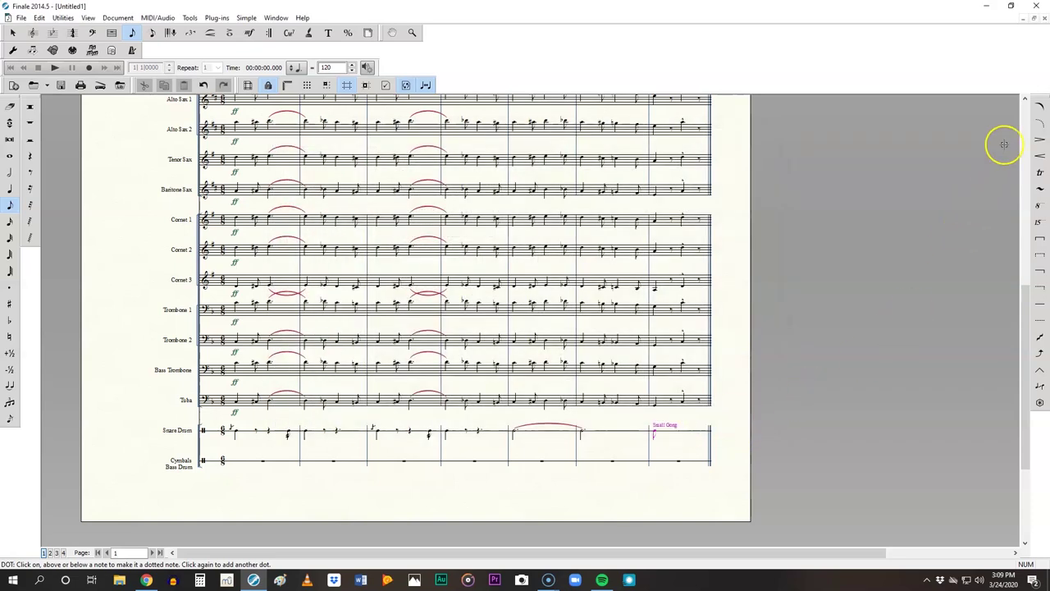
# Step: Extend the snare drum slur from measure 6 into the last measure
pyautogui.click(1039, 108)
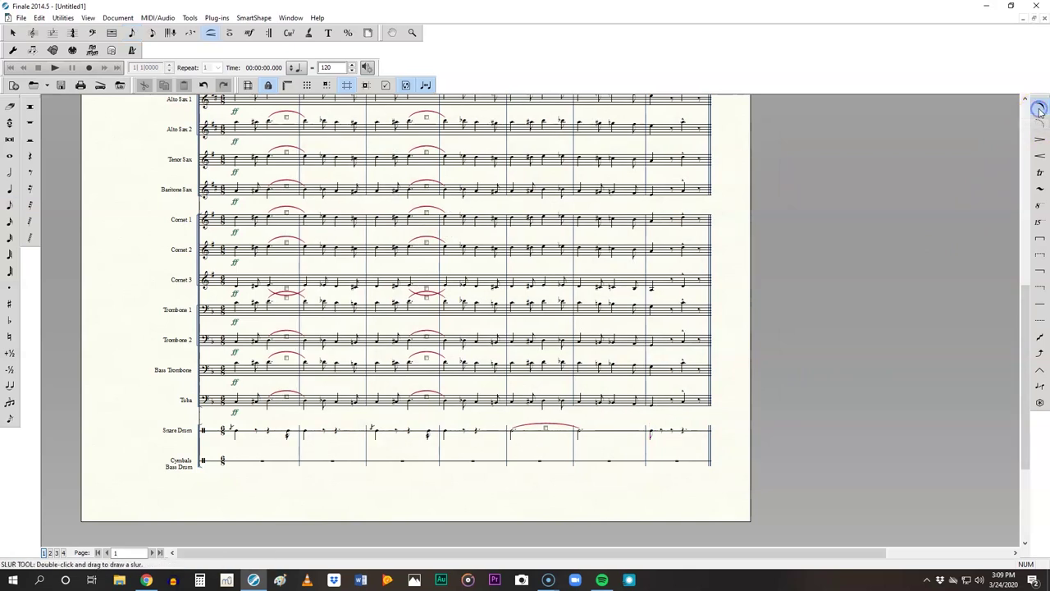
pyautogui.click(580, 430)
pyautogui.moveTo(579, 430); pyautogui.dragTo(649, 424)
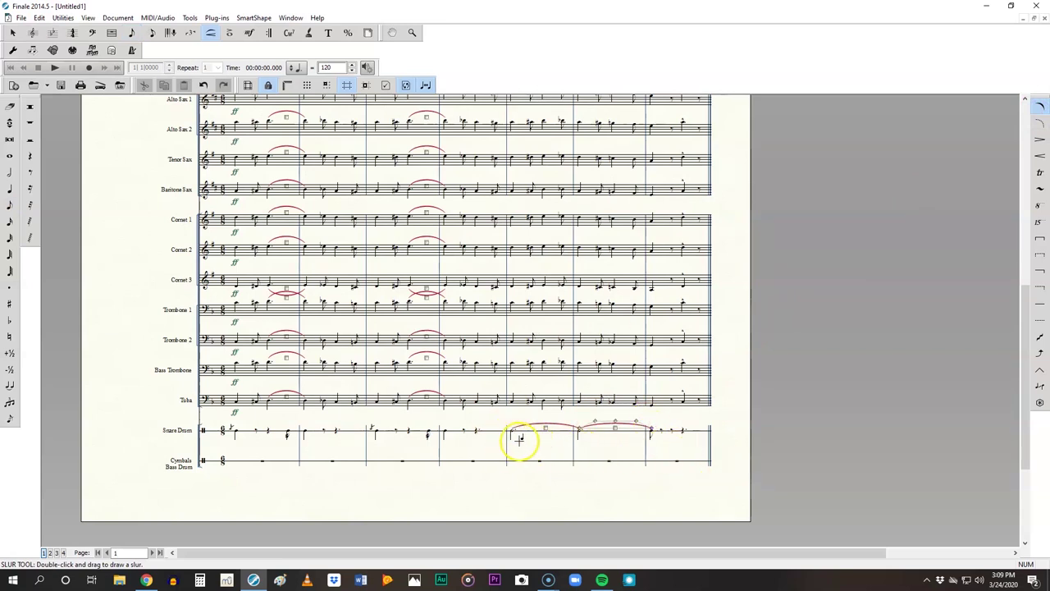
# Step: Attach an articulation to a slurred snare note and move it onto the measure 5 note
pyautogui.click(228, 32)
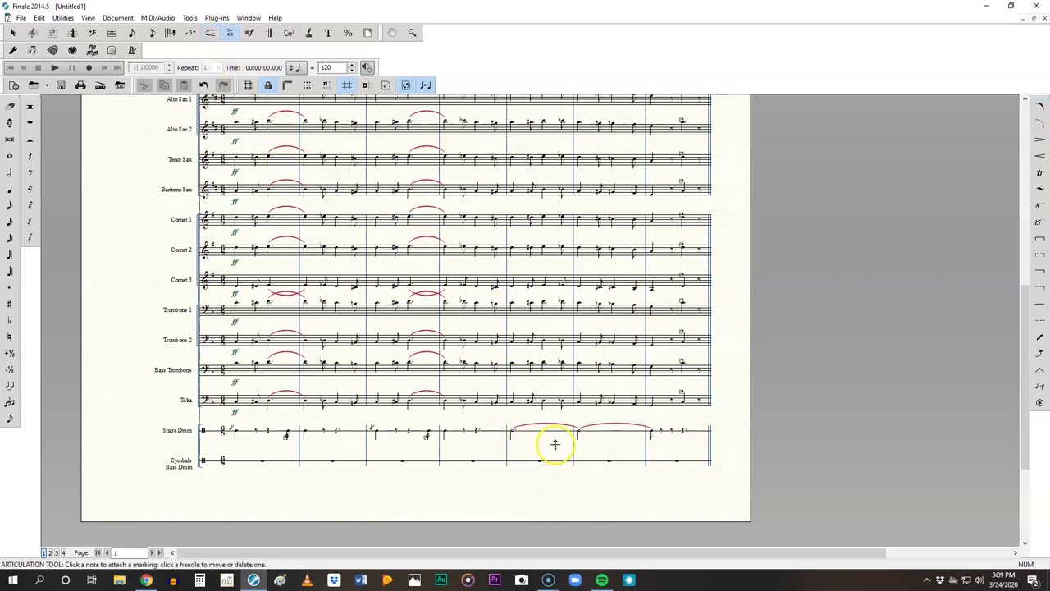
pyautogui.click(510, 436)
pyautogui.scroll(-2, 287, 302)
pyautogui.scroll(2, 262, 308)
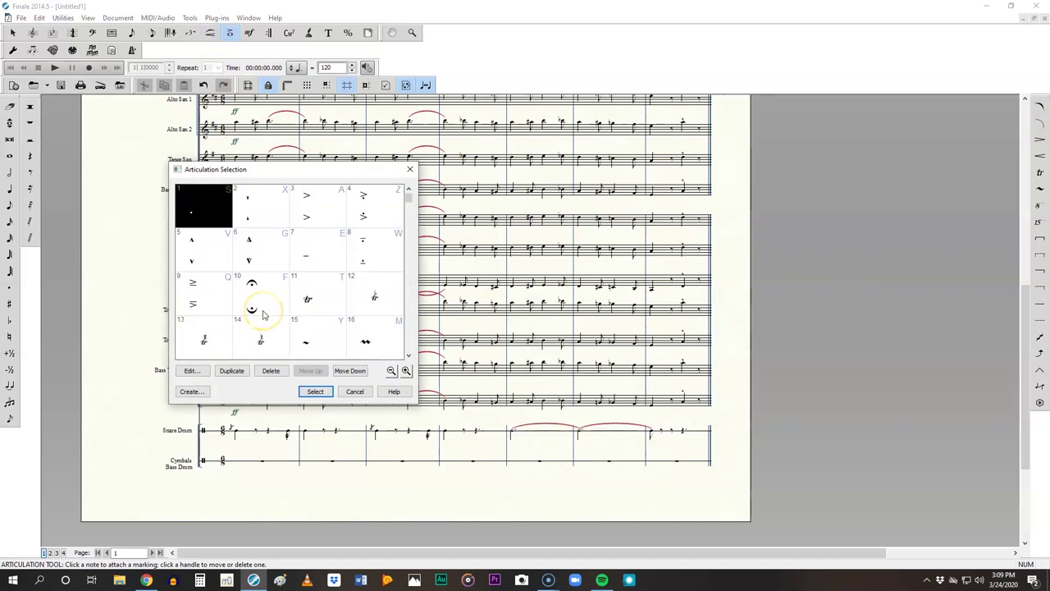
pyautogui.scroll(-3, 263, 314)
pyautogui.scroll(-2, 264, 315)
pyautogui.doubleClick(211, 336)
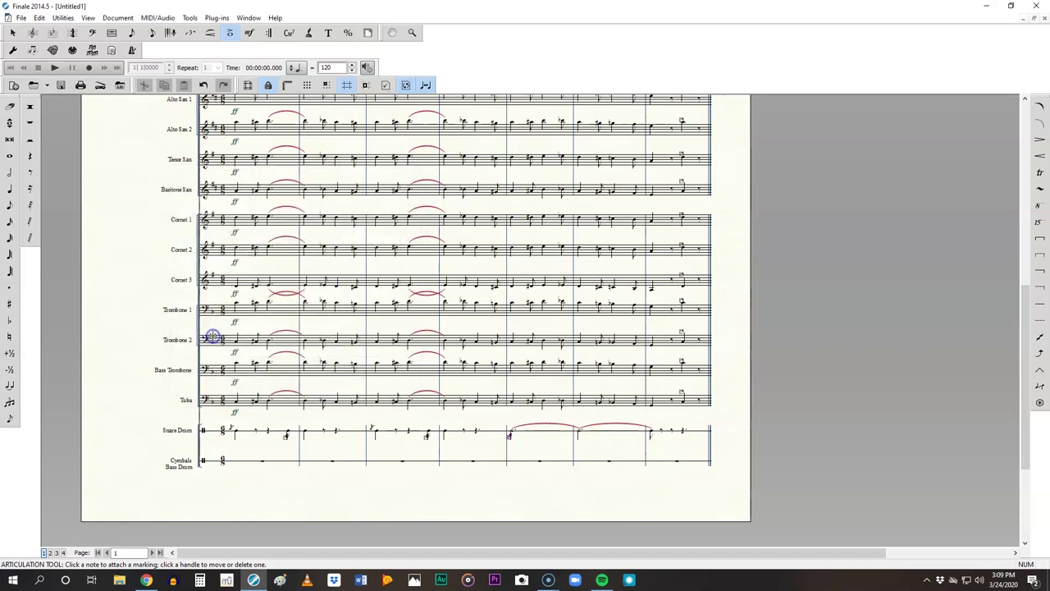
pyautogui.click(638, 439)
pyautogui.moveTo(638, 439); pyautogui.dragTo(579, 437)
# Step: Attach an articulation to another slurred snare note
pyautogui.click(580, 437)
pyautogui.scroll(-3, 320, 326)
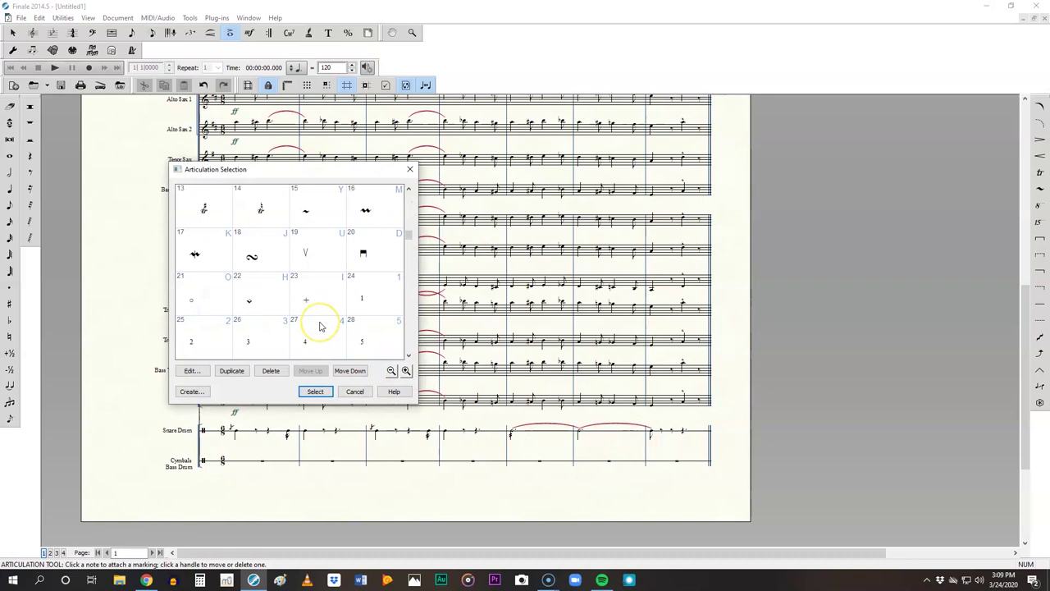
pyautogui.scroll(-2, 320, 326)
pyautogui.doubleClick(210, 343)
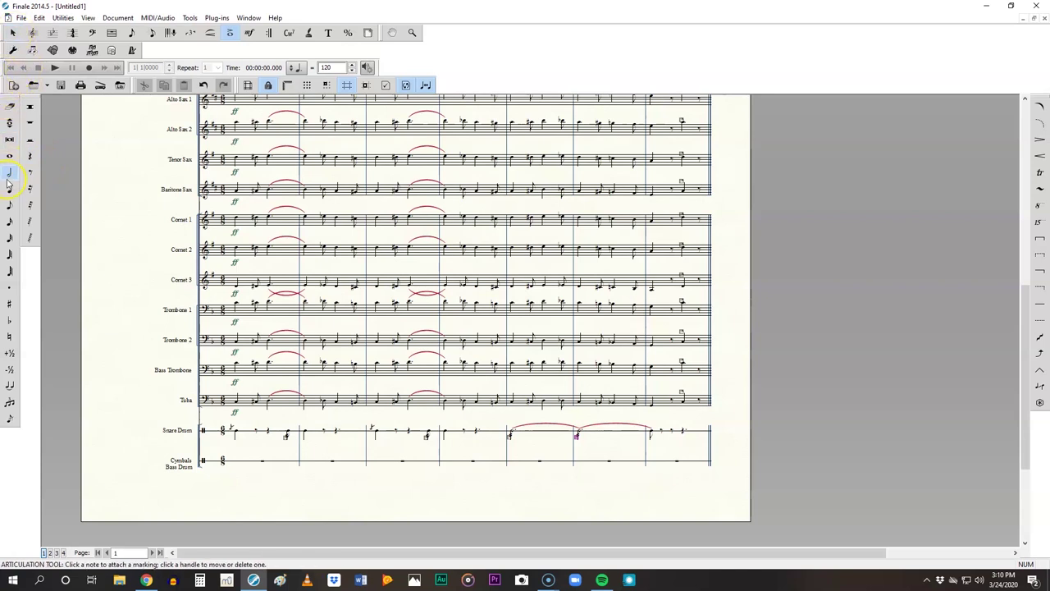
# Step: Enter Medium Gong quarters, eighth and quarter rests, and a Large Gong eighth in the opening Cymbals measures
pyautogui.click(9, 190)
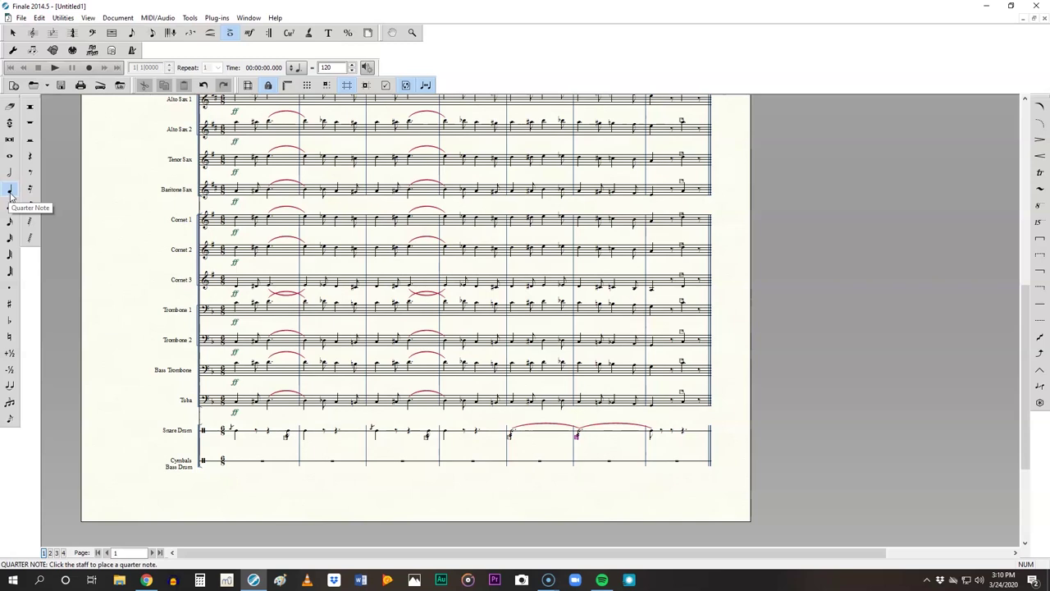
pyautogui.click(90, 370)
pyautogui.click(227, 462)
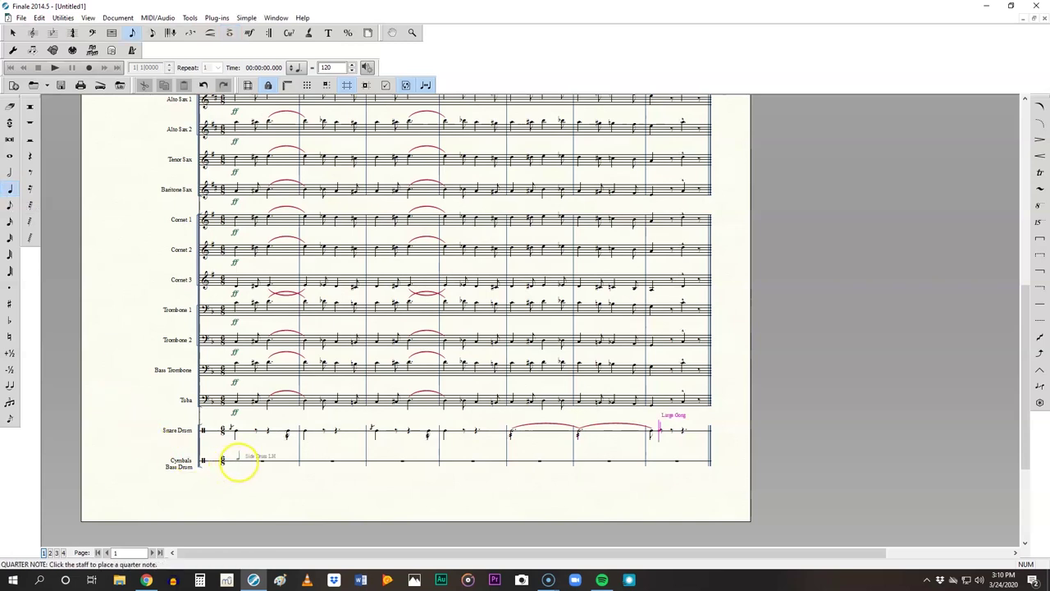
pyautogui.click(237, 462)
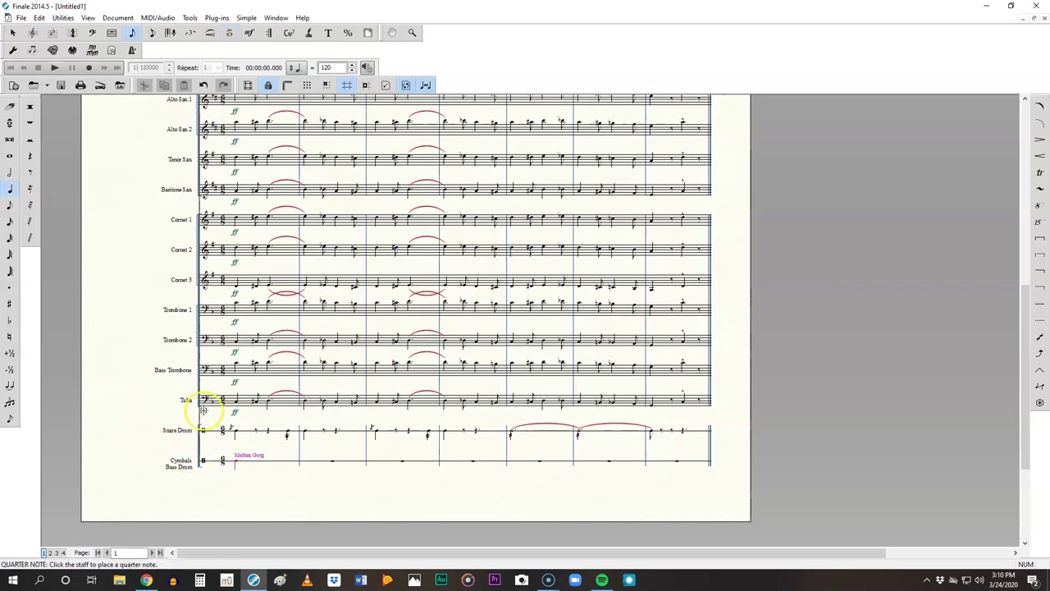
pyautogui.click(29, 172)
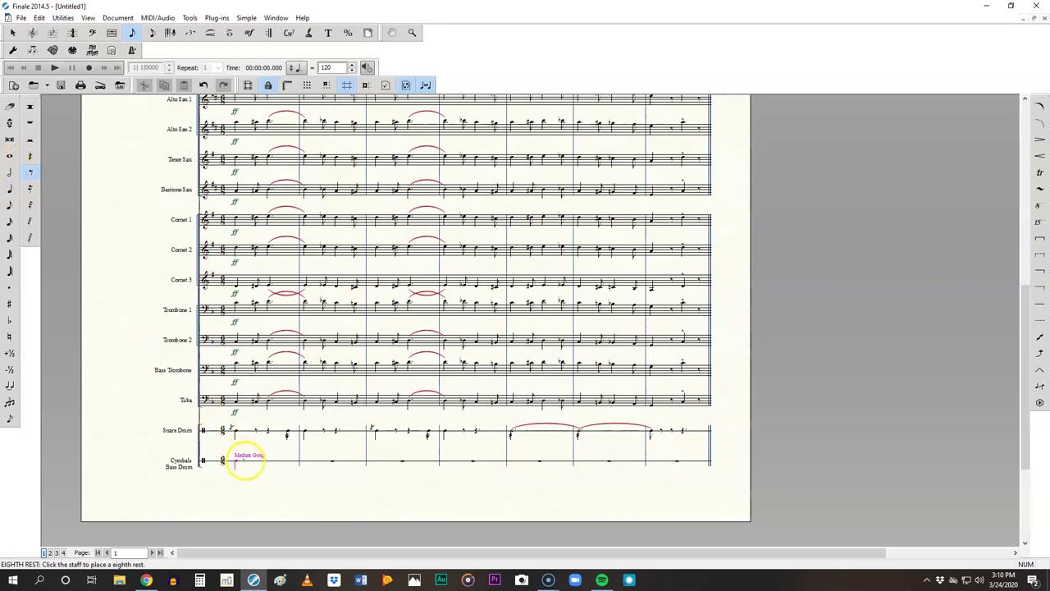
pyautogui.click(246, 462)
pyautogui.click(30, 156)
pyautogui.click(271, 464)
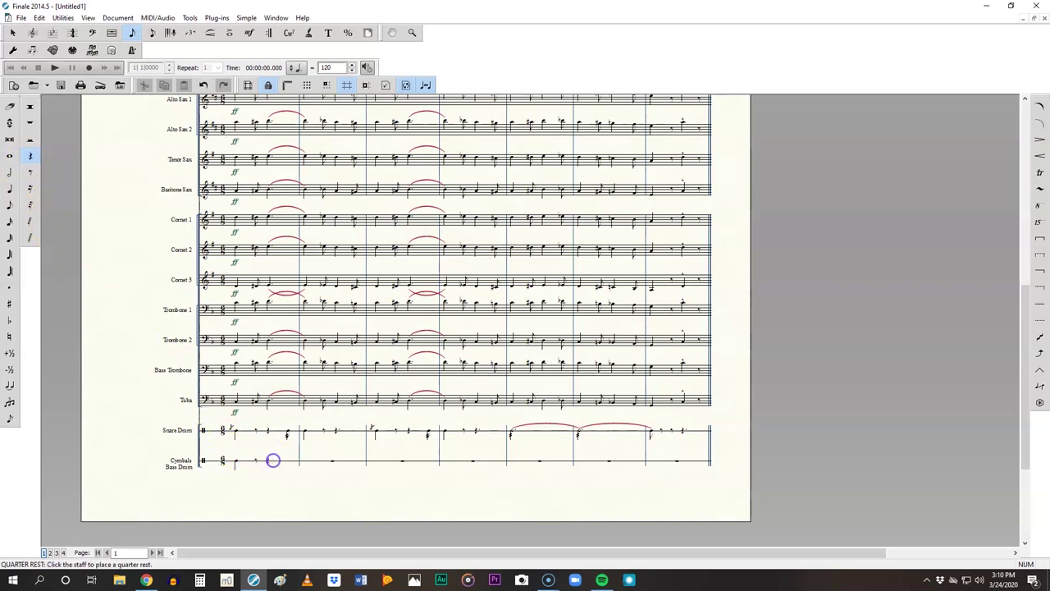
pyautogui.click(10, 205)
pyautogui.click(287, 463)
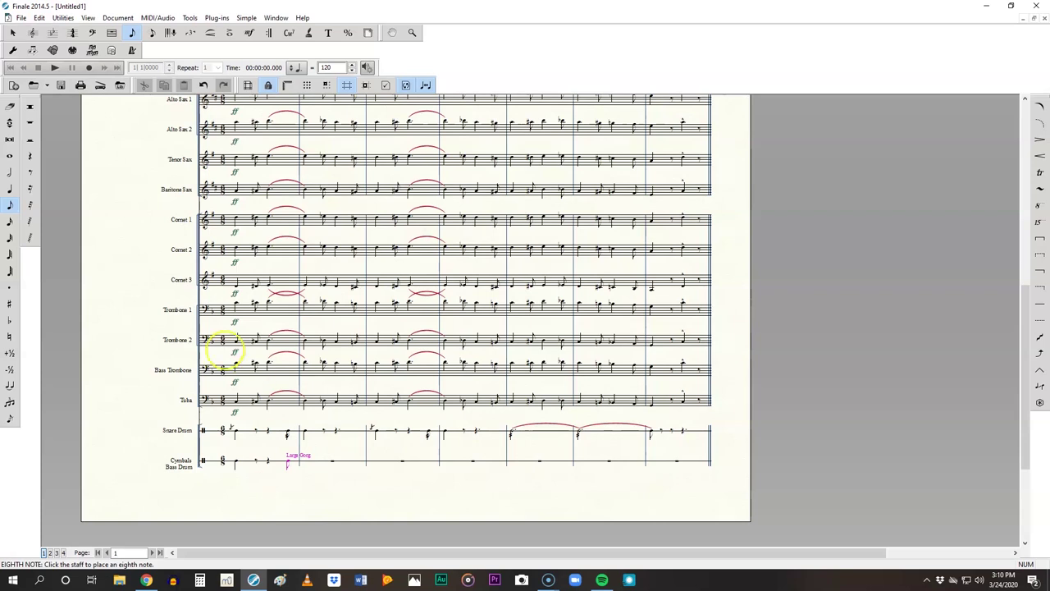
pyautogui.click(10, 189)
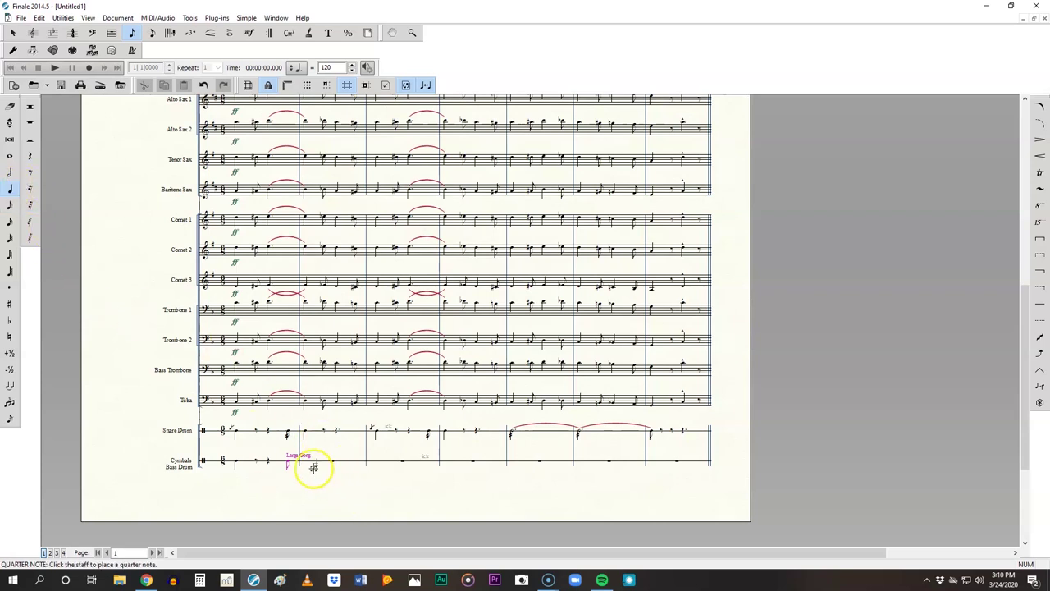
pyautogui.click(310, 463)
# Step: Copy the first two Cymbals/Bass Drum measures into measures 3–4
pyautogui.click(12, 33)
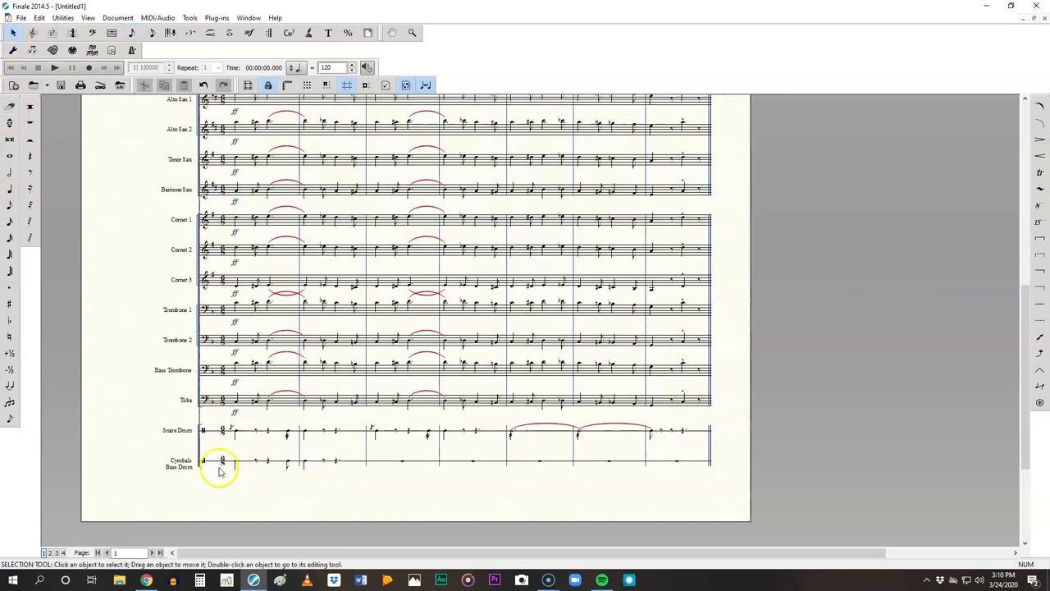
pyautogui.click(232, 458)
pyautogui.moveTo(232, 458); pyautogui.dragTo(366, 477)
pyautogui.click(386, 459)
pyautogui.hotkey('ctrl', 'v')
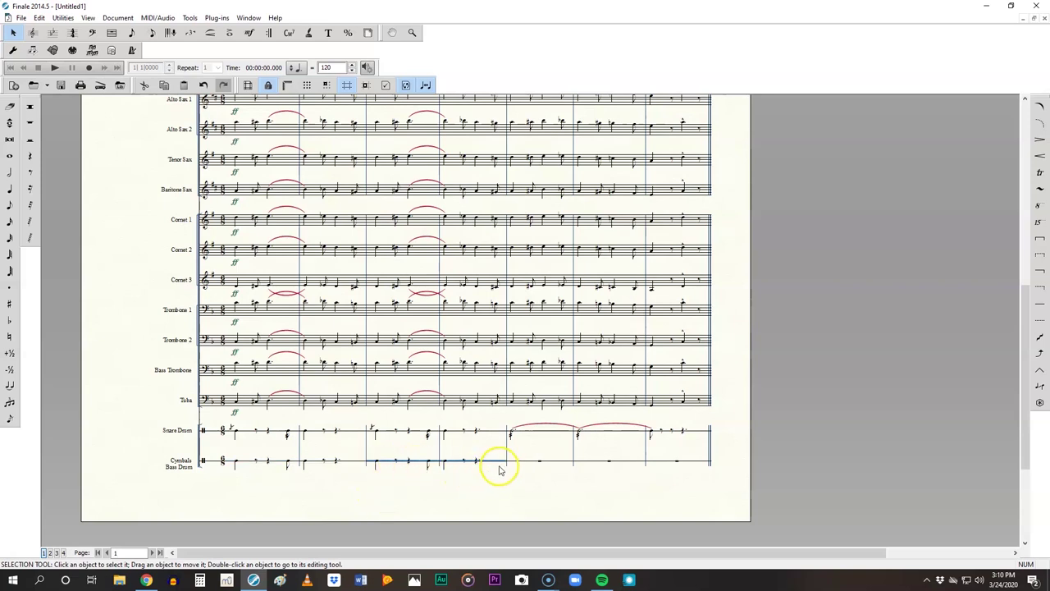
# Step: Enter Medium Gong quarter notes and eighth rests in the next Cymbals/Bass Drum measure
pyautogui.click(10, 190)
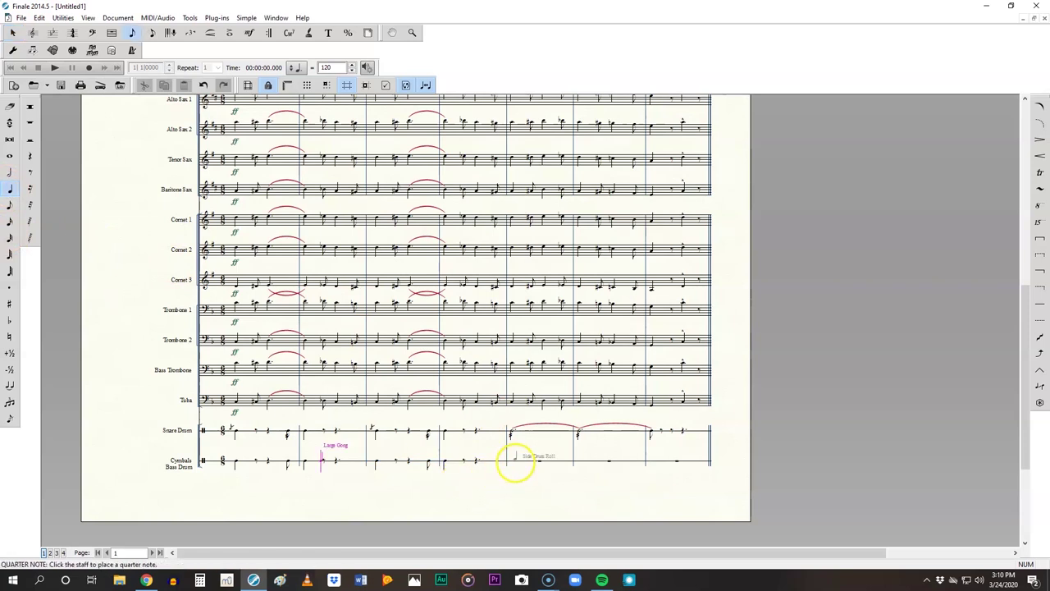
pyautogui.click(515, 462)
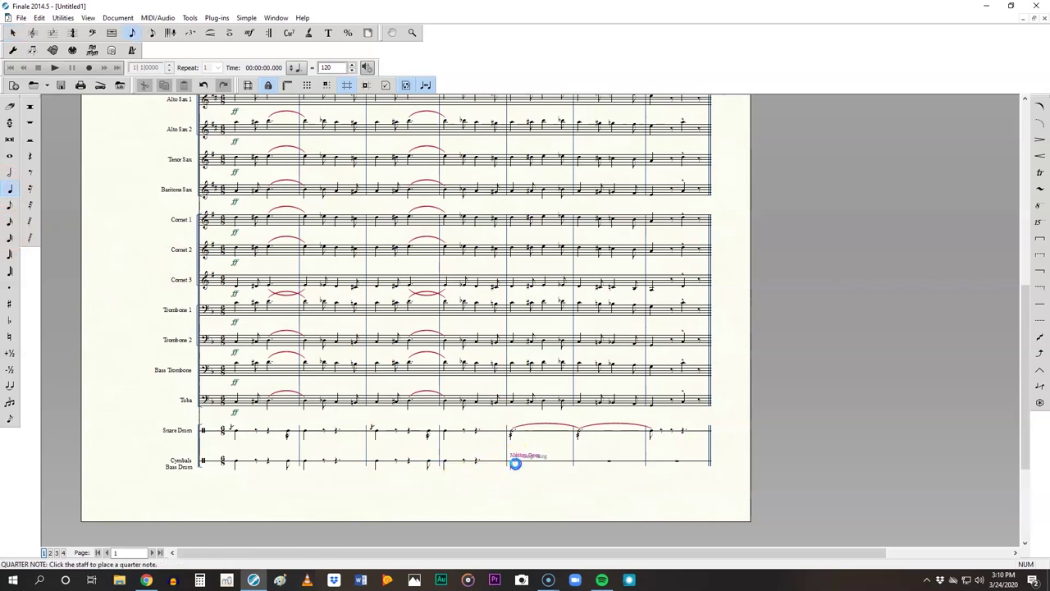
pyautogui.click(30, 170)
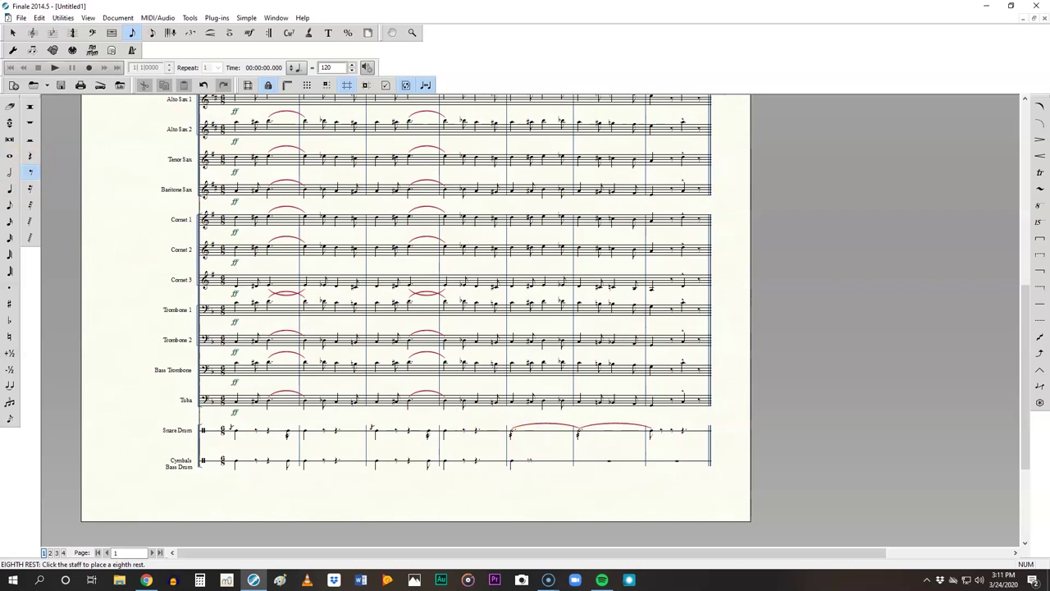
pyautogui.click(8, 189)
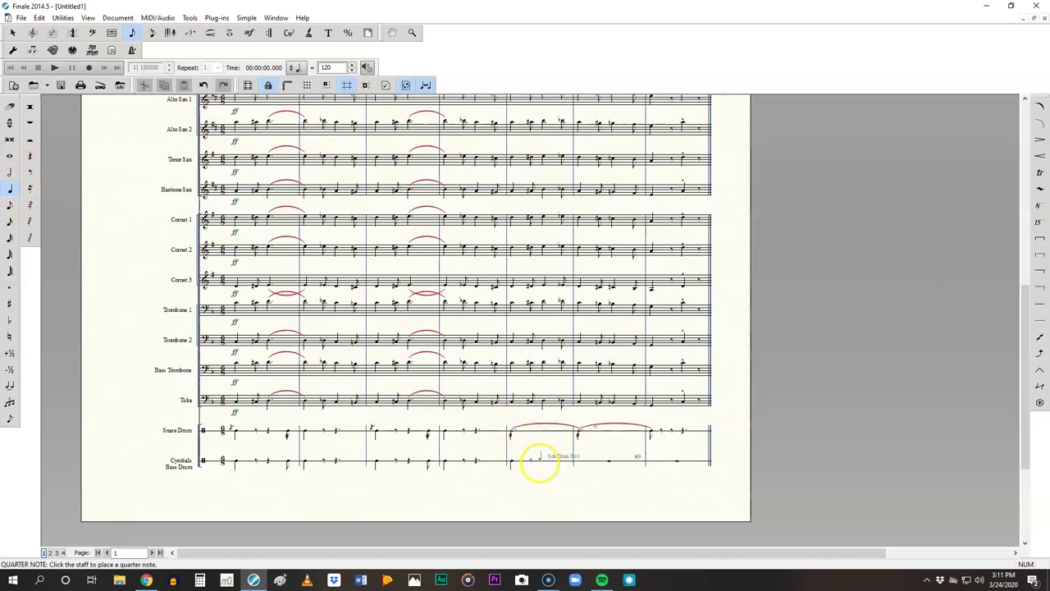
pyautogui.click(541, 461)
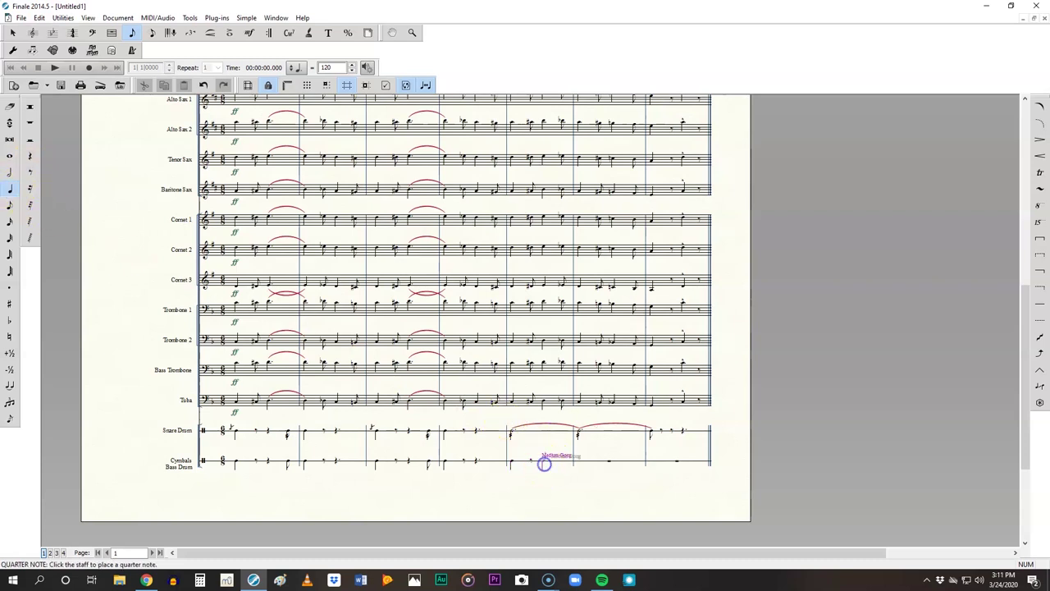
pyautogui.click(29, 174)
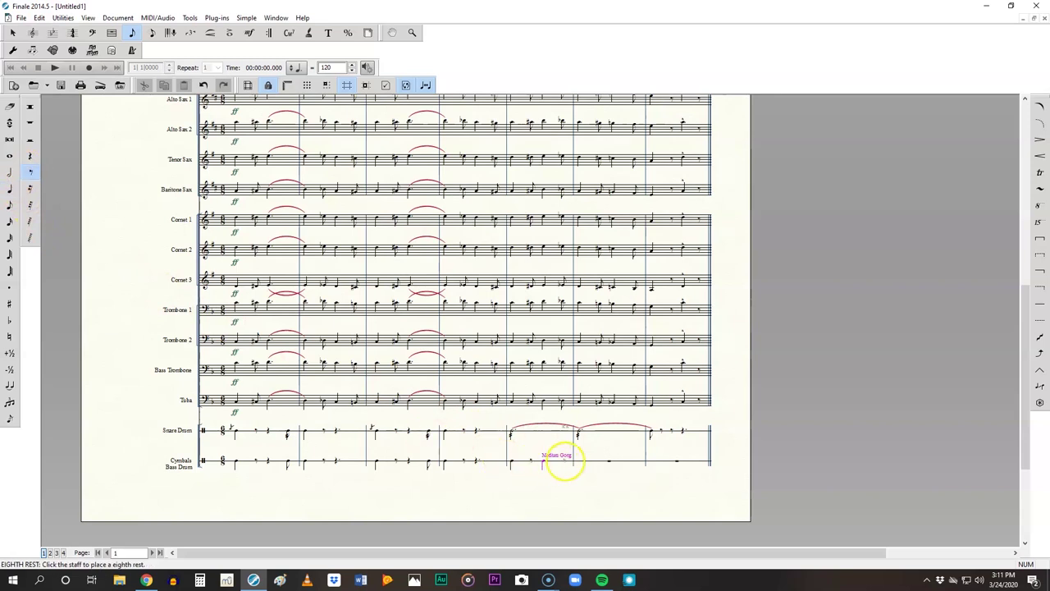
pyautogui.click(564, 462)
pyautogui.click(548, 481)
# Step: Add a Large Gong eighth note in the last Cymbals/Bass Drum measure
pyautogui.click(13, 32)
pyautogui.moveTo(510, 451); pyautogui.dragTo(570, 486)
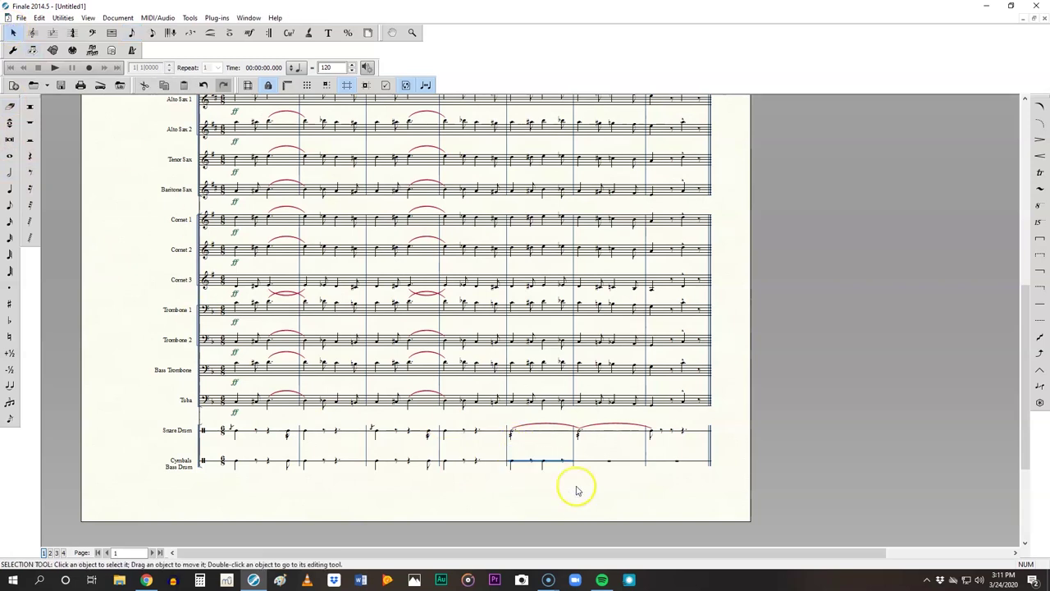
pyautogui.click(615, 456)
pyautogui.click(10, 205)
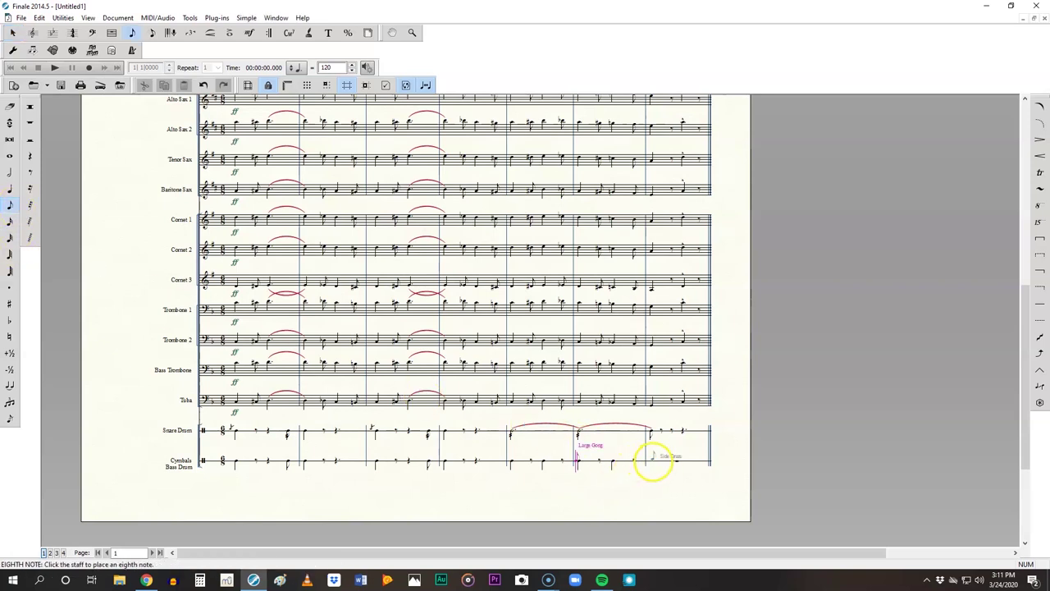
pyautogui.click(653, 460)
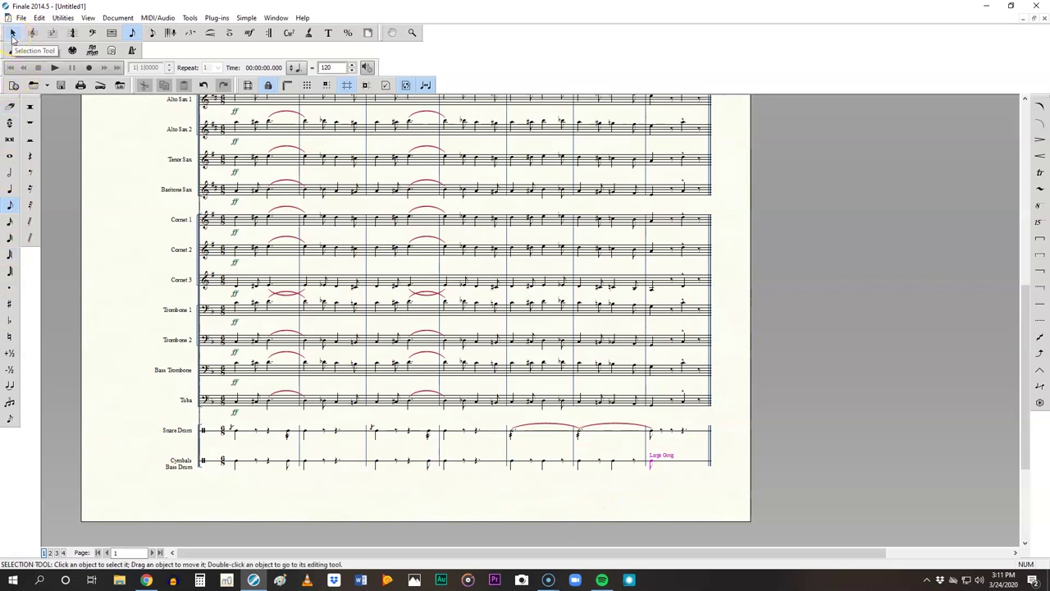
pyautogui.click(12, 34)
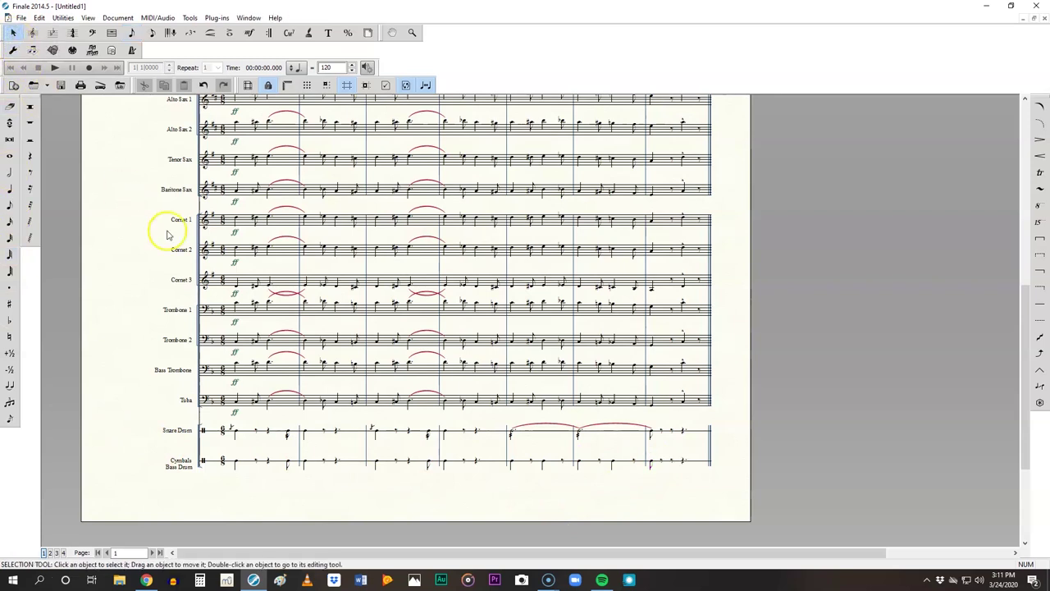
pyautogui.scroll(2, 579, 417)
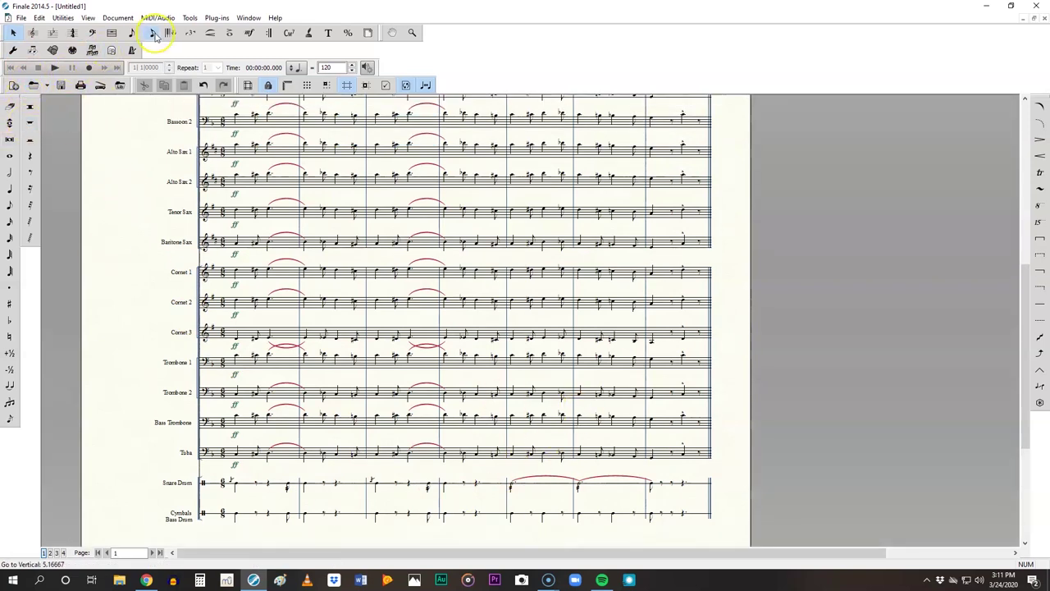
# Step: Place an ff expression under the first measure of both the Snare Drum and Cymbals/Bass Drum staves
pyautogui.click(249, 33)
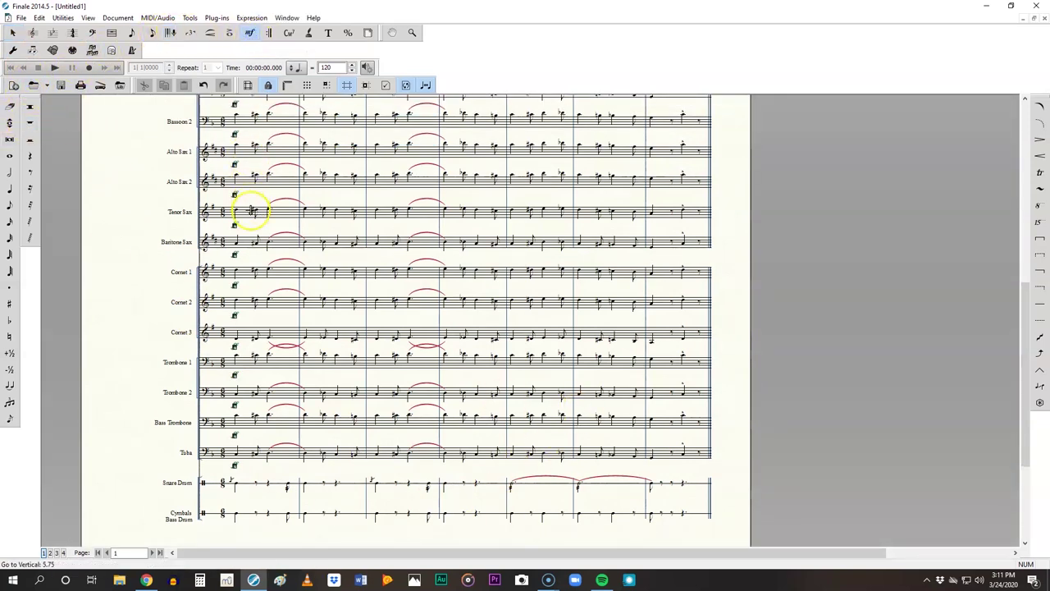
pyautogui.scroll(-2, 250, 224)
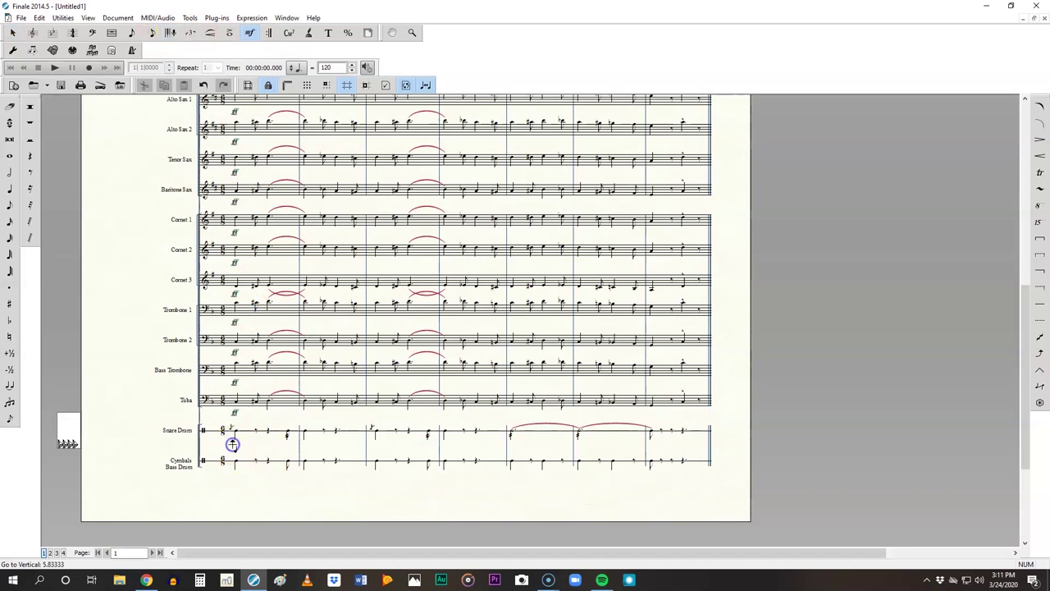
pyautogui.doubleClick(232, 444)
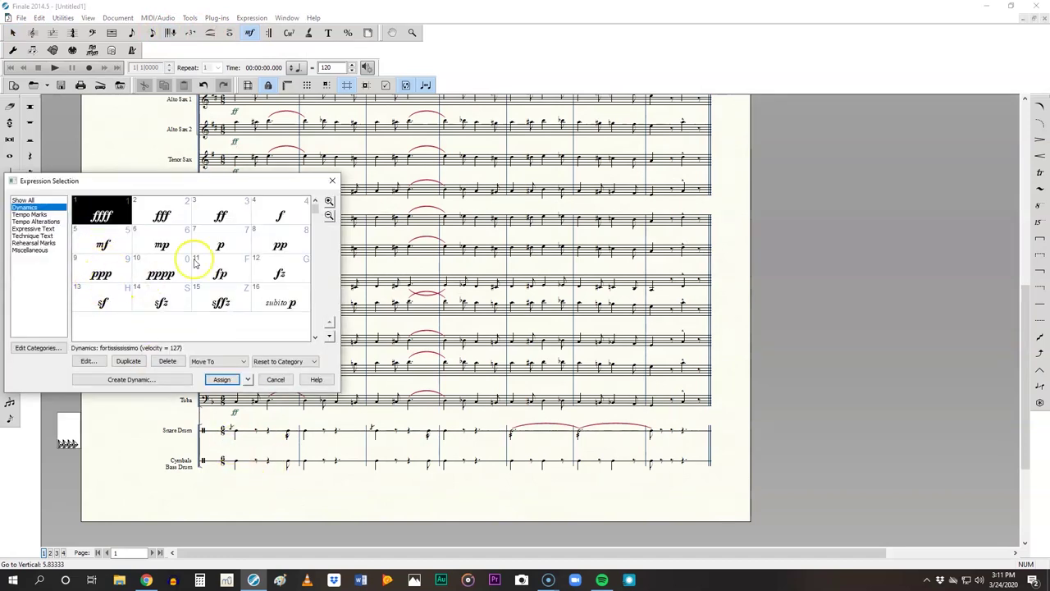
pyautogui.doubleClick(223, 213)
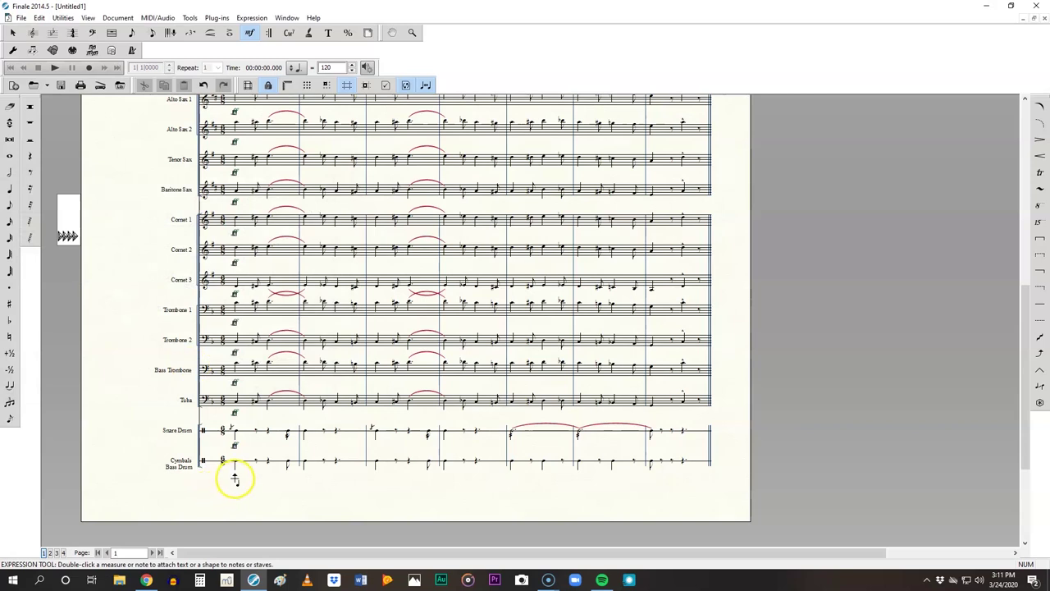
pyautogui.doubleClick(235, 473)
pyautogui.doubleClick(218, 219)
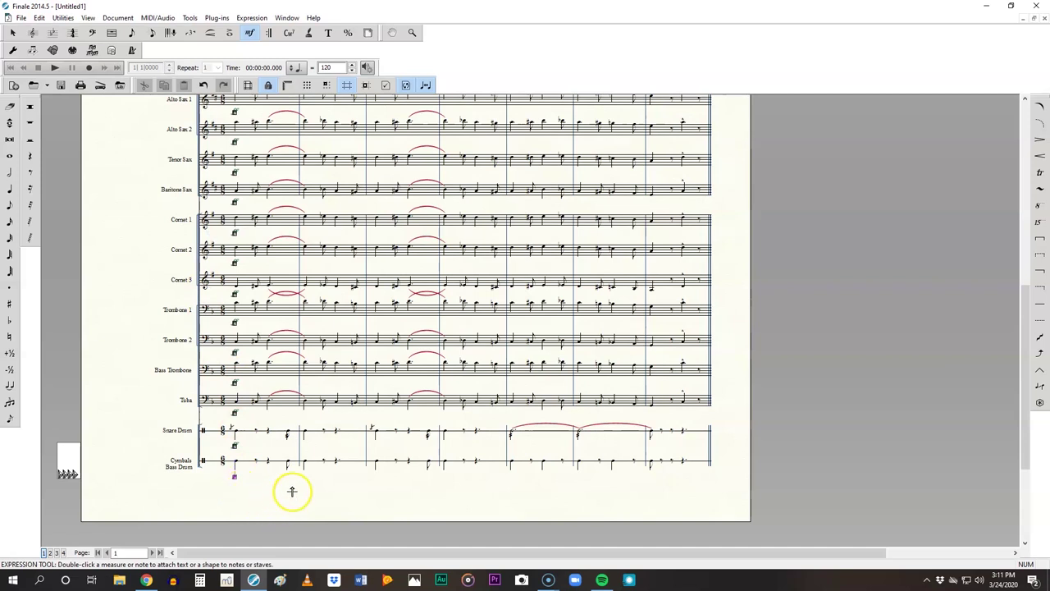
pyautogui.scroll(6, 426, 481)
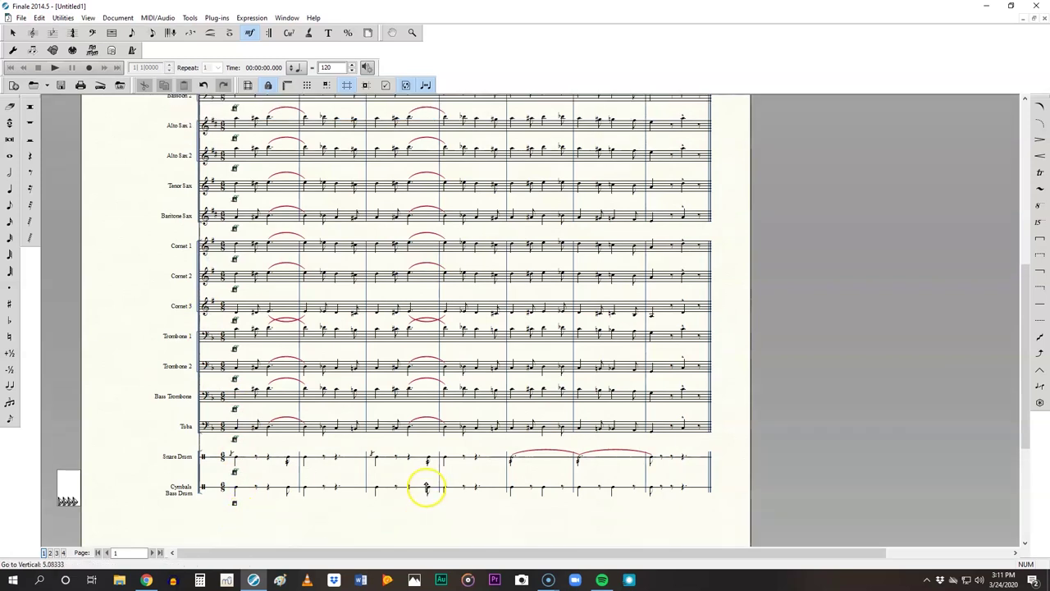
pyautogui.scroll(10, 425, 487)
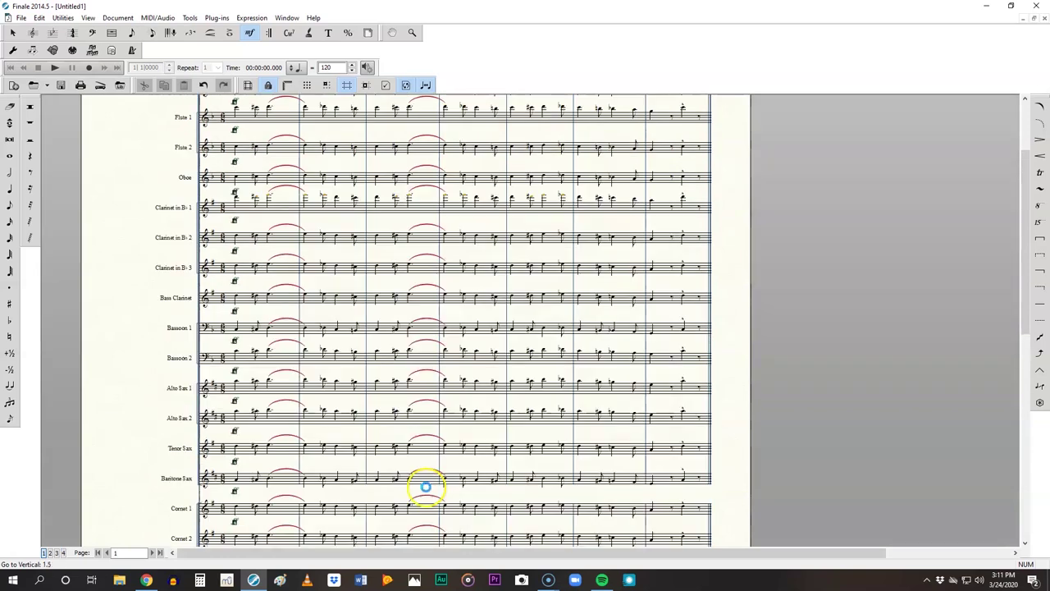
pyautogui.scroll(-9, 391, 476)
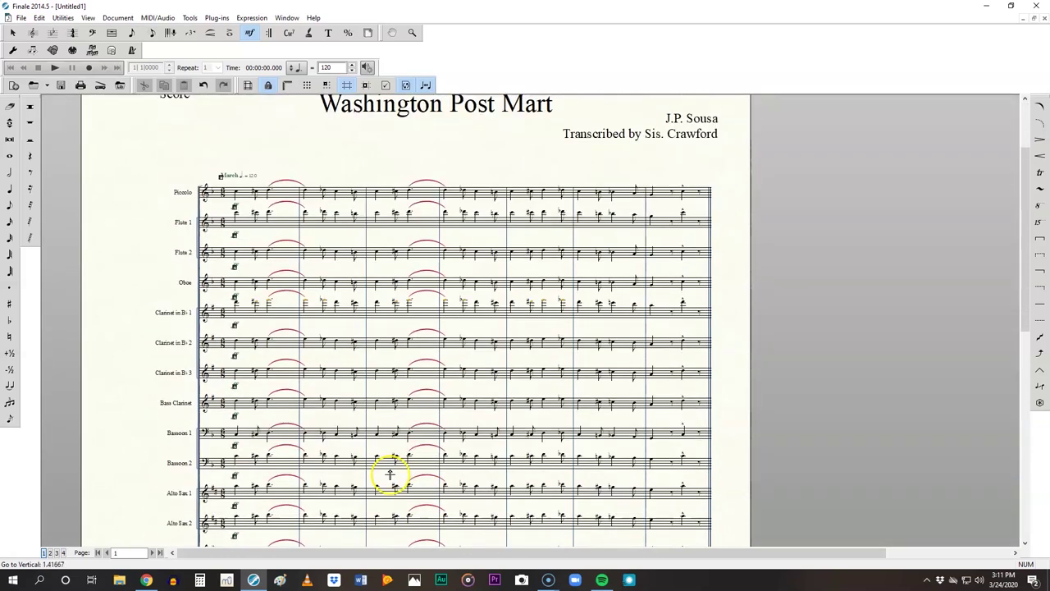
pyautogui.scroll(-3, 391, 476)
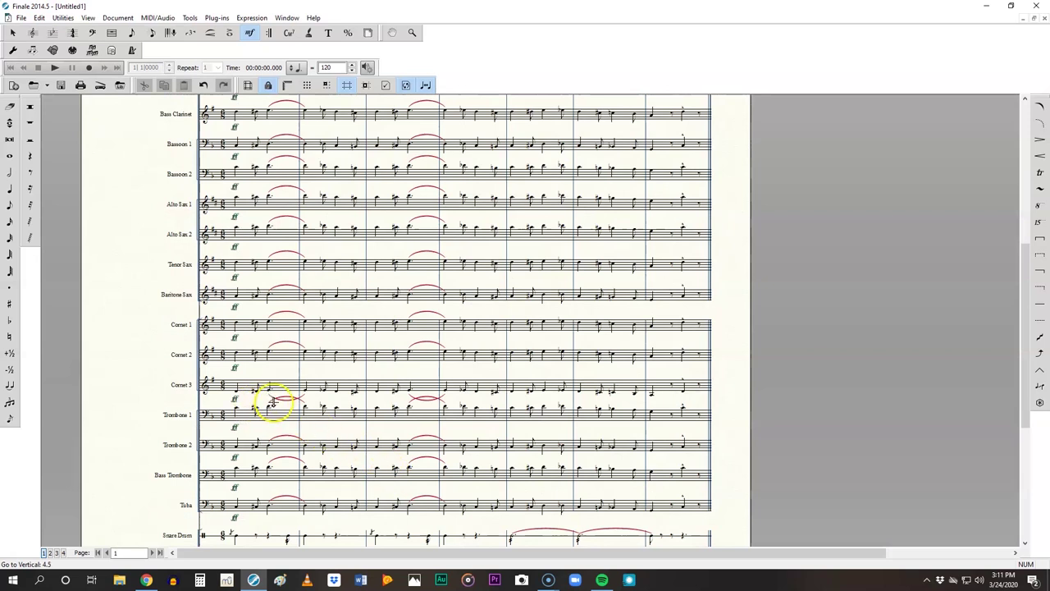
# Step: Edit the first Cornet 3 slur and pull its curve down away from Trombone 1
pyautogui.click(10, 33)
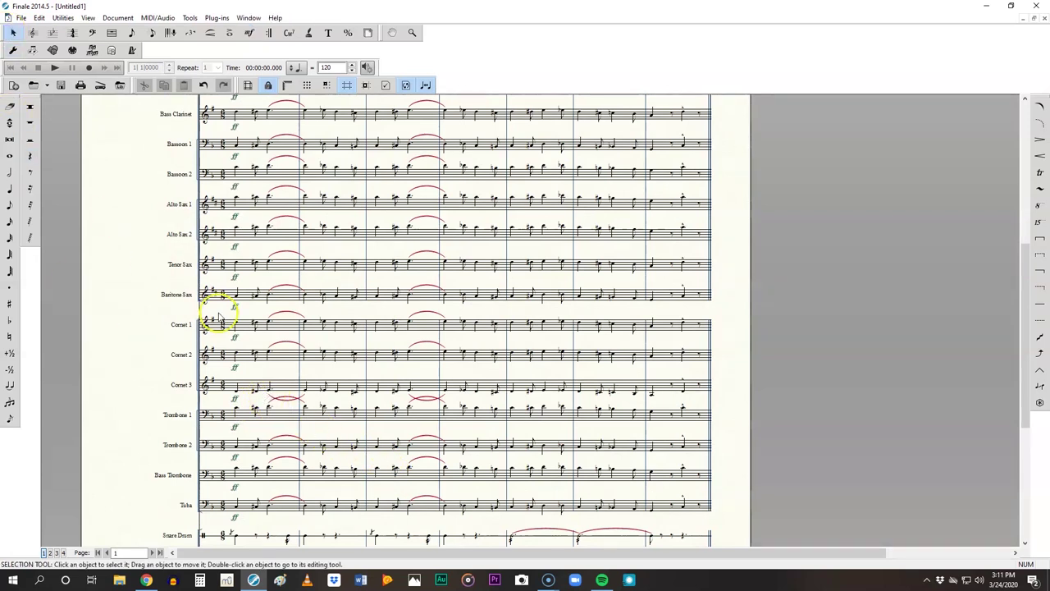
pyautogui.rightClick(285, 401)
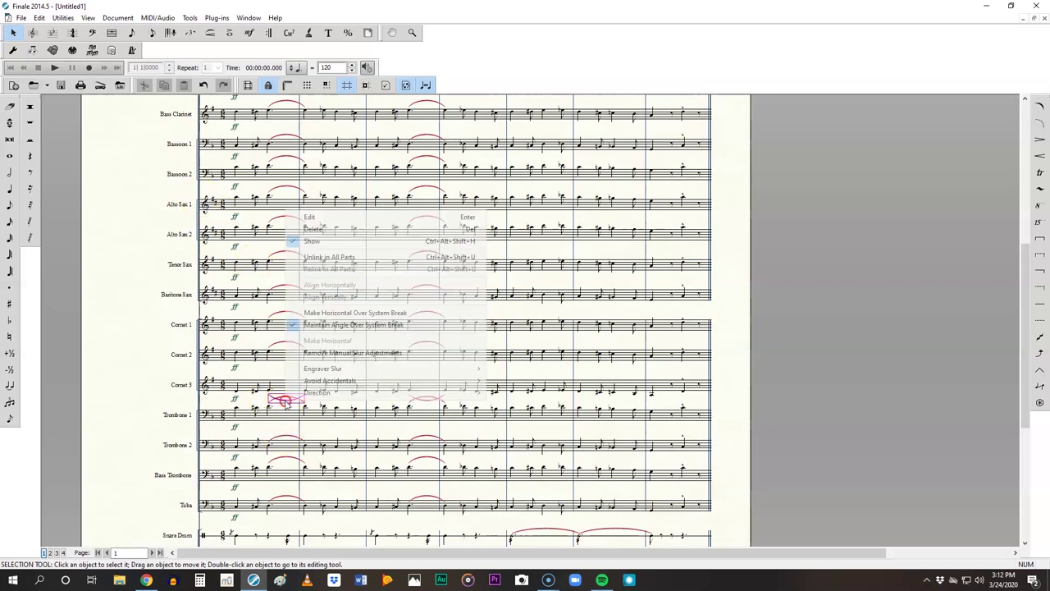
pyautogui.click(308, 217)
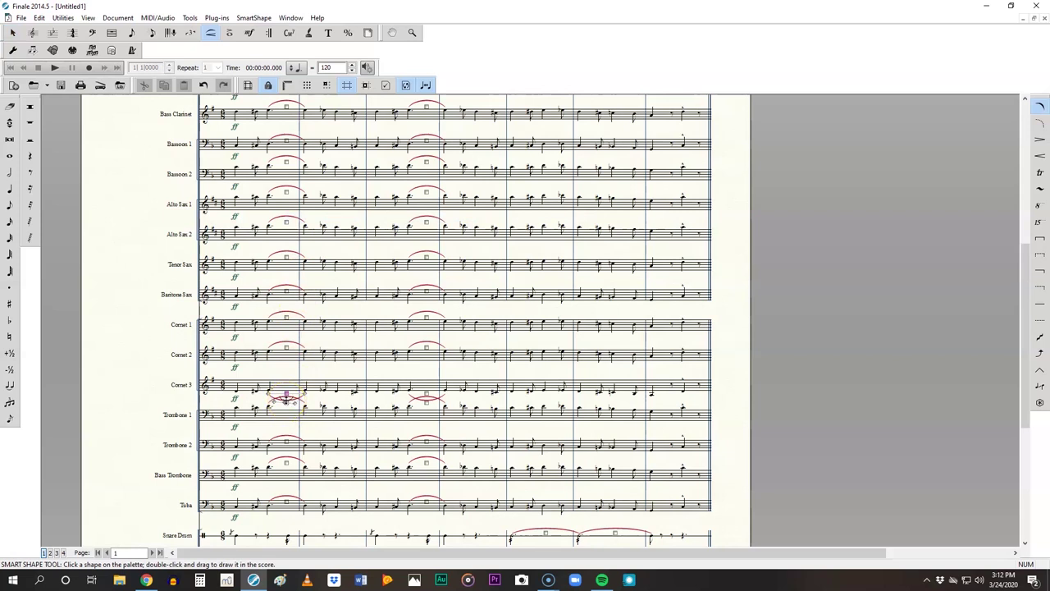
pyautogui.scroll(3, 285, 399)
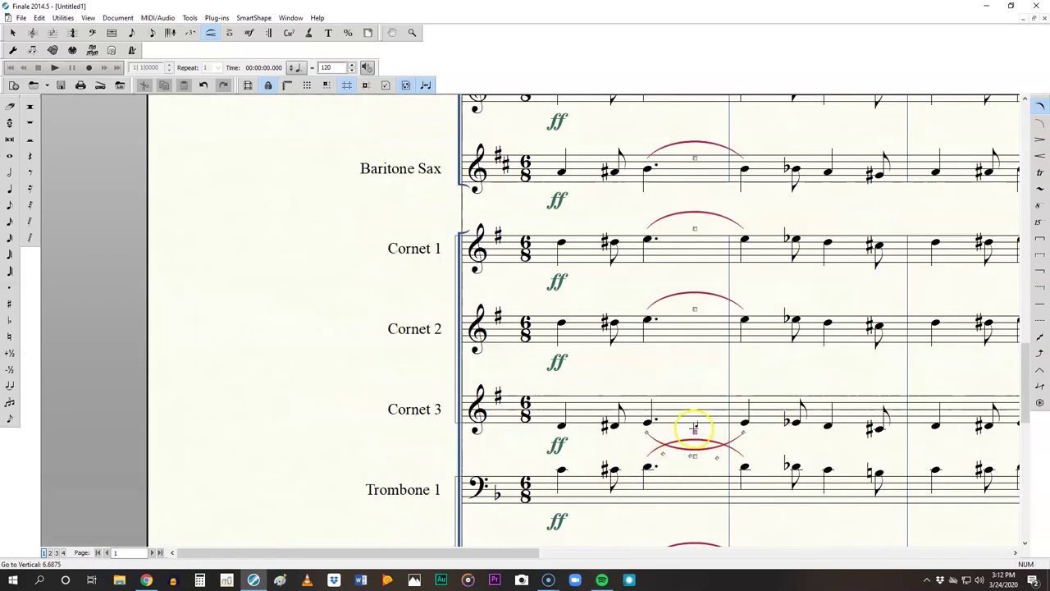
pyautogui.moveTo(694, 431)
pyautogui.mouseDown()
pyautogui.moveTo(694, 459)
pyautogui.moveTo(694, 449)
pyautogui.mouseUp()
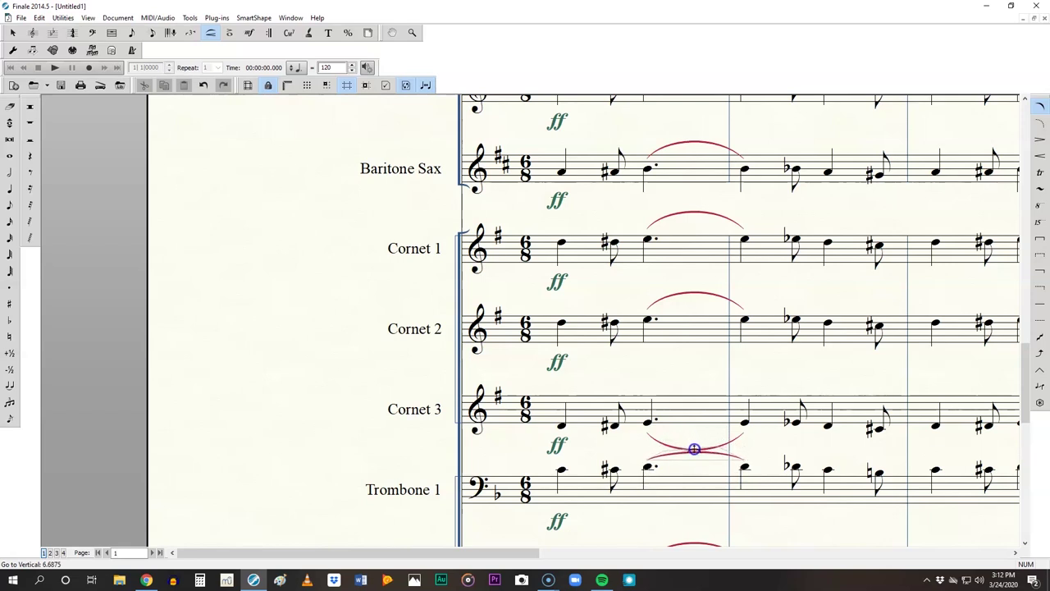
pyautogui.click(653, 429)
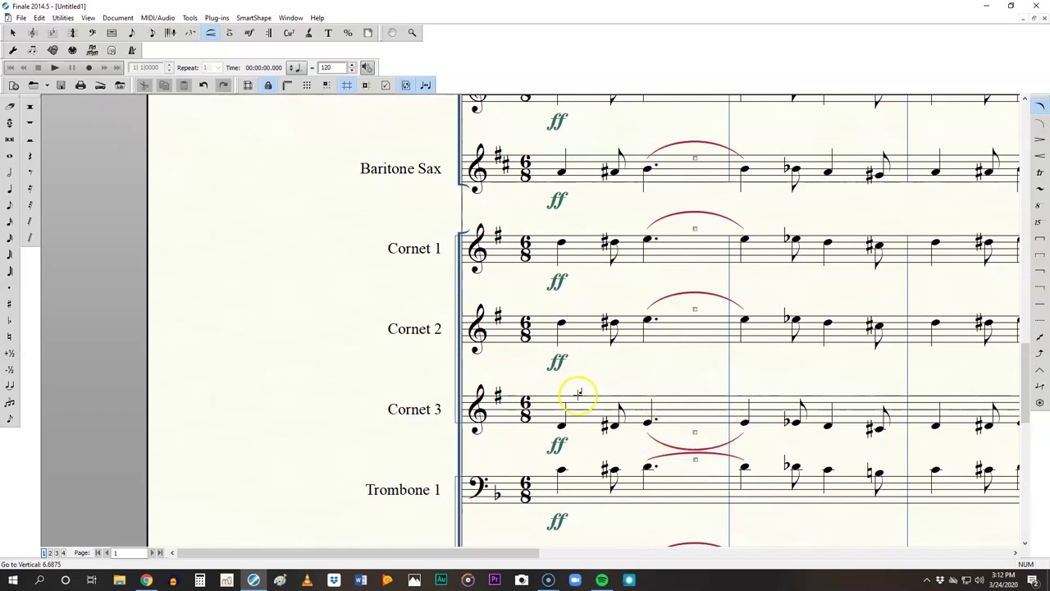
pyautogui.rightClick(653, 438)
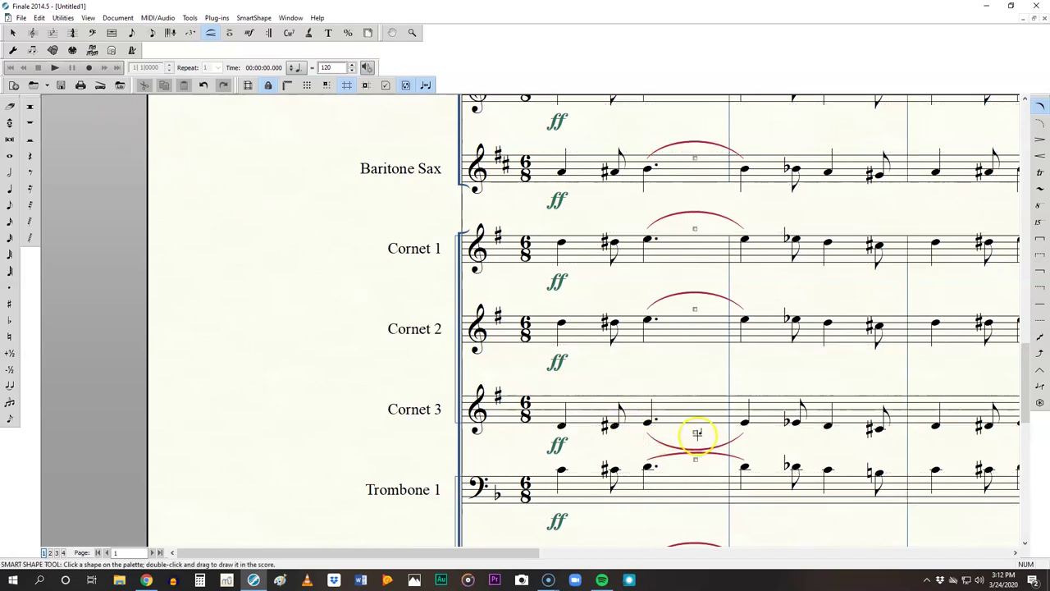
pyautogui.click(695, 432)
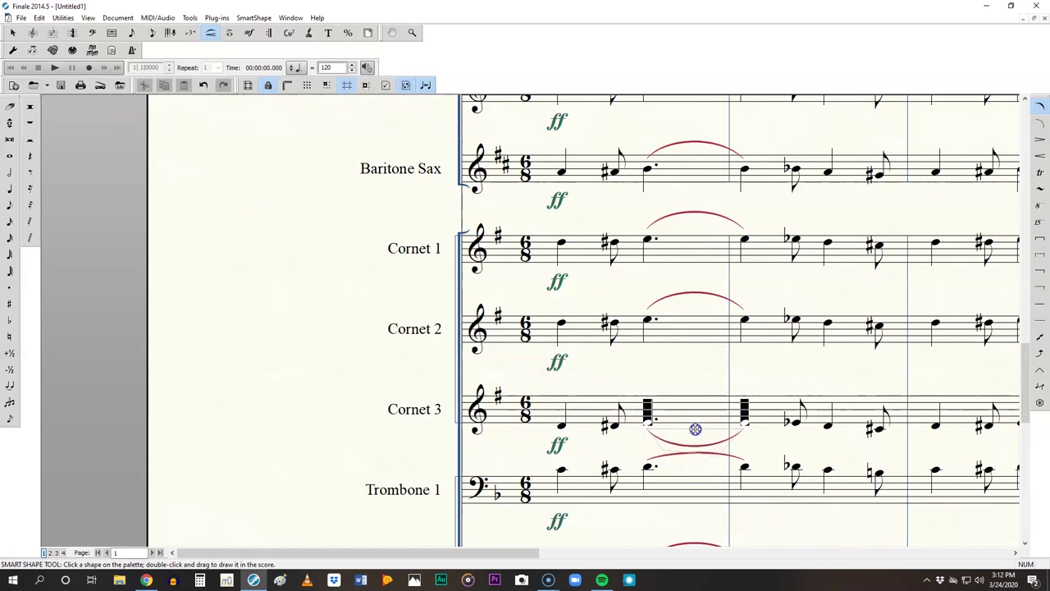
pyautogui.scroll(-3, 695, 429)
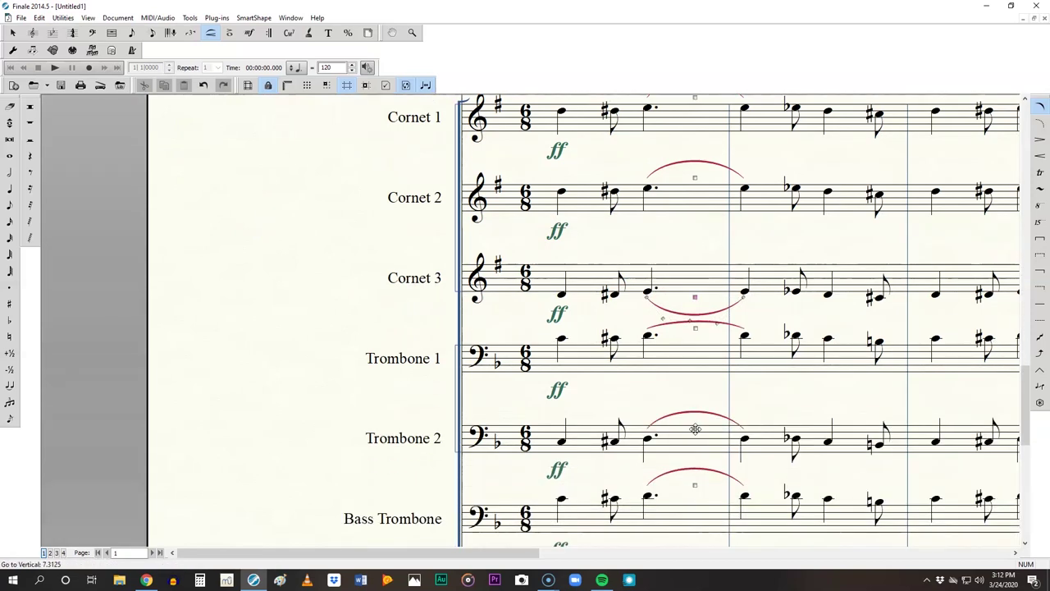
pyautogui.scroll(-2, 695, 430)
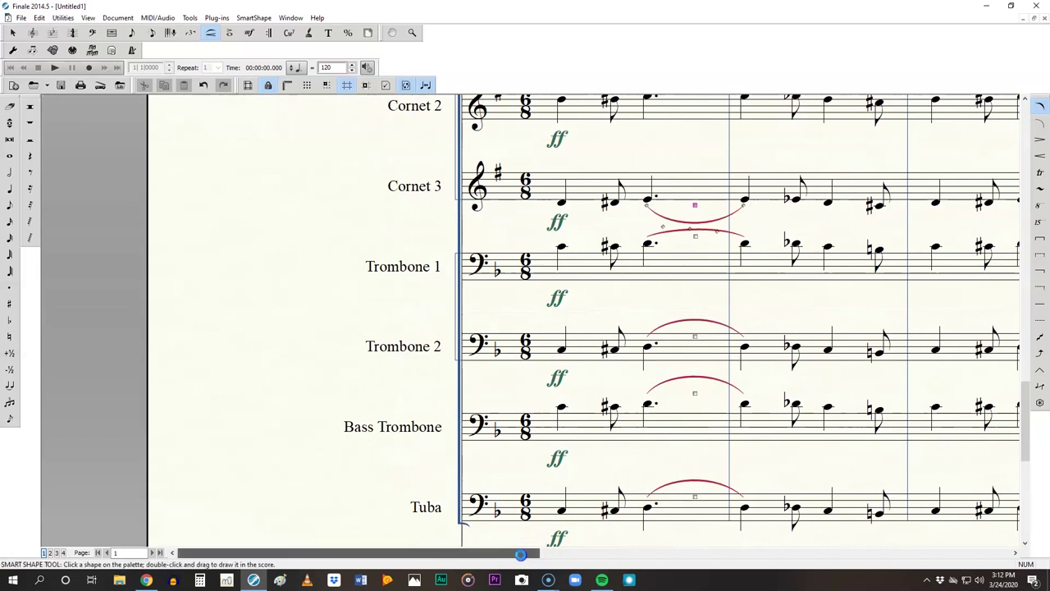
# Step: Reshape the later crossing pair of slurs so they no longer overlap
pyautogui.moveTo(521, 554); pyautogui.dragTo(680, 554)
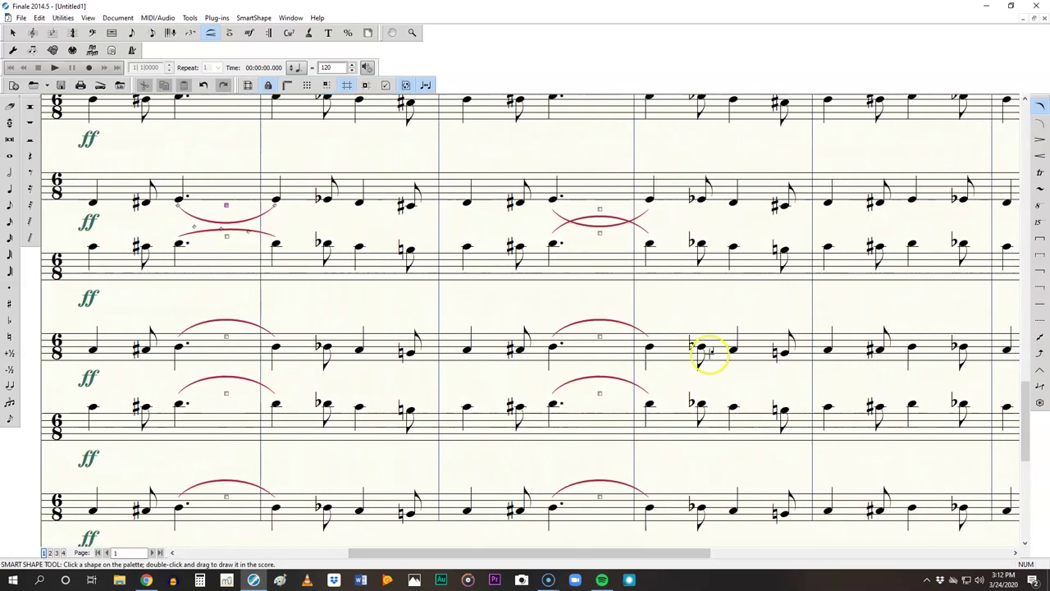
pyautogui.click(600, 210)
pyautogui.moveTo(600, 214); pyautogui.dragTo(601, 205)
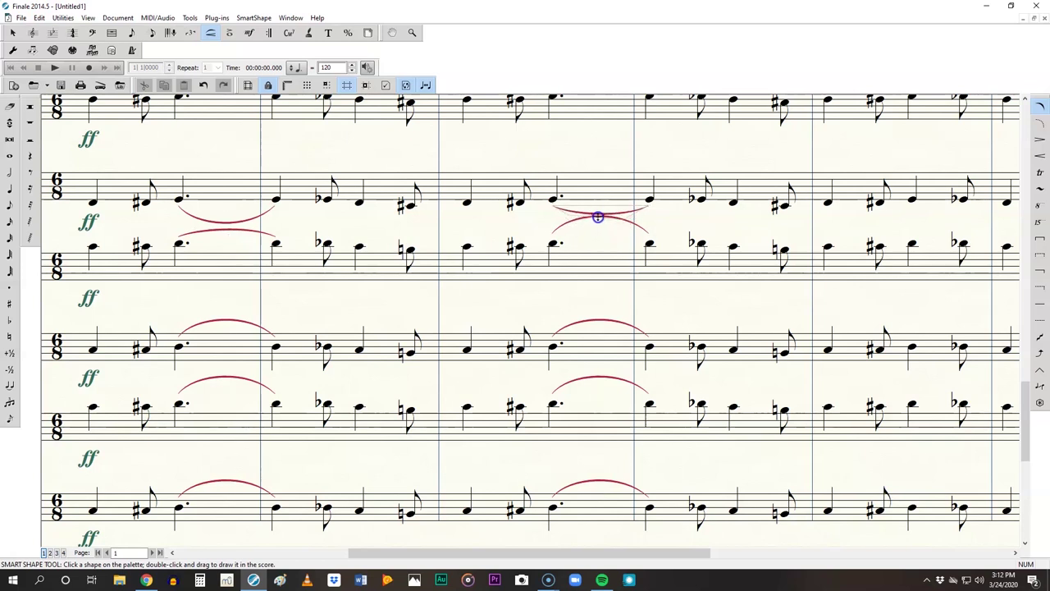
pyautogui.click(600, 234)
pyautogui.moveTo(600, 234); pyautogui.dragTo(602, 236)
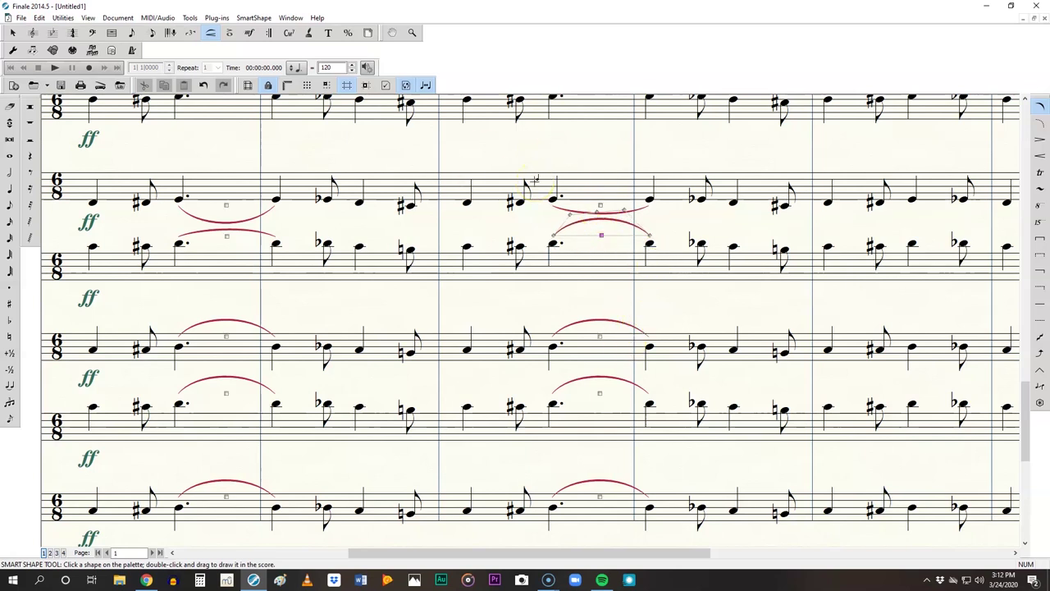
# Step: Save the score as 'Winter SEmester Sousa March.musx' in Finale Files
pyautogui.scroll(-2, 535, 178)
pyautogui.scroll(-2, 535, 178)
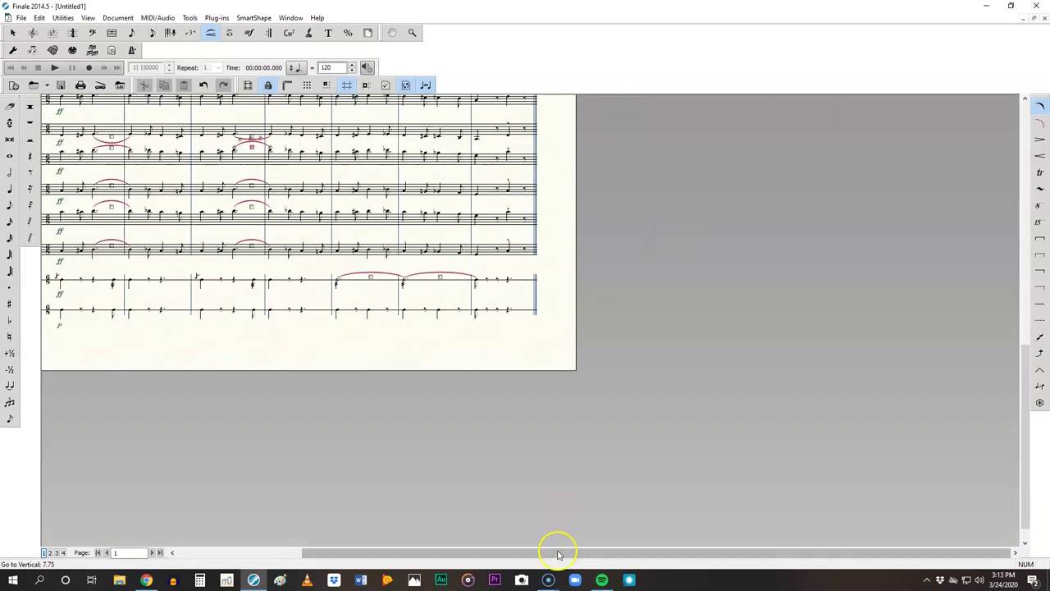
pyautogui.moveTo(553, 549); pyautogui.dragTo(392, 549)
pyautogui.scroll(3, 416, 399)
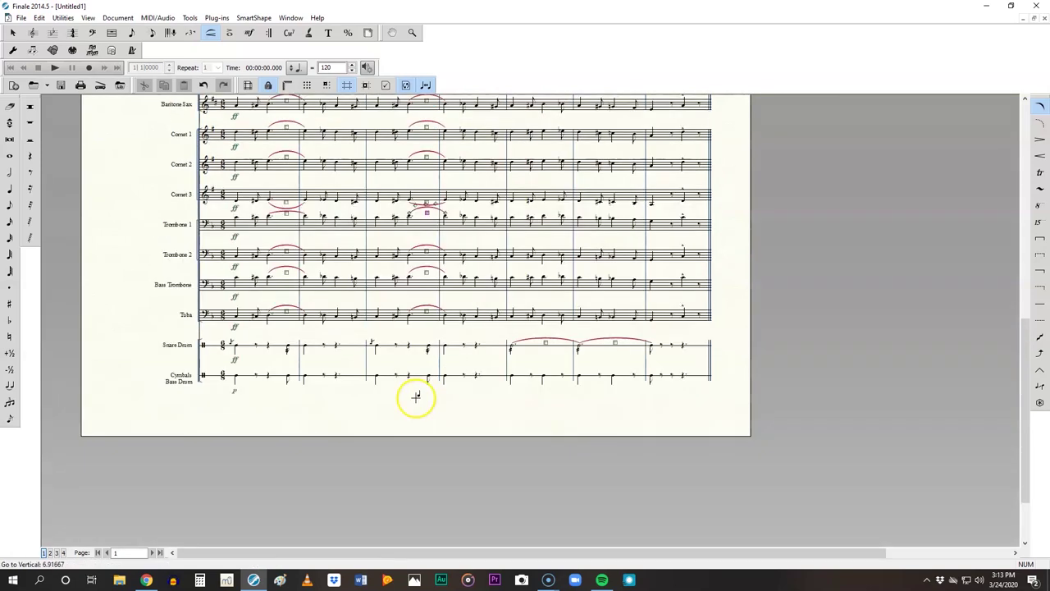
pyautogui.scroll(10, 416, 399)
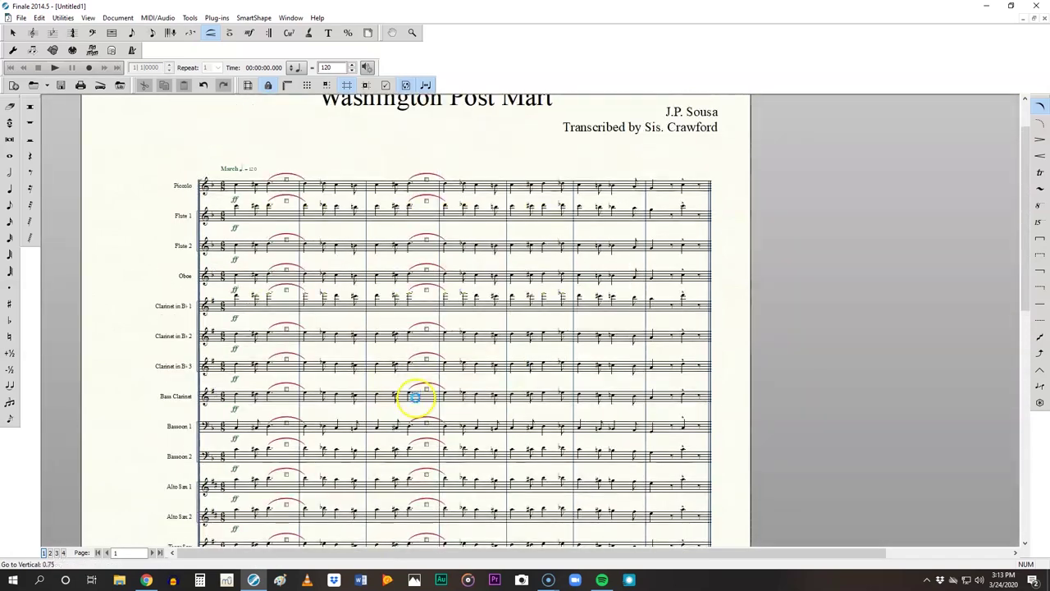
pyautogui.press('6')
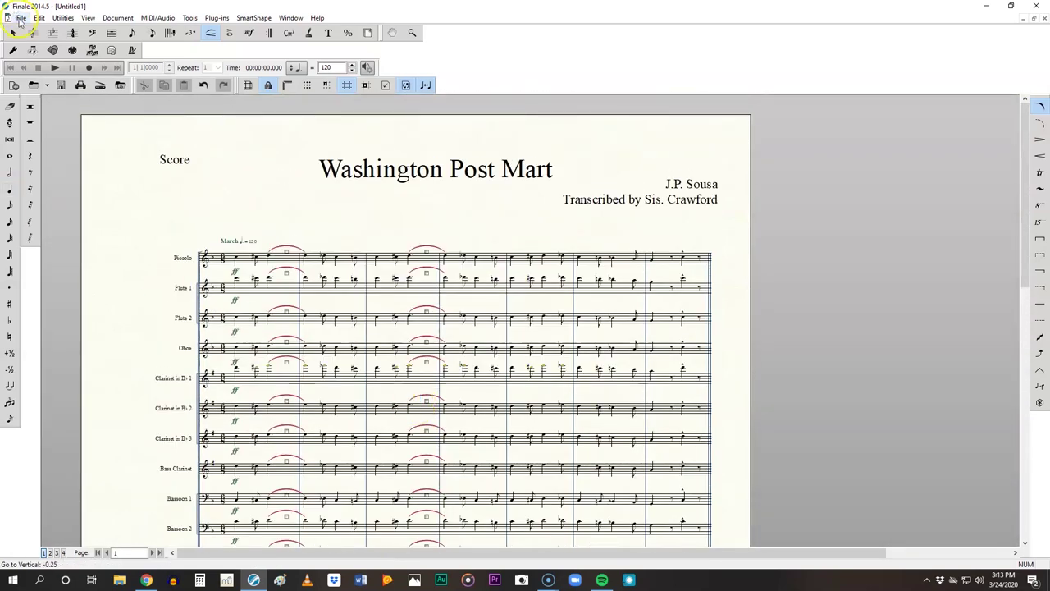
pyautogui.click(20, 18)
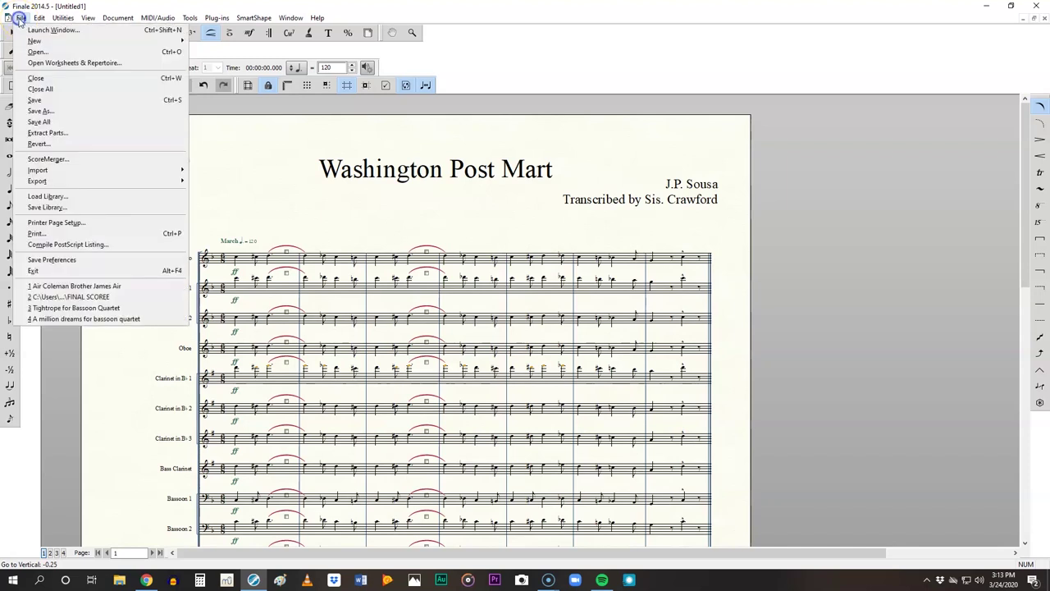
pyautogui.click(33, 110)
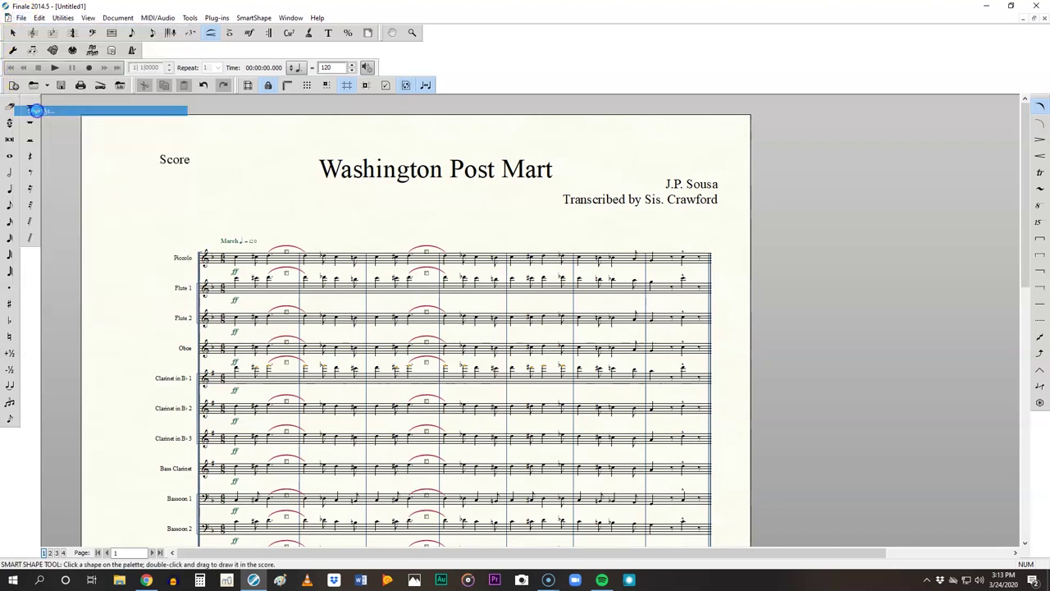
pyautogui.scroll(-5, 392, 295)
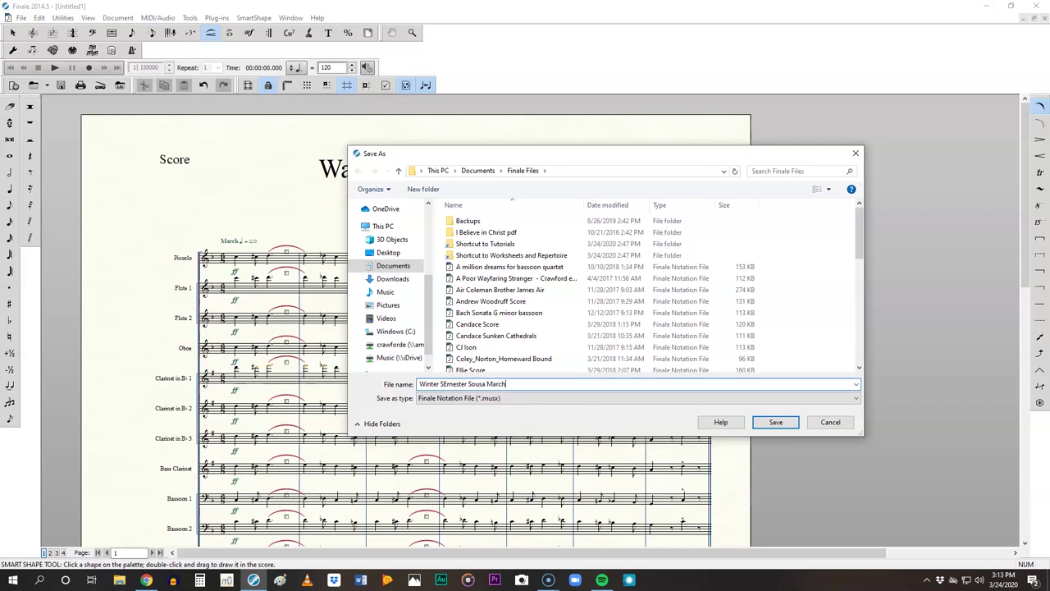
pyautogui.press('Return')
pyautogui.click(774, 422)
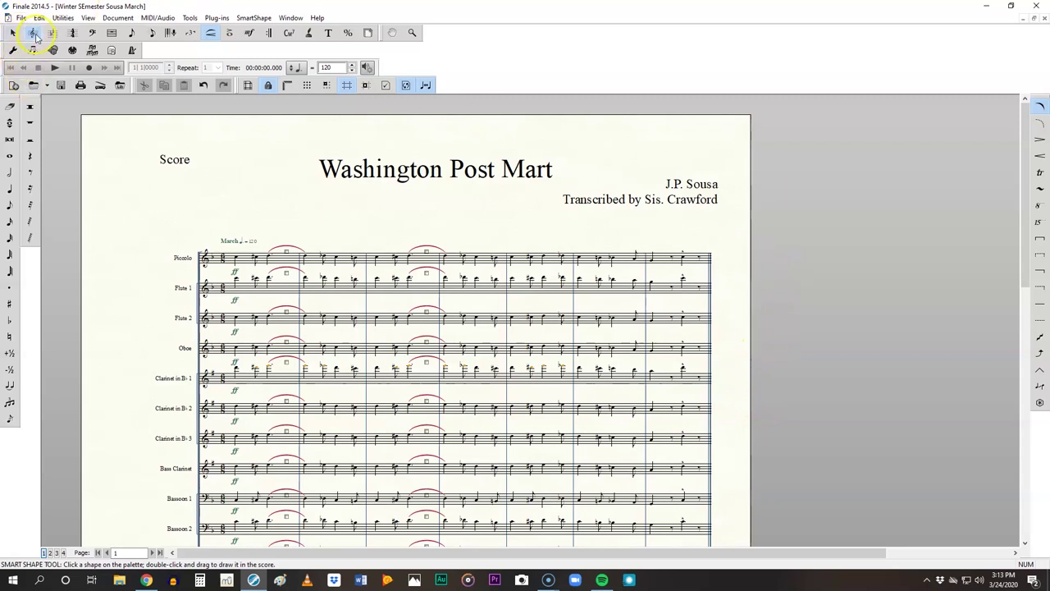
# Step: Run Extract Parts with all instrument parts checked
pyautogui.click(22, 18)
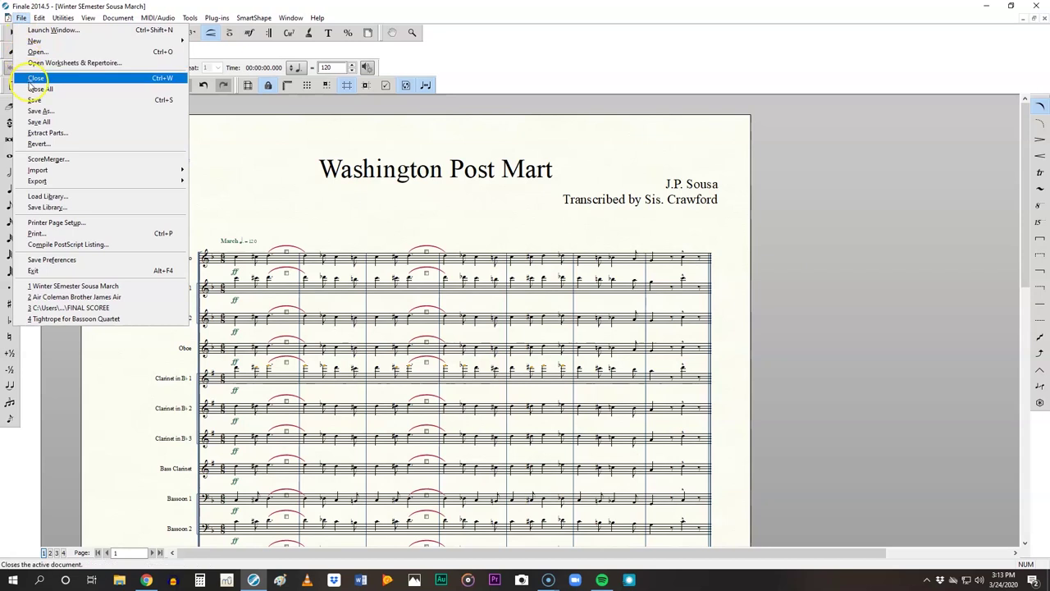
pyautogui.click(42, 133)
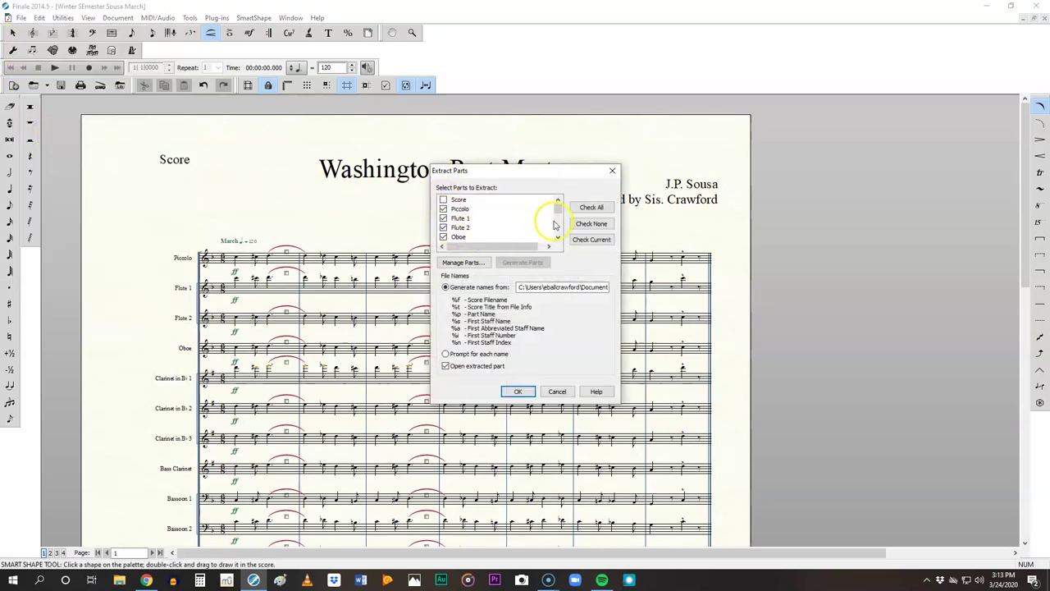
pyautogui.moveTo(557, 207); pyautogui.dragTo(557, 235)
pyautogui.click(519, 391)
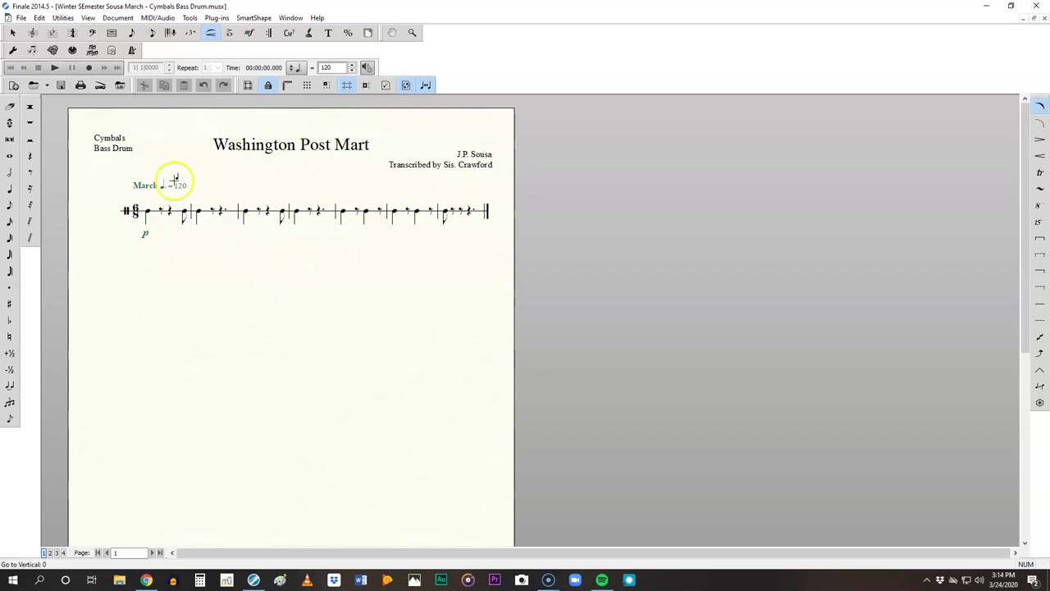
# Step: Start a PDF export and create a new folder named 'Sousa March'
pyautogui.click(19, 18)
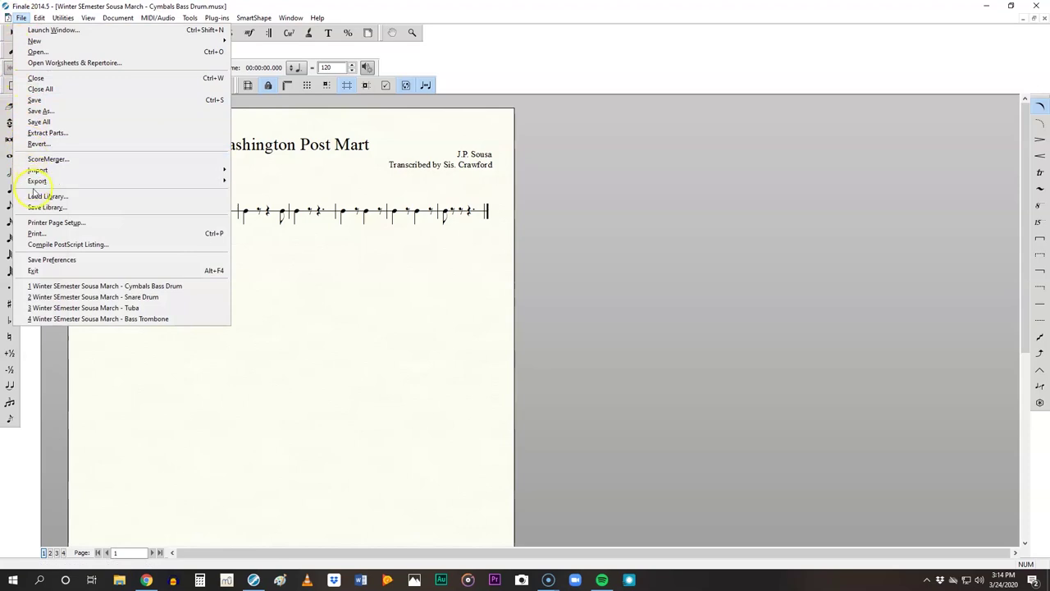
pyautogui.moveTo(218, 185)
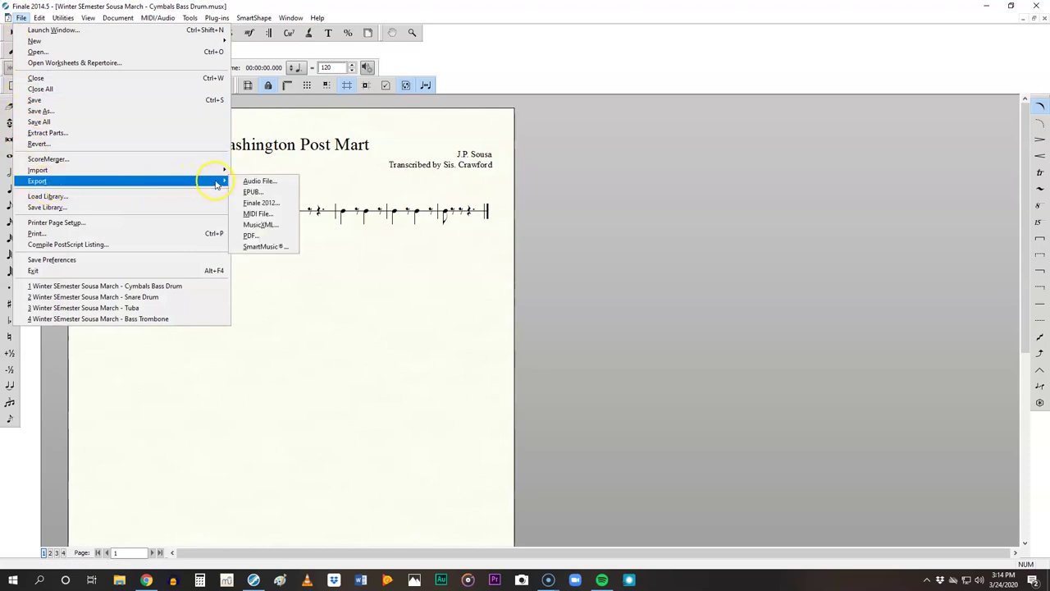
pyautogui.click(250, 236)
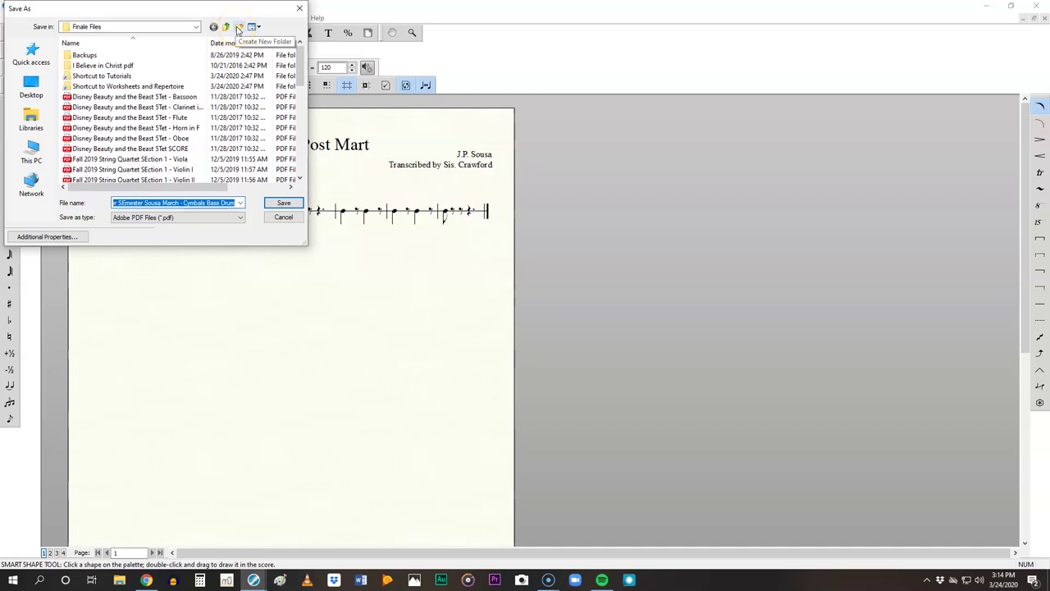
pyautogui.click(238, 28)
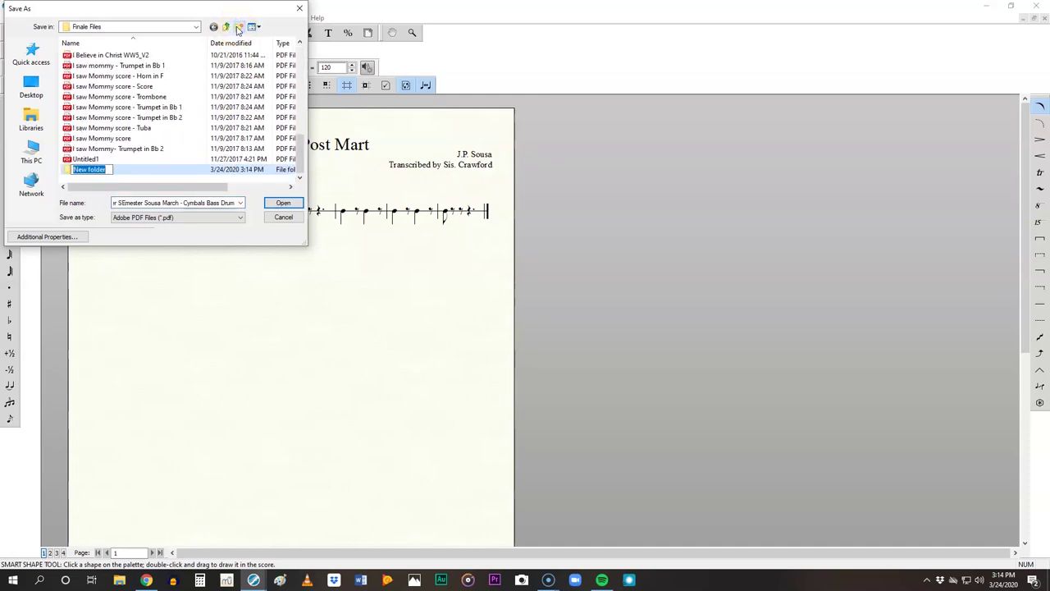
pyautogui.write('Sousa March')
pyautogui.press('Return')
# Step: Save the Cymbals Bass Drum PDF in Sousa March, then close the part, saving changes
pyautogui.click(84, 169)
pyautogui.doubleClick(84, 169)
pyautogui.click(279, 209)
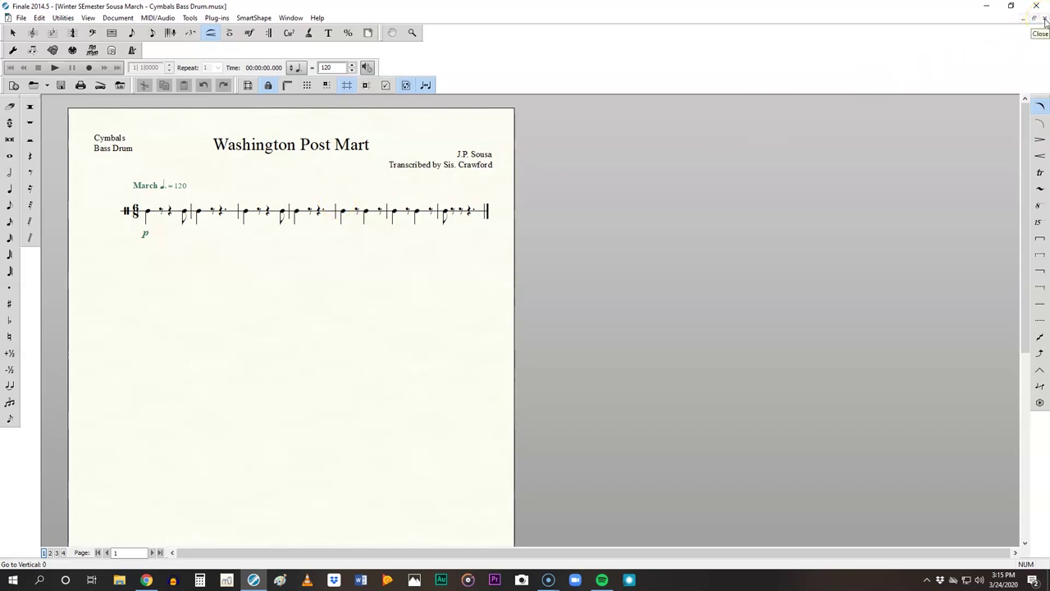
pyautogui.click(1045, 20)
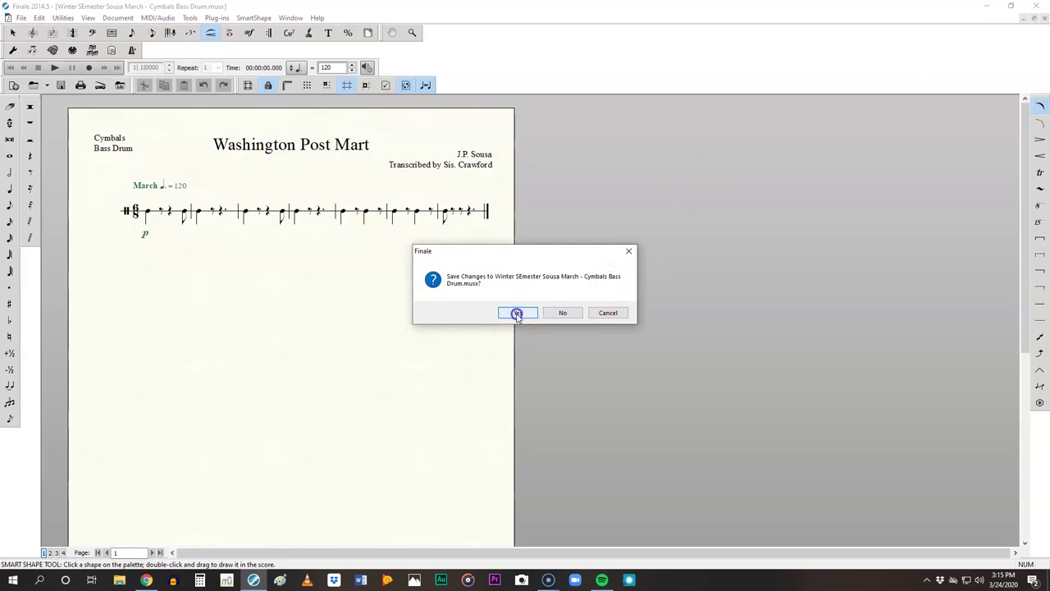
pyautogui.click(517, 314)
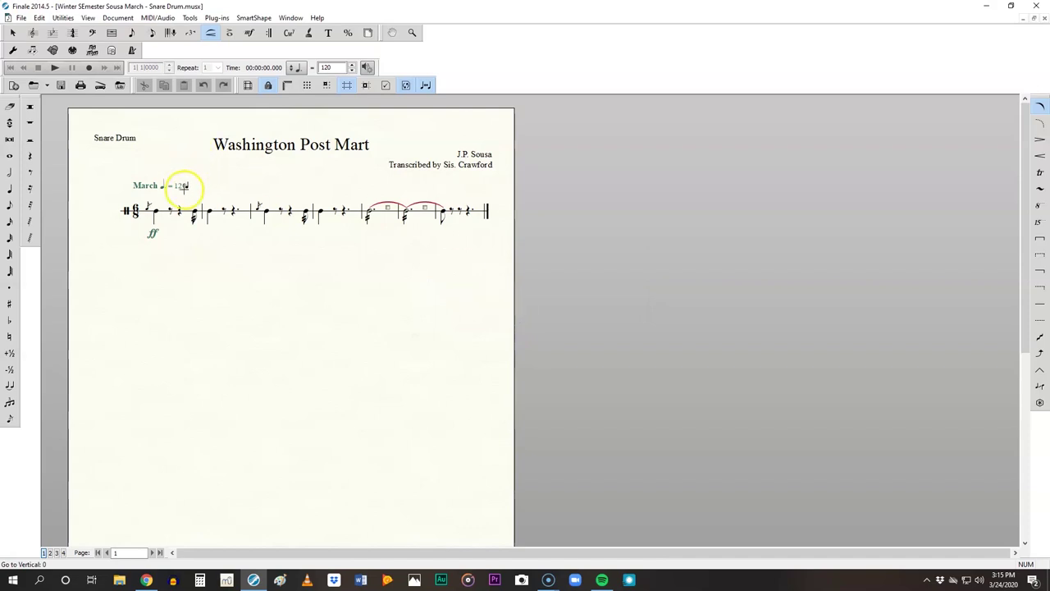
# Step: Save the Snare Drum PDF into Sousa March, then close the part with changes saved
pyautogui.click(21, 17)
pyautogui.moveTo(55, 181)
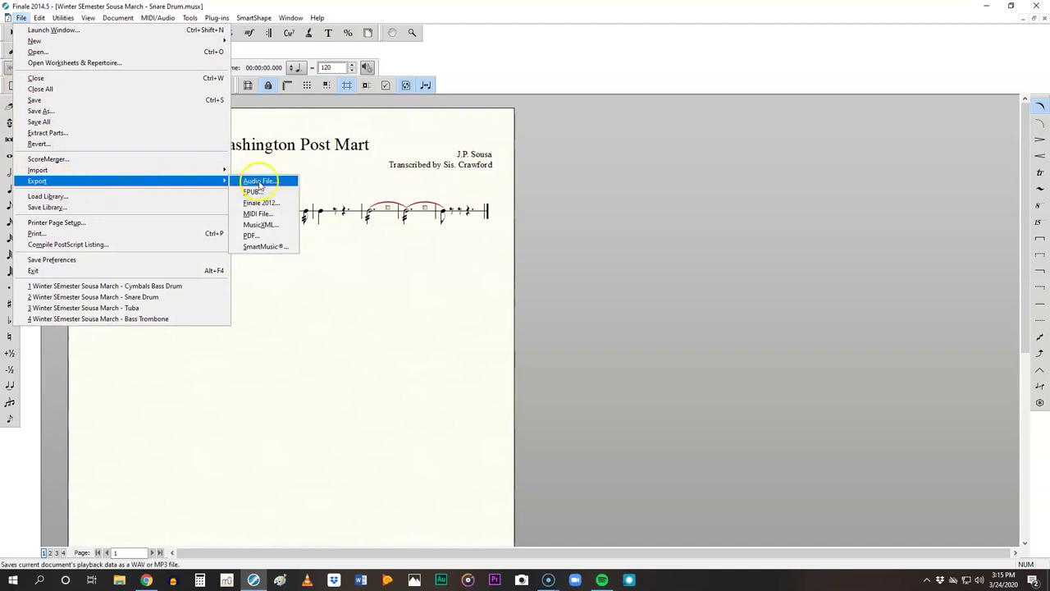
pyautogui.click(267, 236)
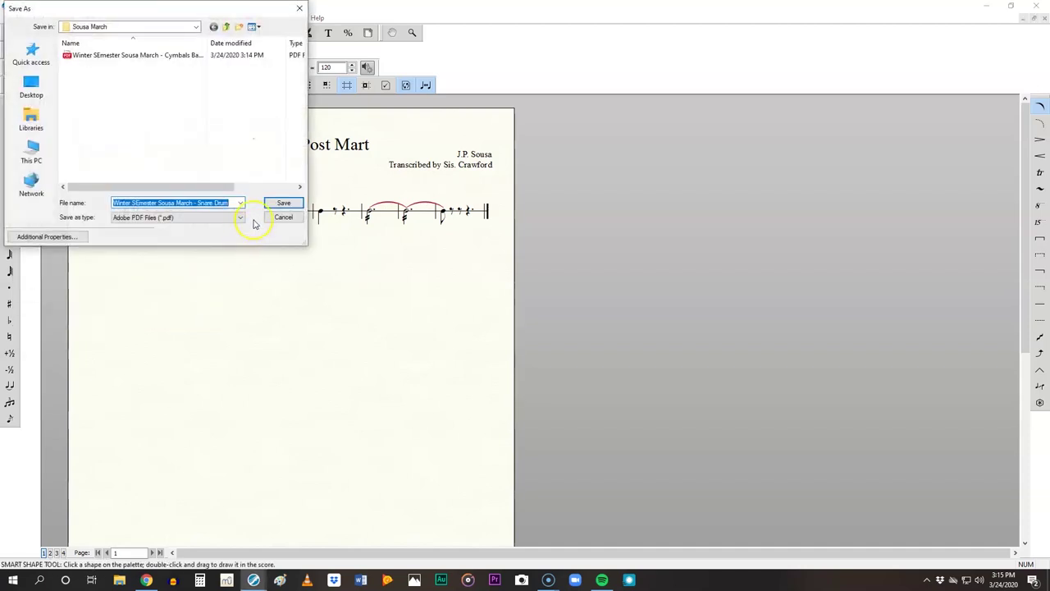
pyautogui.click(283, 203)
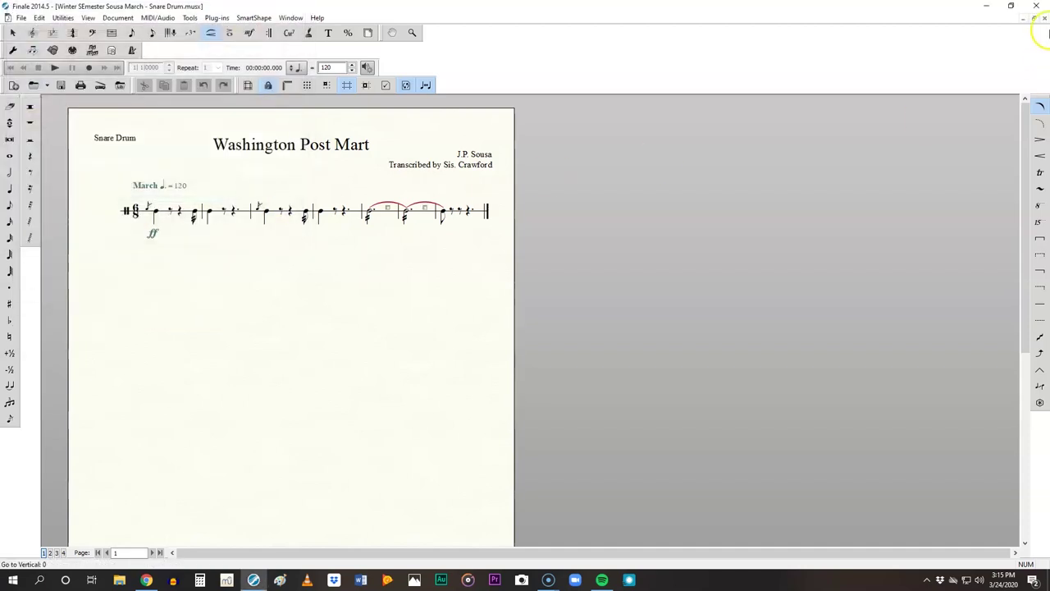
pyautogui.click(1045, 18)
pyautogui.click(508, 313)
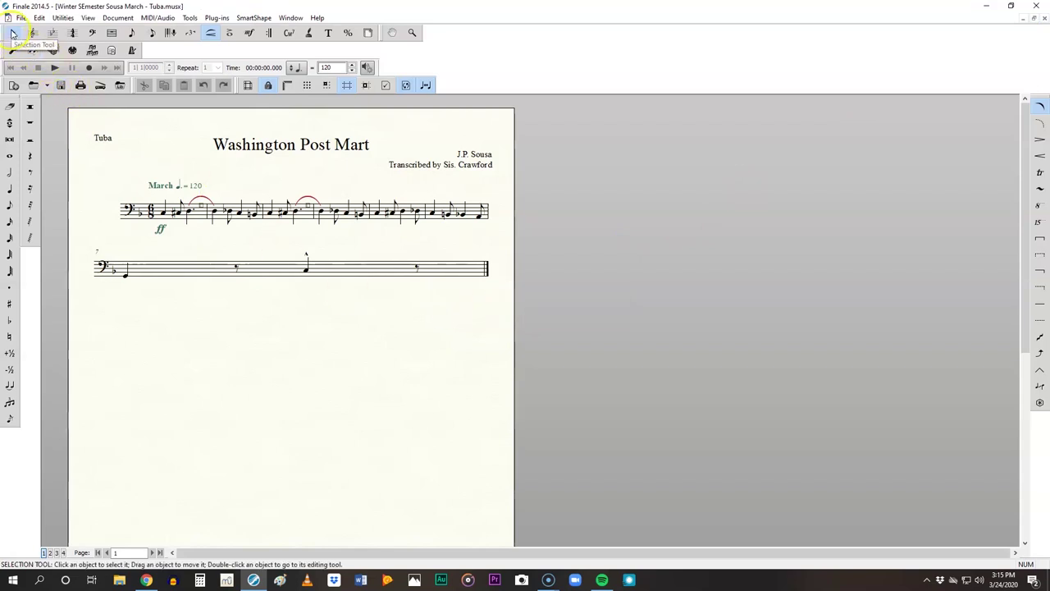
# Step: Move the Tuba part's lone second-system measure up onto the first system
pyautogui.click(11, 32)
pyautogui.click(241, 273)
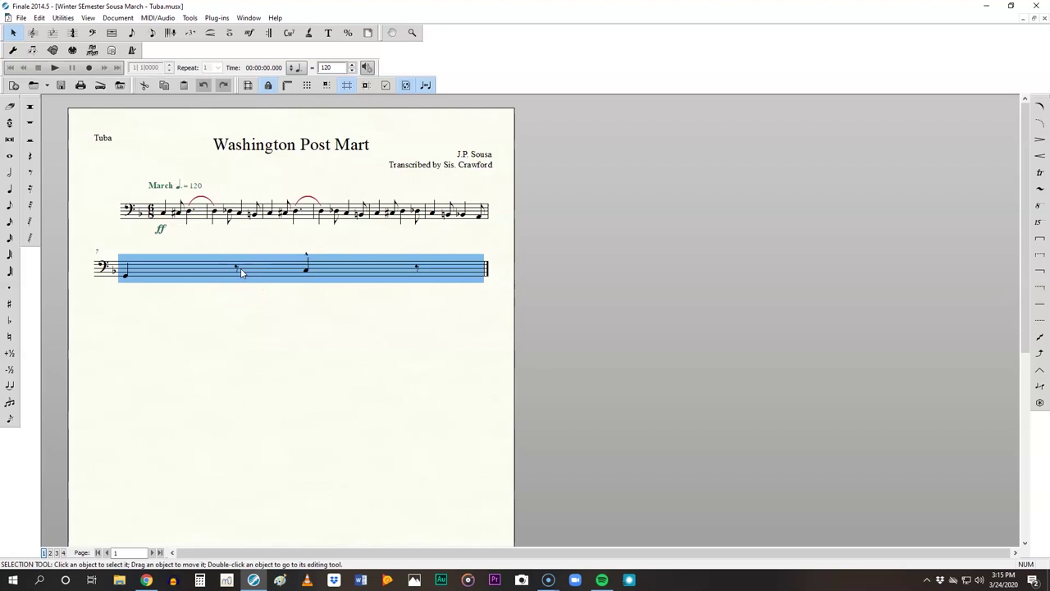
pyautogui.press('Delete')
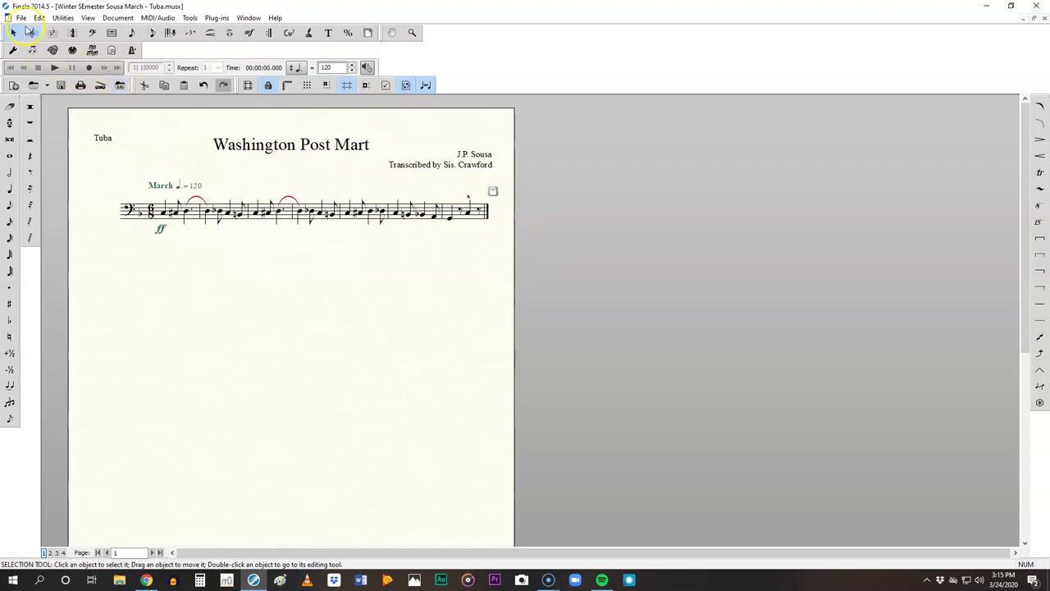
# Step: Export the Tuba part as a PDF into Sousa March, then save and close it
pyautogui.click(22, 17)
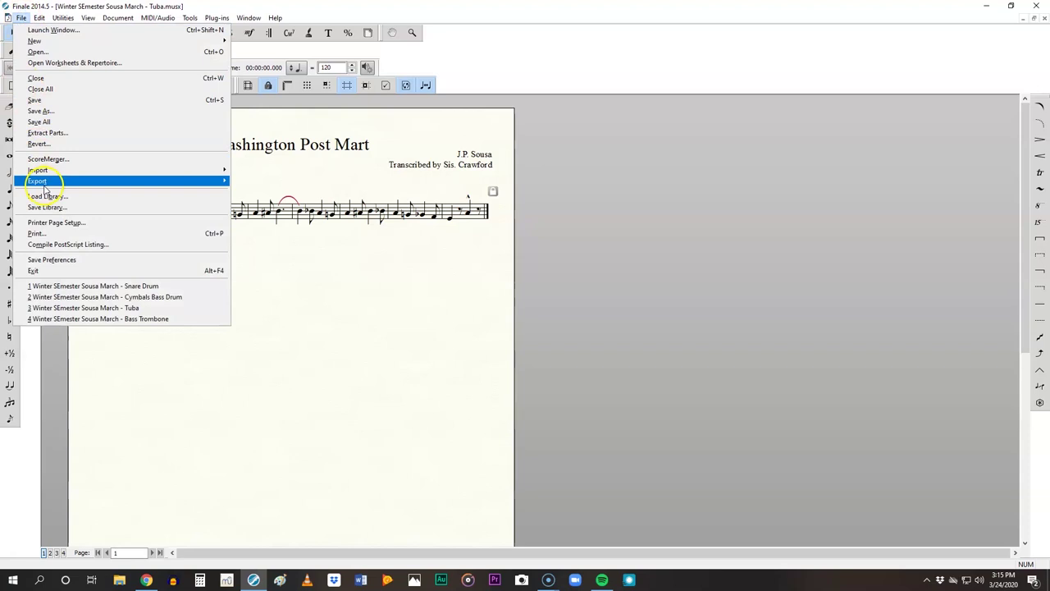
pyautogui.moveTo(223, 181)
pyautogui.click(263, 236)
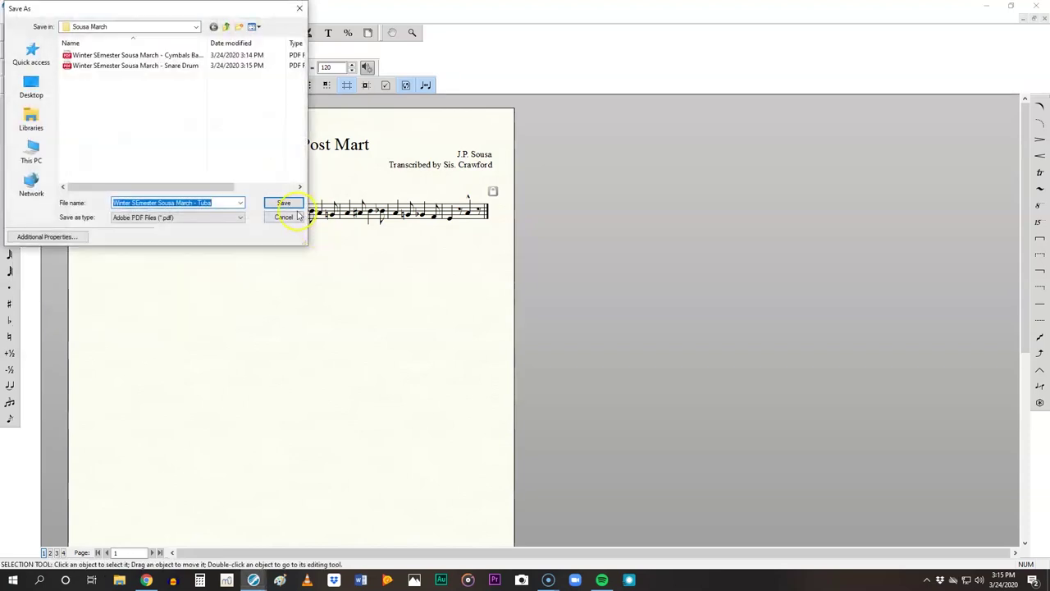
pyautogui.click(279, 205)
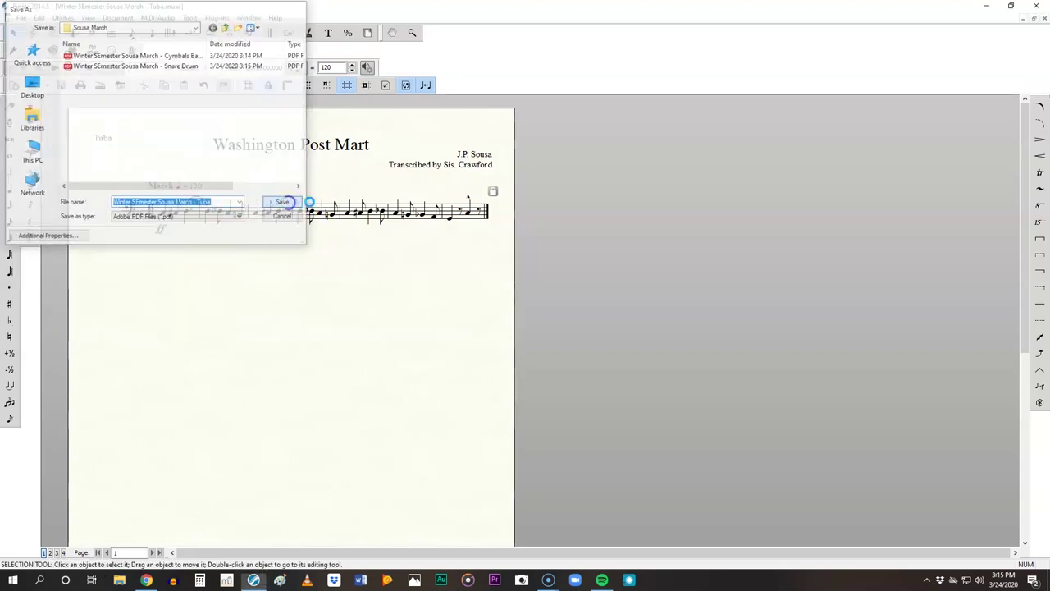
pyautogui.click(1045, 18)
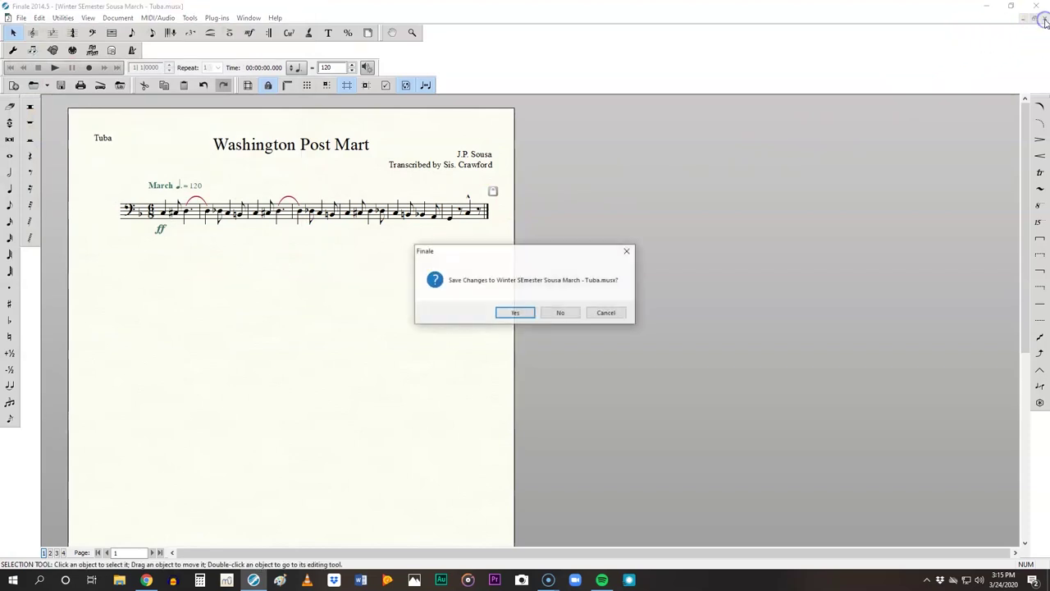
pyautogui.click(517, 312)
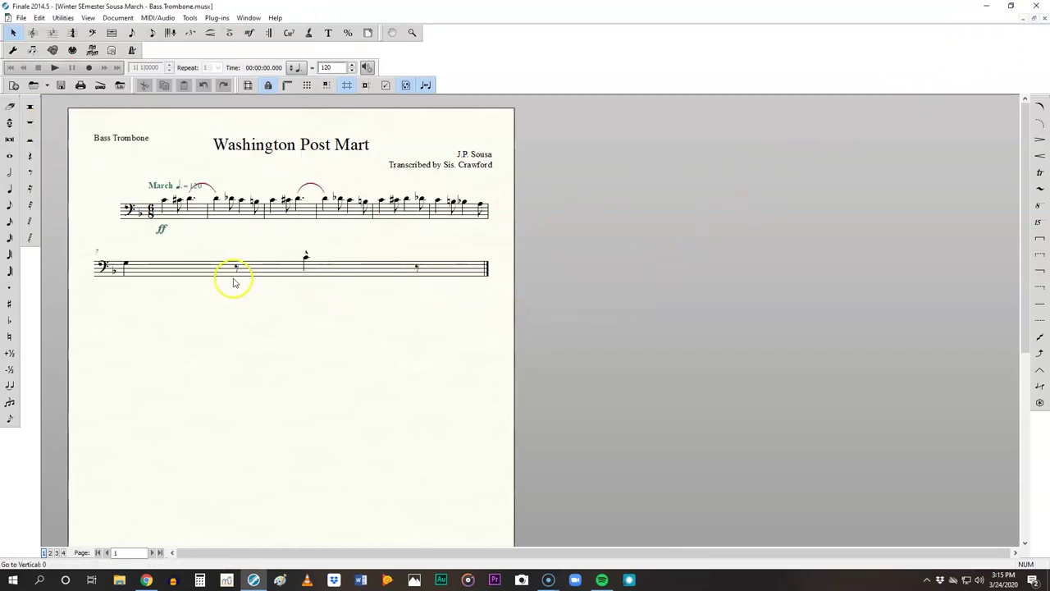
# Step: Move the lone second-system measure up onto the first system and inspect the March tempo marking
pyautogui.click(234, 276)
pyautogui.press('Up')
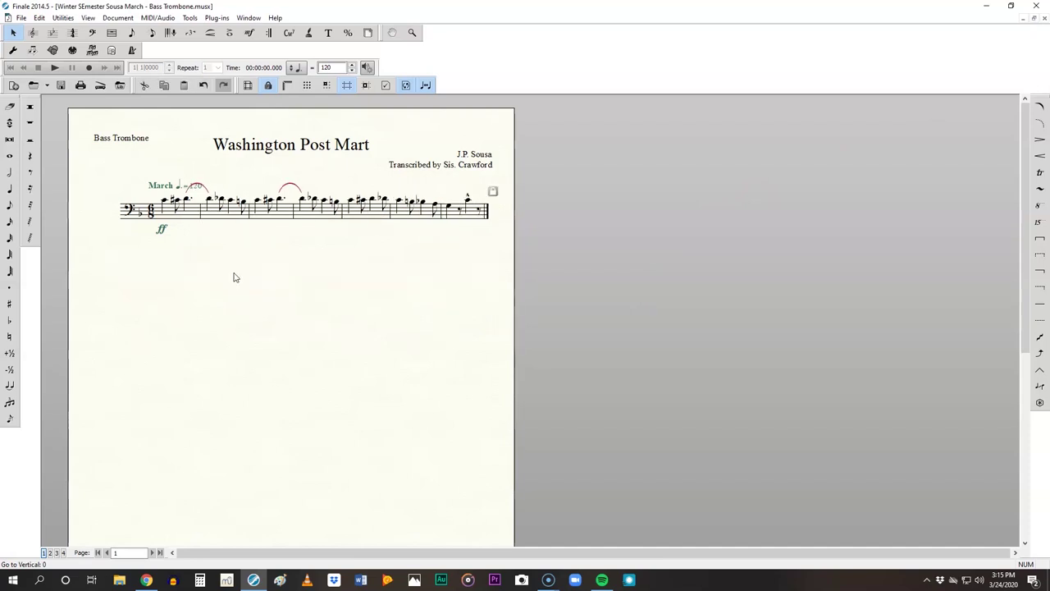
pyautogui.click(198, 187)
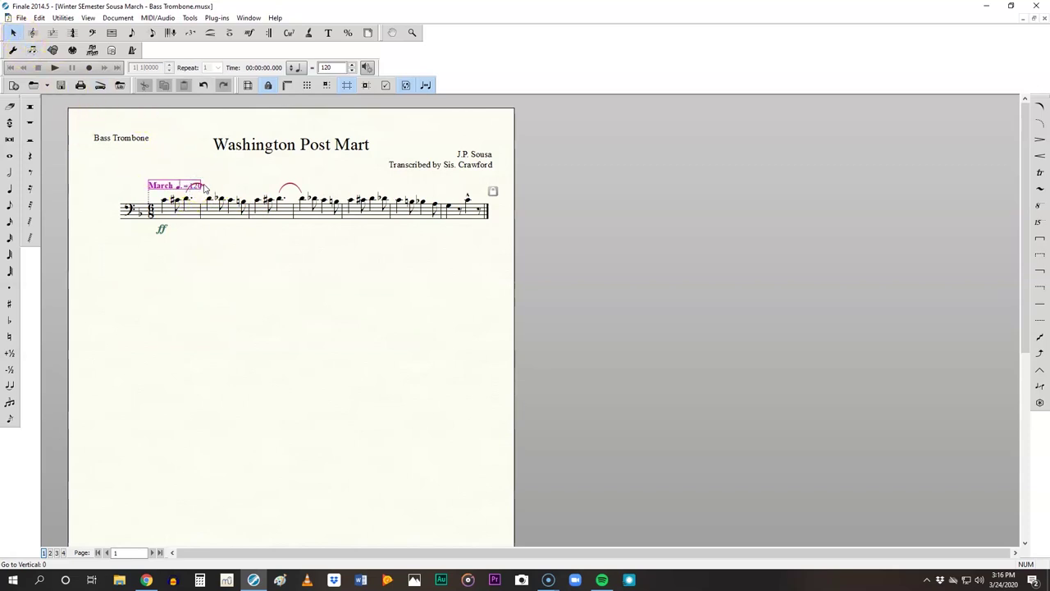
pyautogui.click(206, 188)
pyautogui.doubleClick(201, 186)
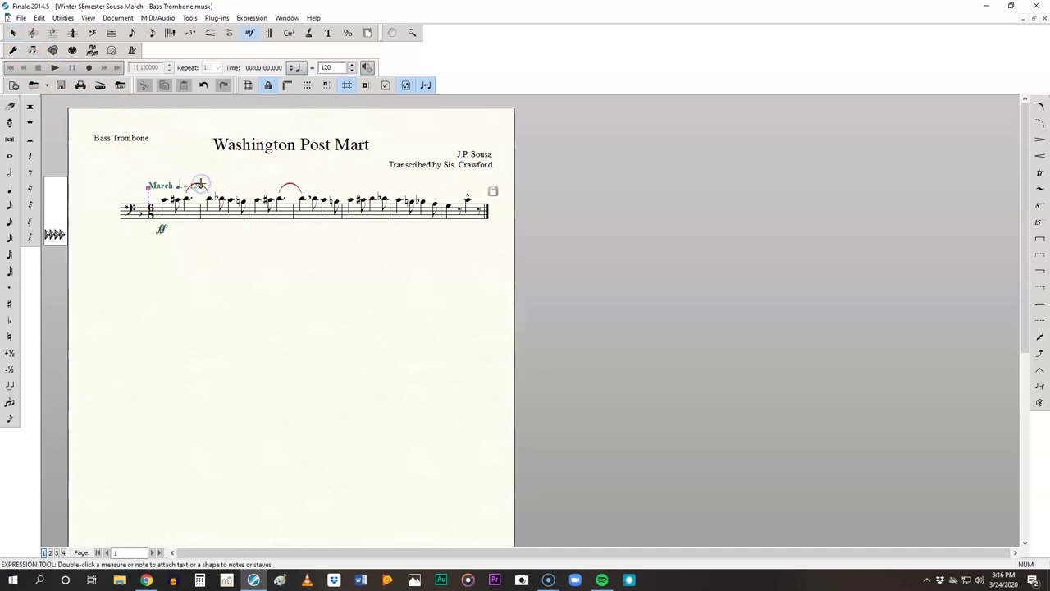
pyautogui.click(13, 33)
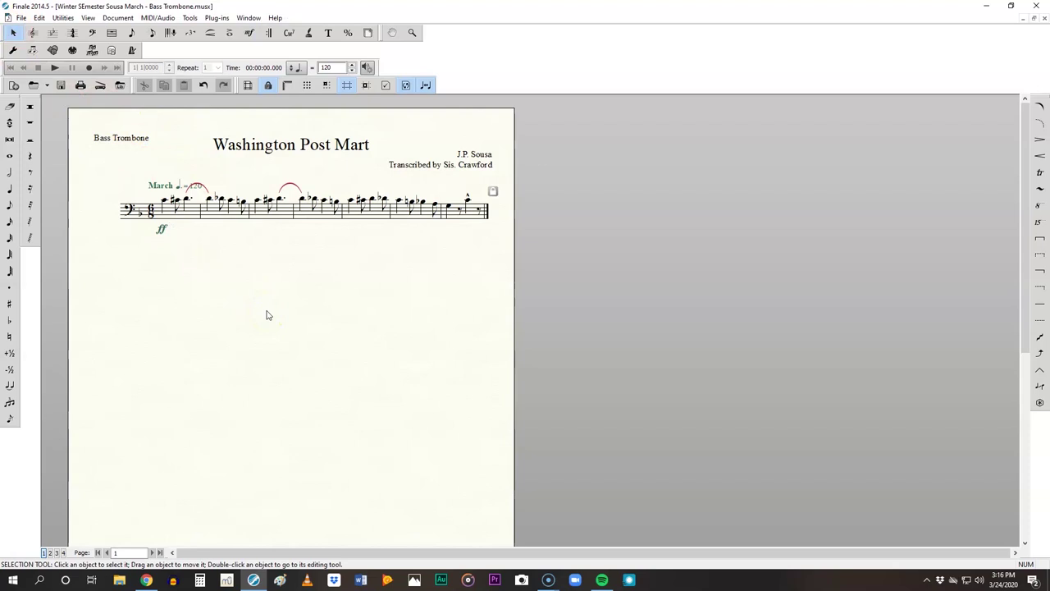
pyautogui.scroll(3, 267, 315)
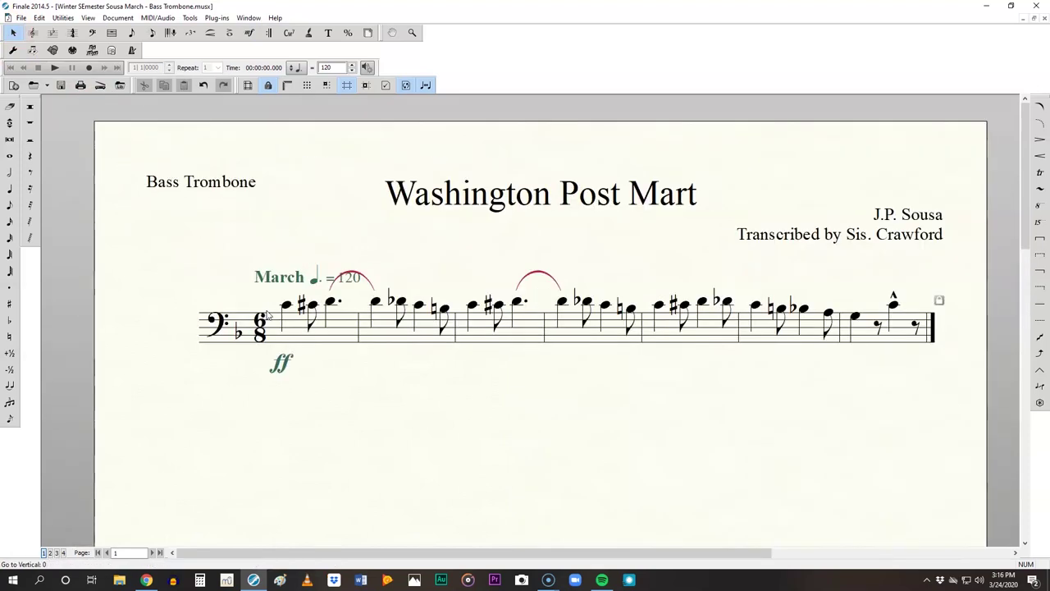
# Step: Drag down the top handles of the slur near the tempo and the second slur
pyautogui.rightClick(364, 281)
pyautogui.click(375, 284)
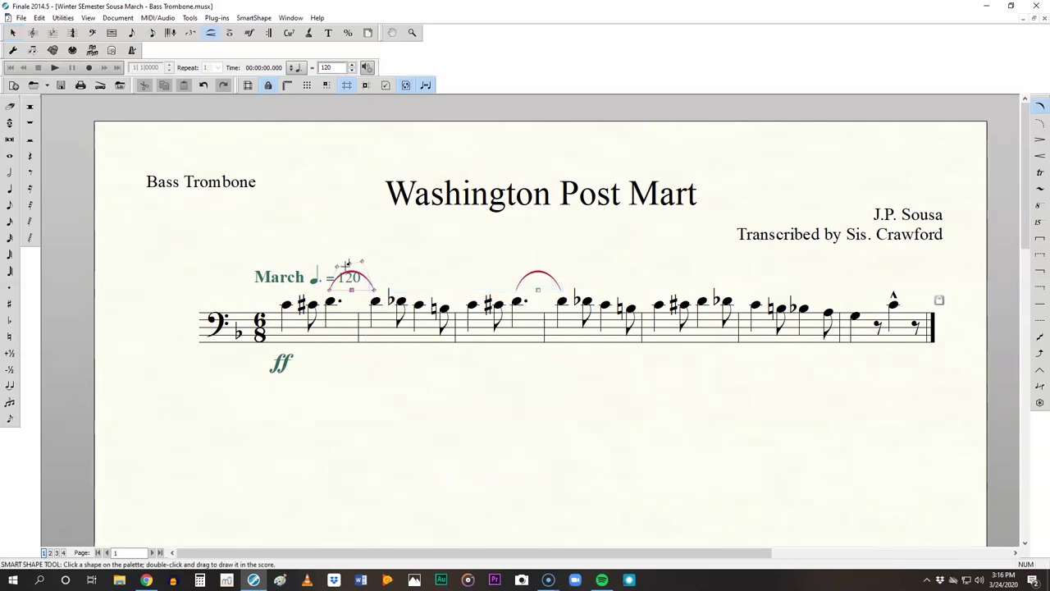
pyautogui.moveTo(349, 263); pyautogui.dragTo(352, 293)
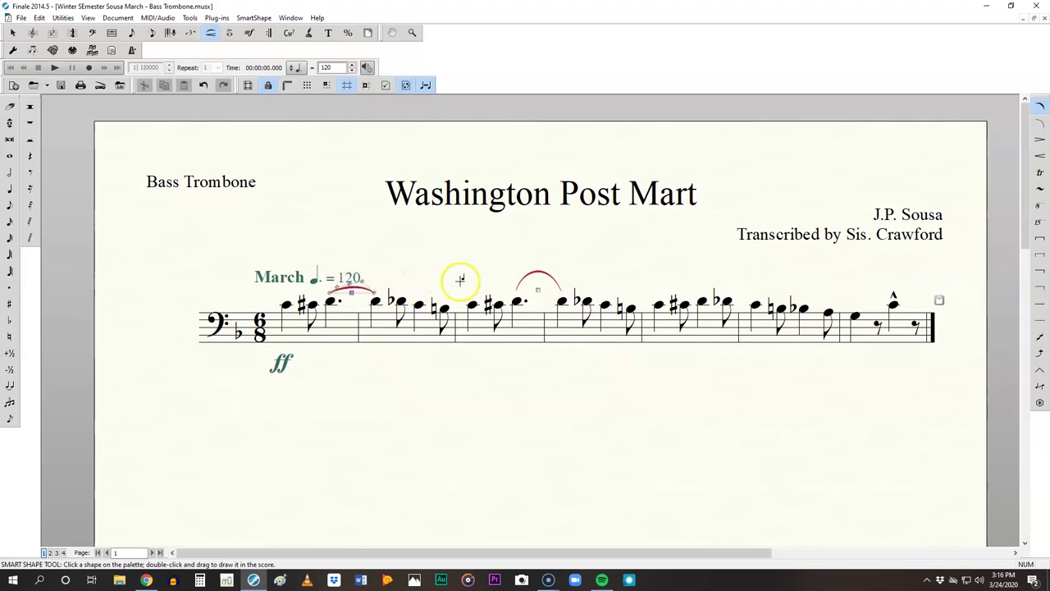
pyautogui.click(540, 270)
pyautogui.moveTo(537, 265); pyautogui.dragTo(539, 279)
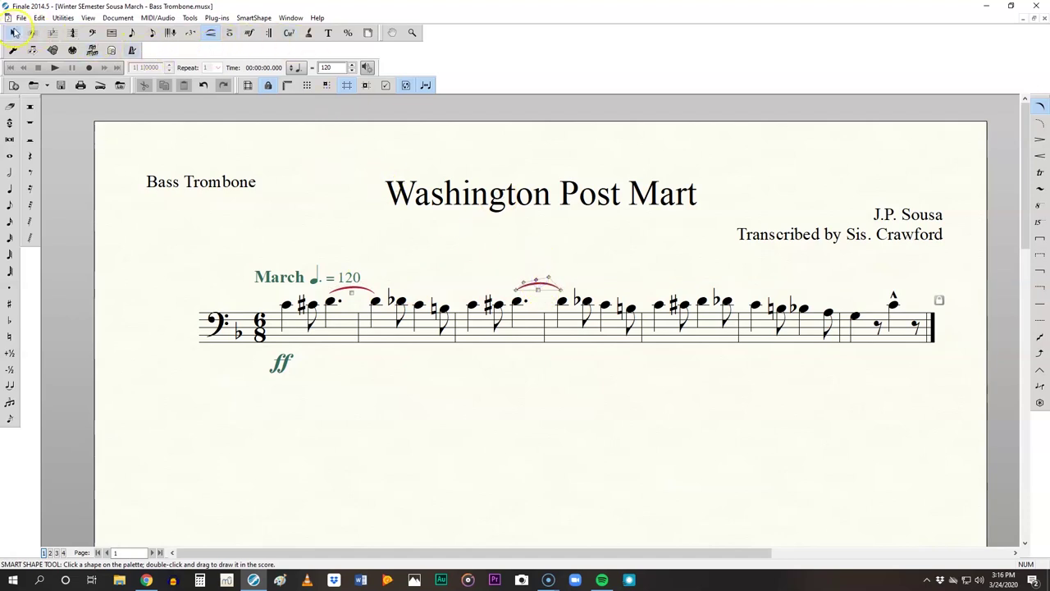
# Step: Export the Bass Trombone part as a PDF into Sousa March, then save and close it
pyautogui.click(20, 18)
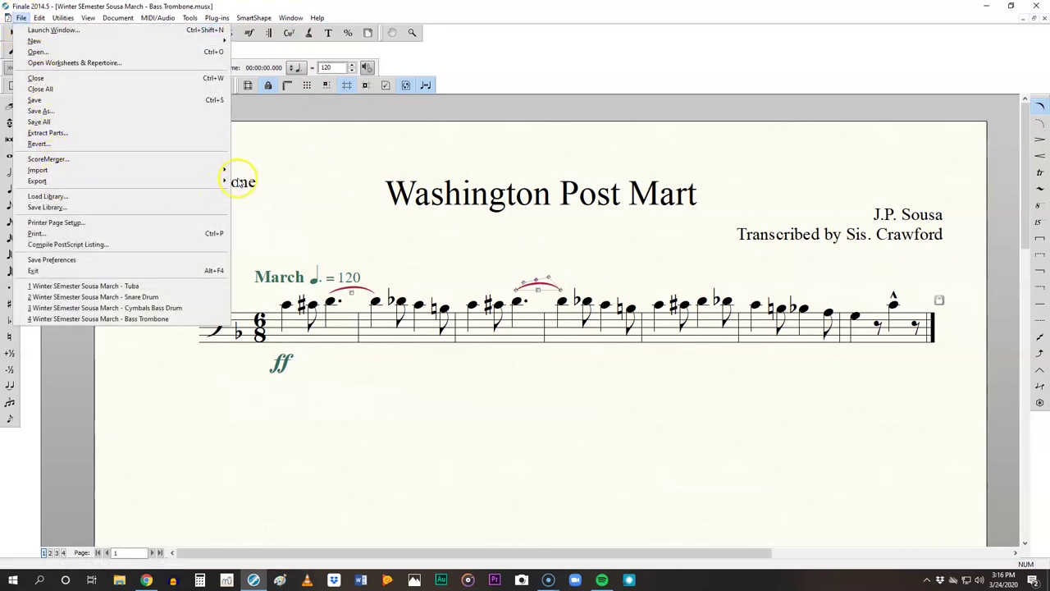
pyautogui.moveTo(218, 181)
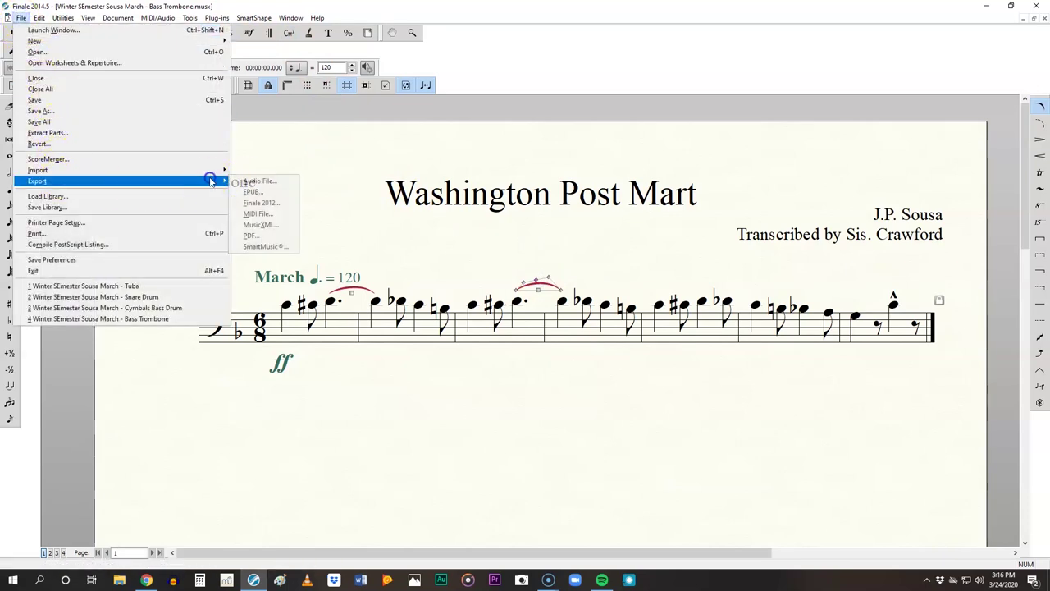
pyautogui.click(250, 236)
pyautogui.click(279, 203)
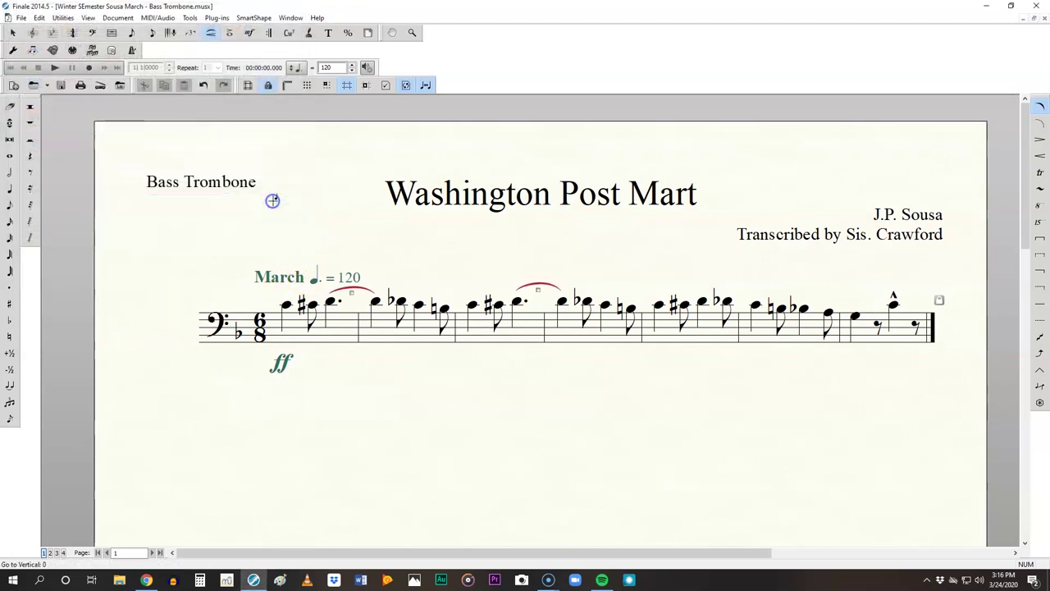
pyautogui.click(1044, 18)
pyautogui.click(511, 311)
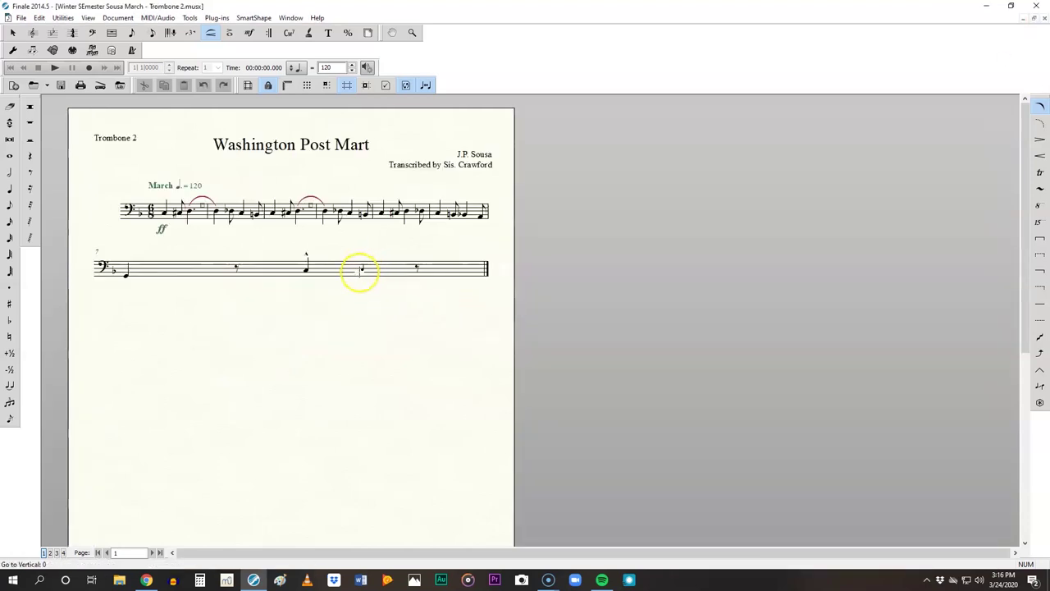
# Step: Move Trombone 2's lone second-system measure up onto the first system
pyautogui.click(12, 32)
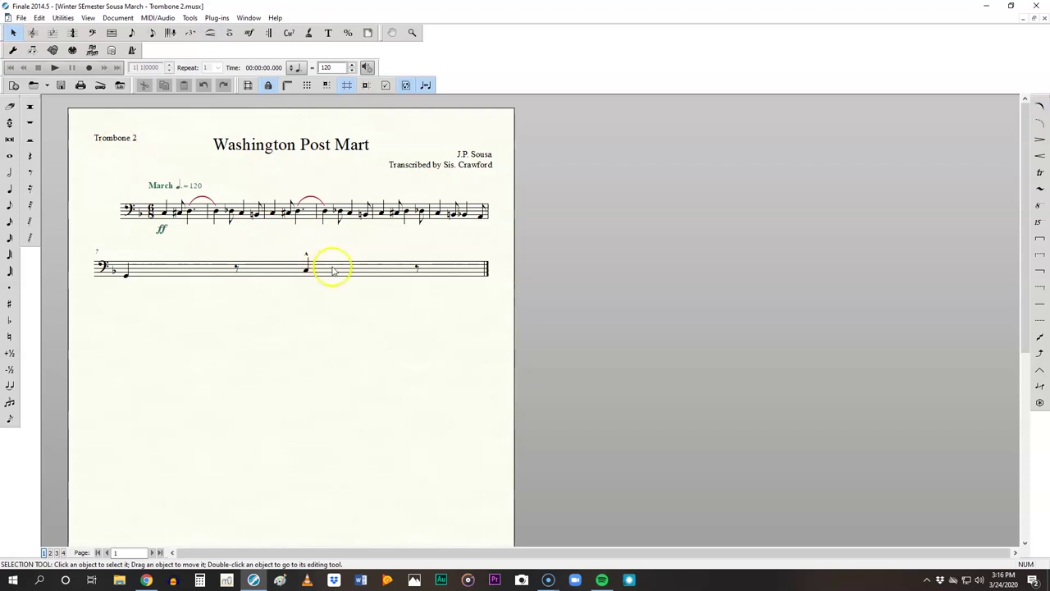
pyautogui.click(333, 267)
pyautogui.press('Up')
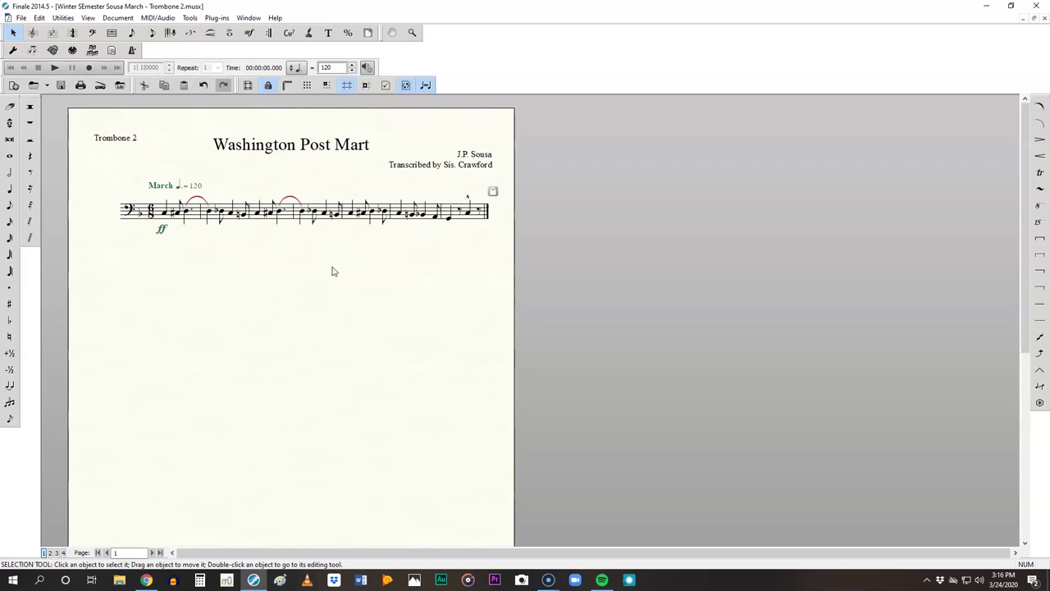
# Step: Export the Trombone 2 part as a PDF into Sousa March, then save and close it
pyautogui.click(20, 17)
pyautogui.moveTo(47, 185)
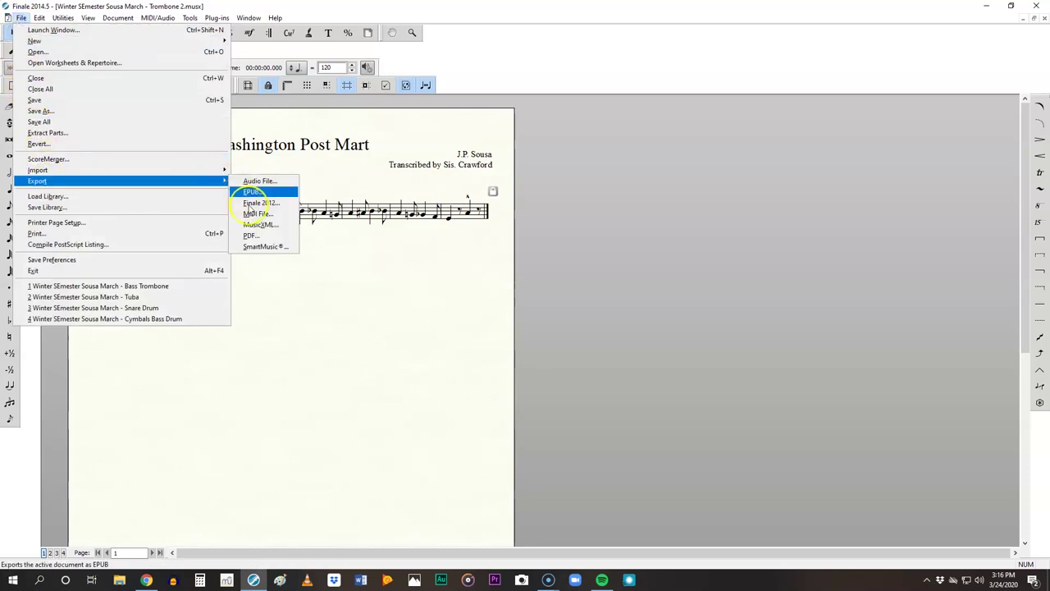
pyautogui.click(251, 235)
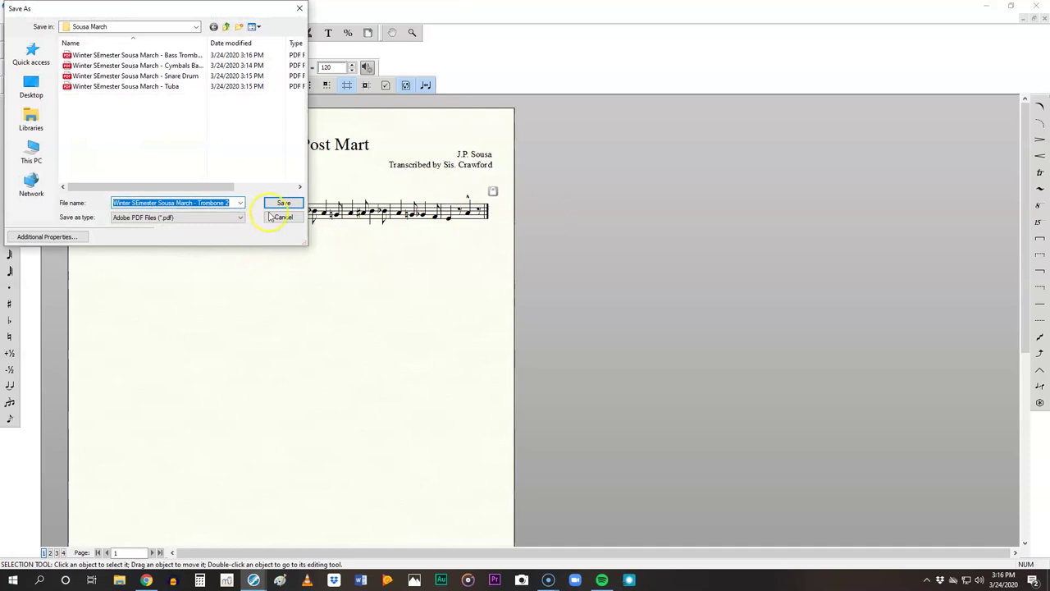
pyautogui.click(275, 207)
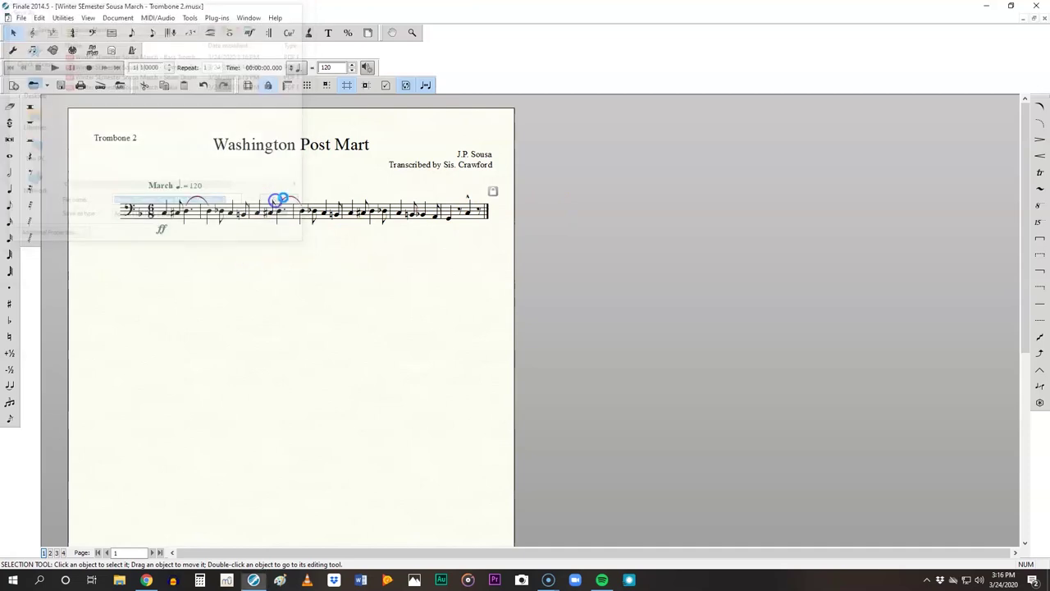
pyautogui.click(1045, 20)
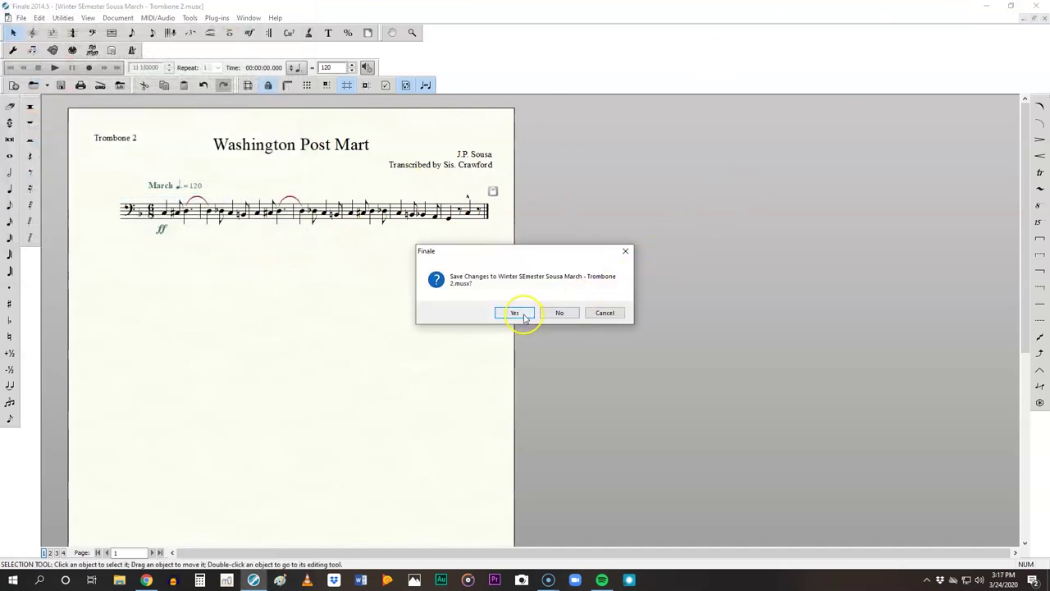
pyautogui.click(523, 315)
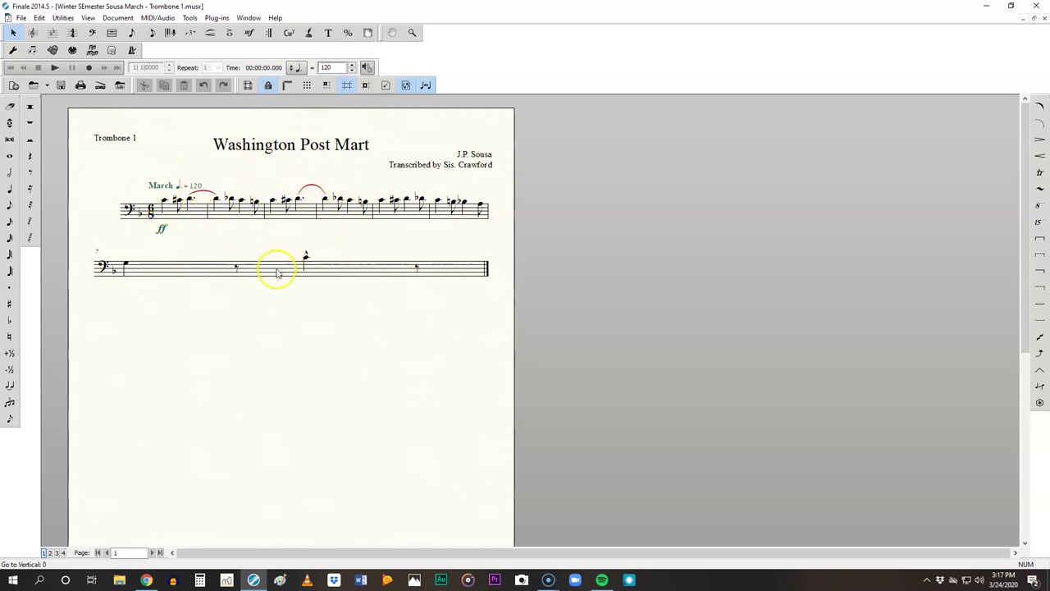
# Step: Move Trombone 1's second-system measure up onto the first system and begin reshaping the second slur
pyautogui.click(276, 271)
pyautogui.press('Delete')
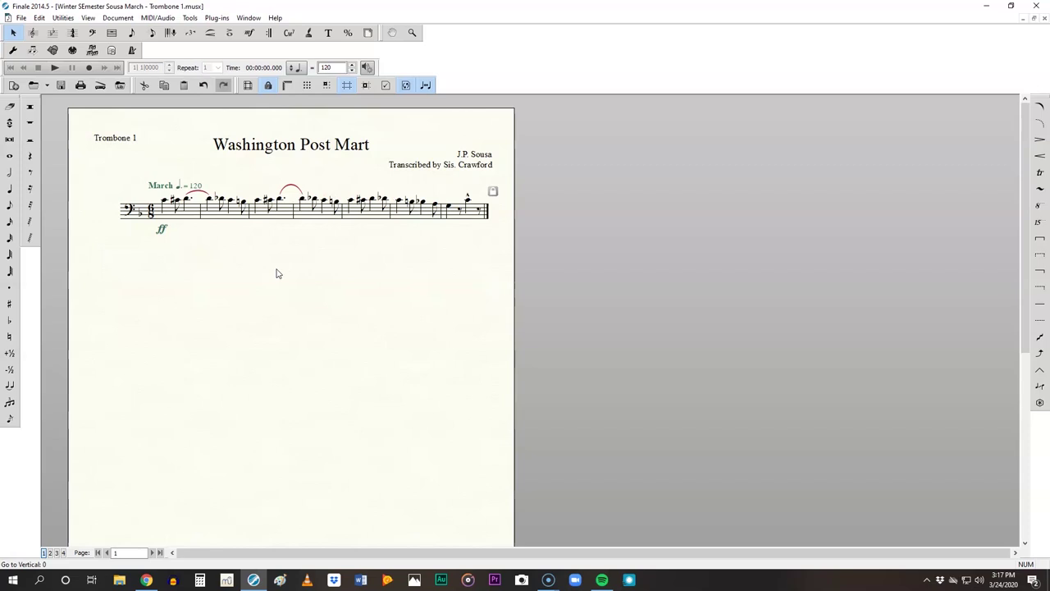
pyautogui.rightClick(291, 189)
pyautogui.click(313, 192)
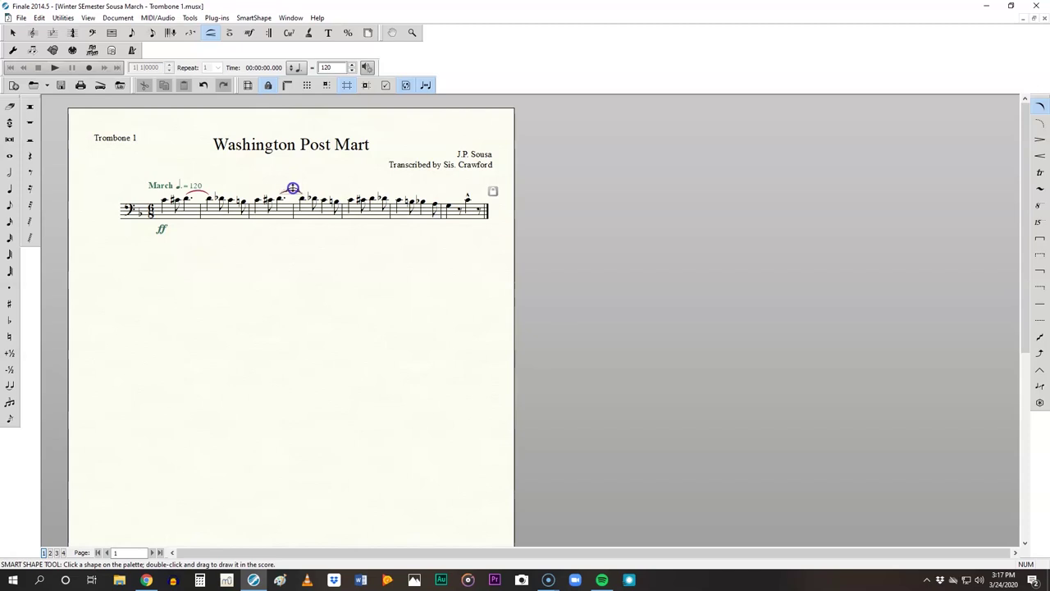
# Step: Export Trombone 1 as a PDF into Sousa March, save and close it, then open File Explorer
pyautogui.click(20, 17)
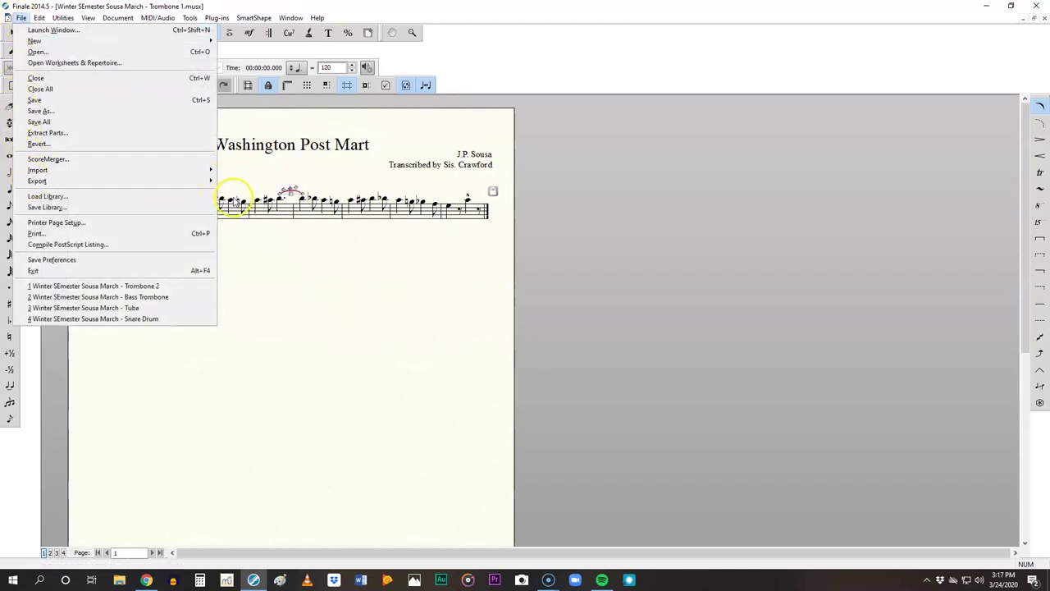
pyautogui.moveTo(205, 181)
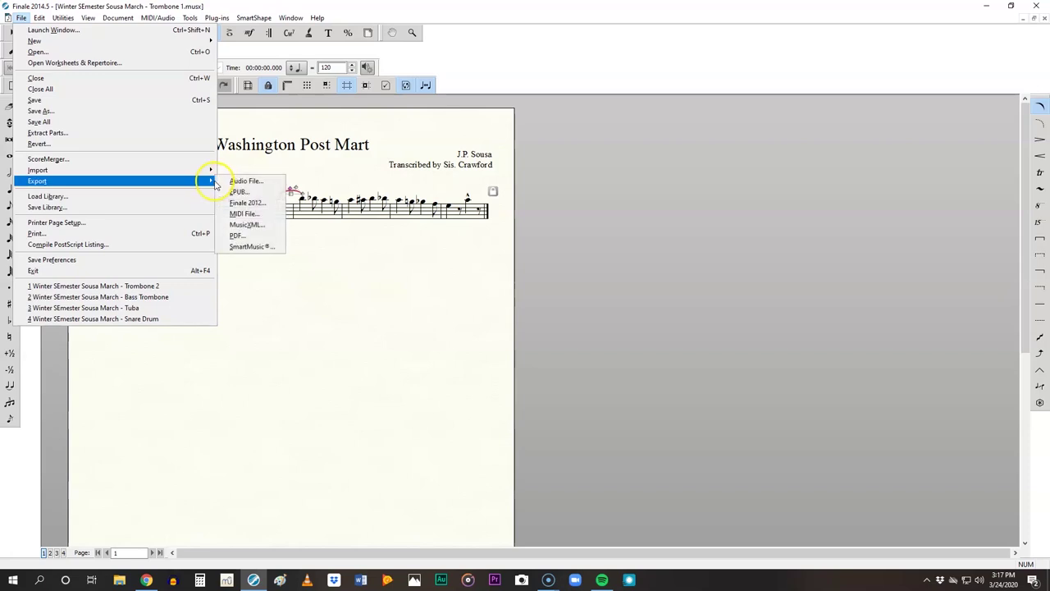
pyautogui.click(242, 237)
pyautogui.click(283, 204)
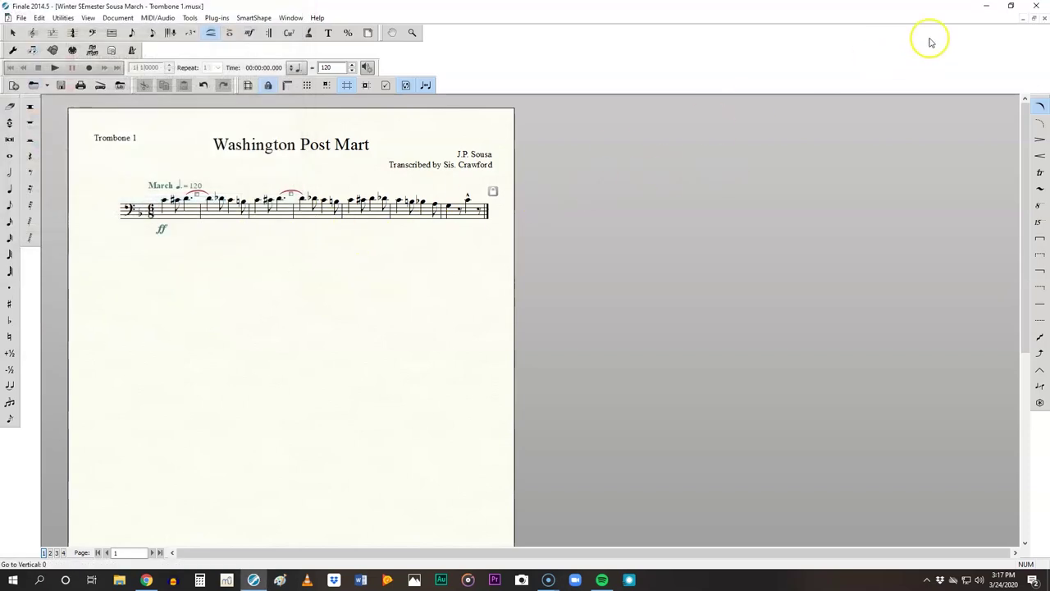
pyautogui.click(1035, 5)
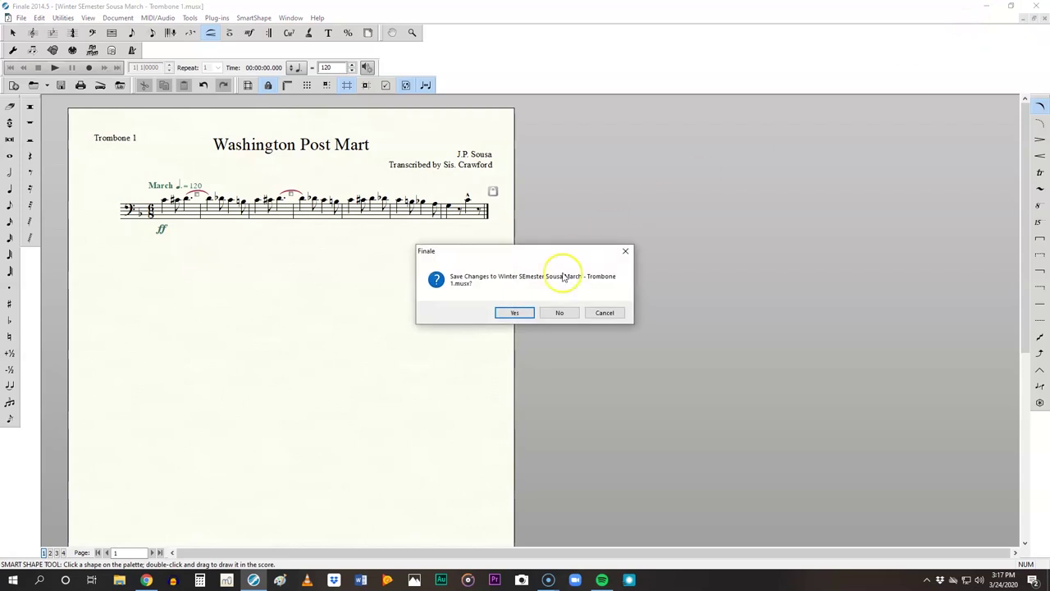
pyautogui.click(505, 313)
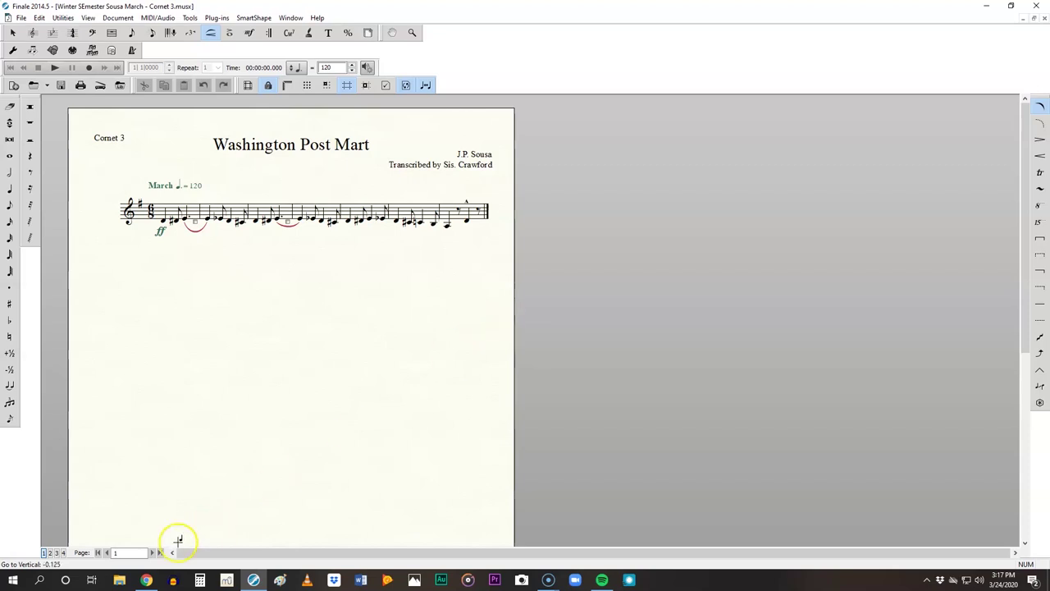
pyautogui.click(119, 581)
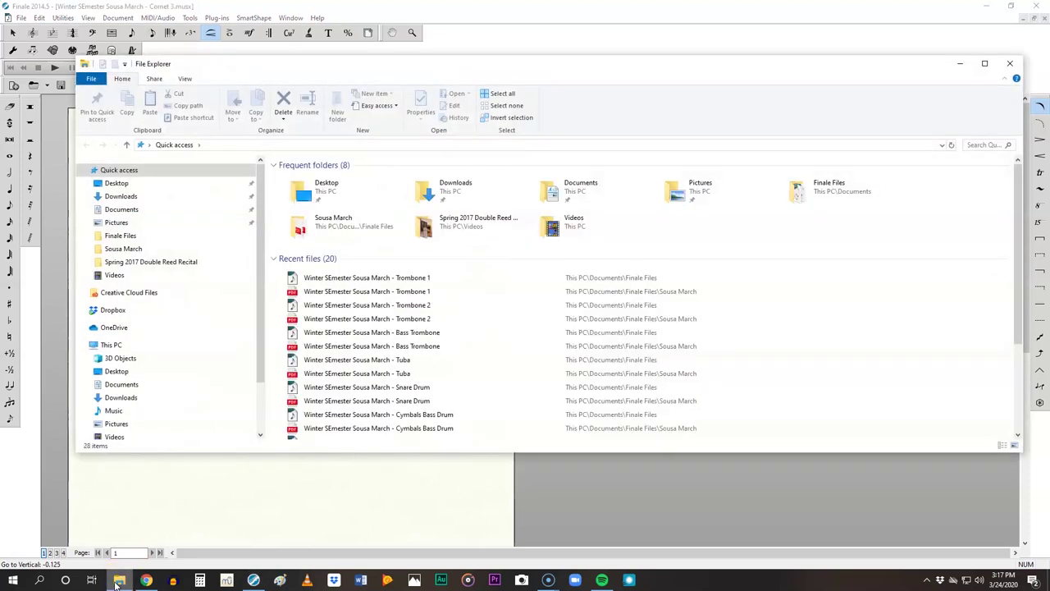
# Step: Browse Documents > Finale Files > Sousa March to review the six part PDFs, then close Explorer
pyautogui.click(138, 385)
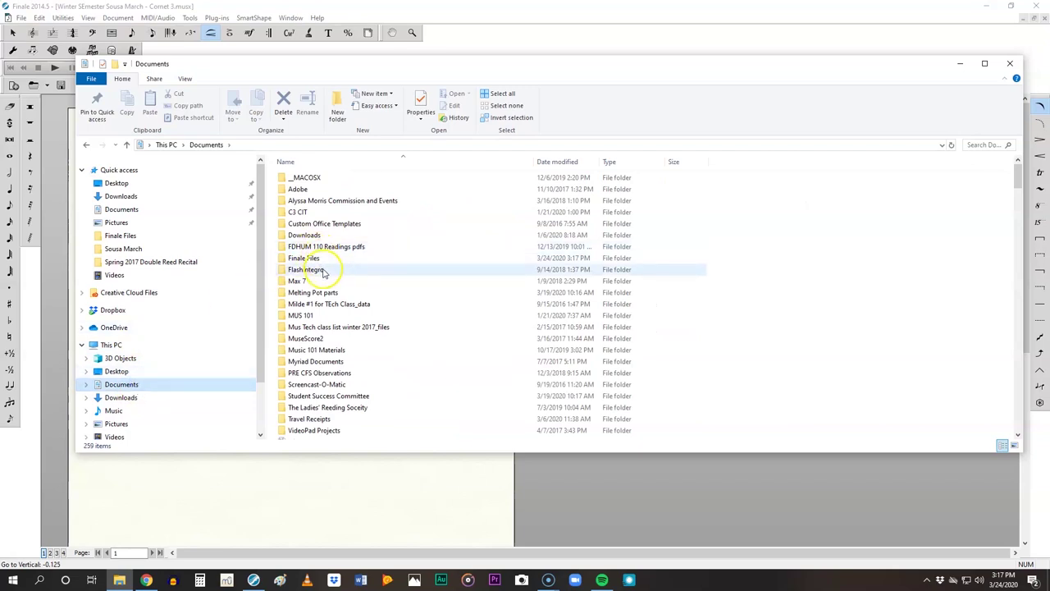
pyautogui.click(326, 258)
pyautogui.doubleClick(325, 259)
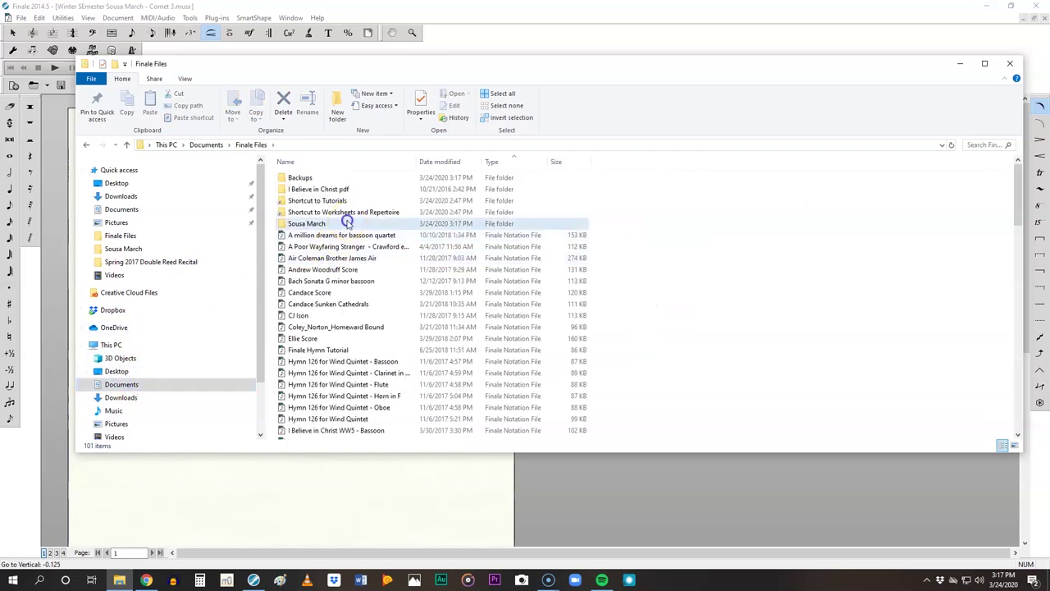
pyautogui.doubleClick(349, 224)
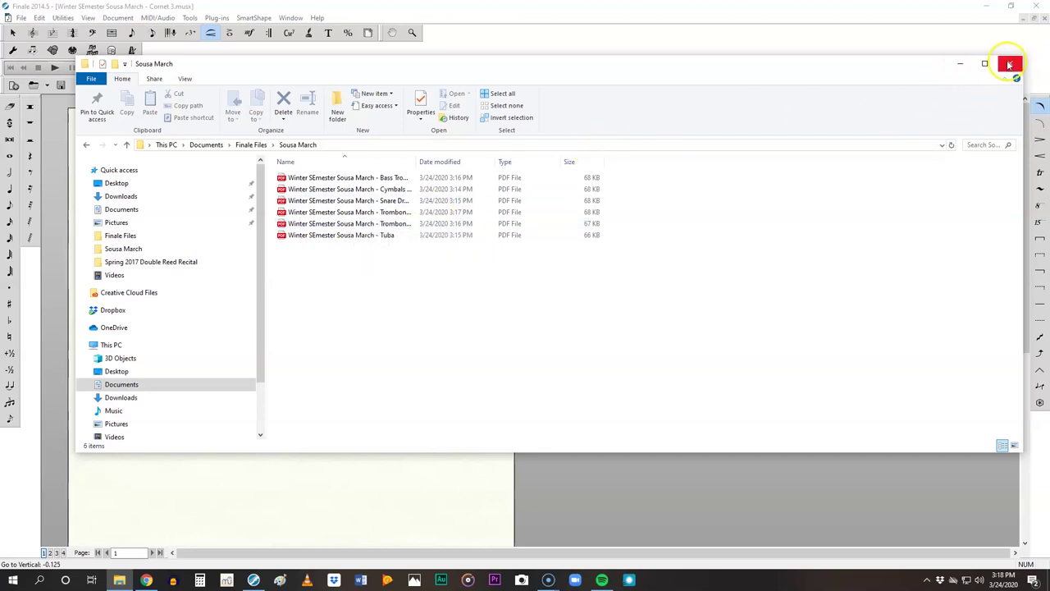
pyautogui.click(1008, 64)
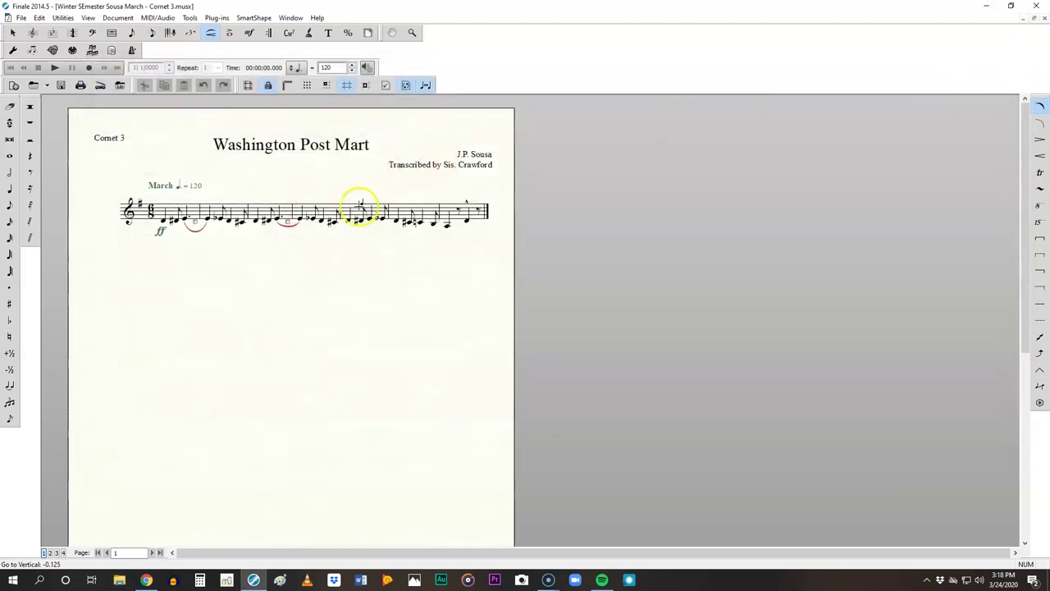